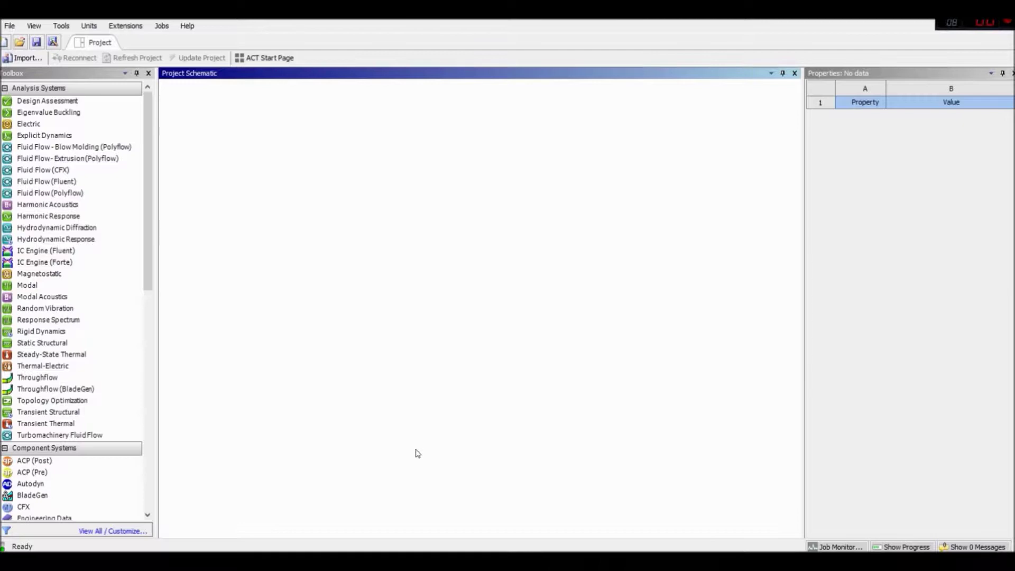
Step: Add a Rigid Dynamics analysis system to the project schematic and import Analysis.stp as its geometry
{"action": "left_click_drag", "start_coordinate": [63, 333], "coordinate": [236, 163]}
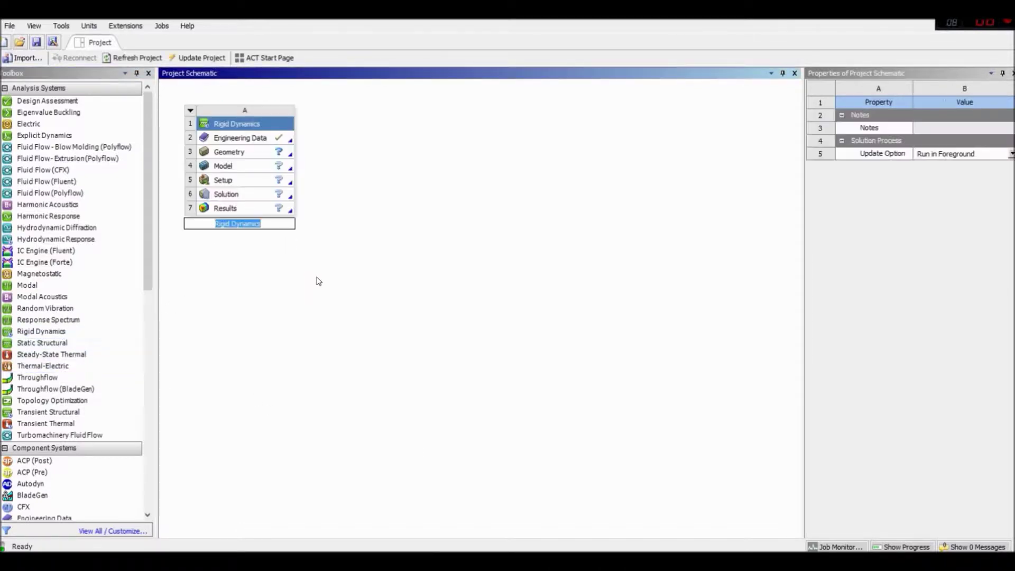
{"action": "left_click", "coordinate": [239, 153]}
{"action": "right_click", "coordinate": [239, 153]}
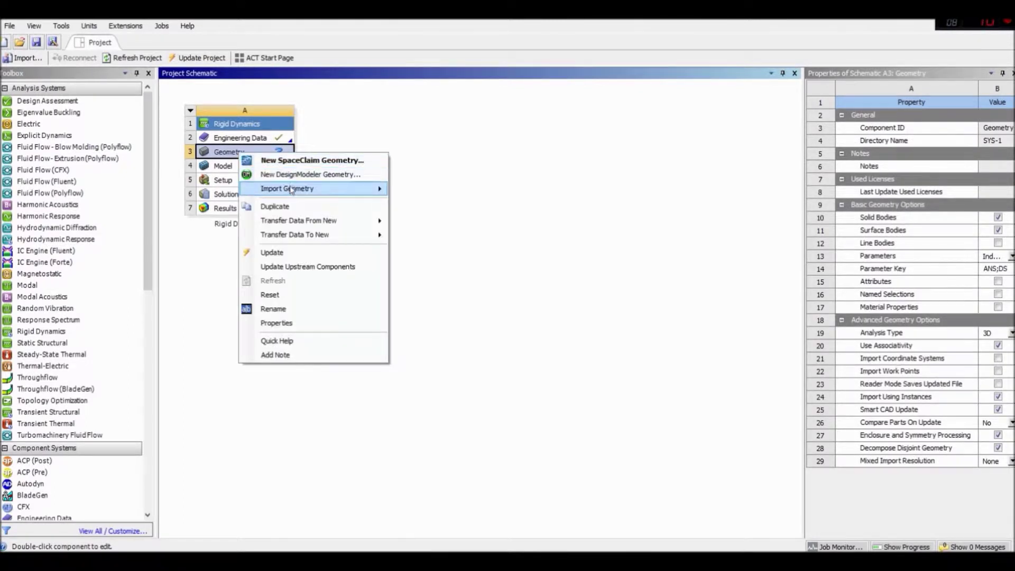
{"action": "mouse_move", "coordinate": [336, 189]}
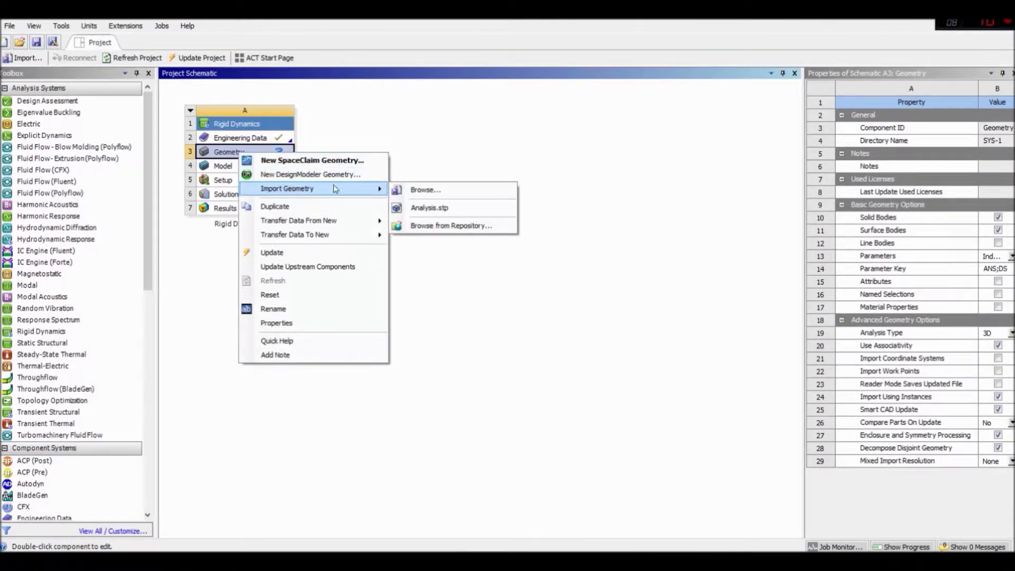
{"action": "left_click", "coordinate": [447, 208]}
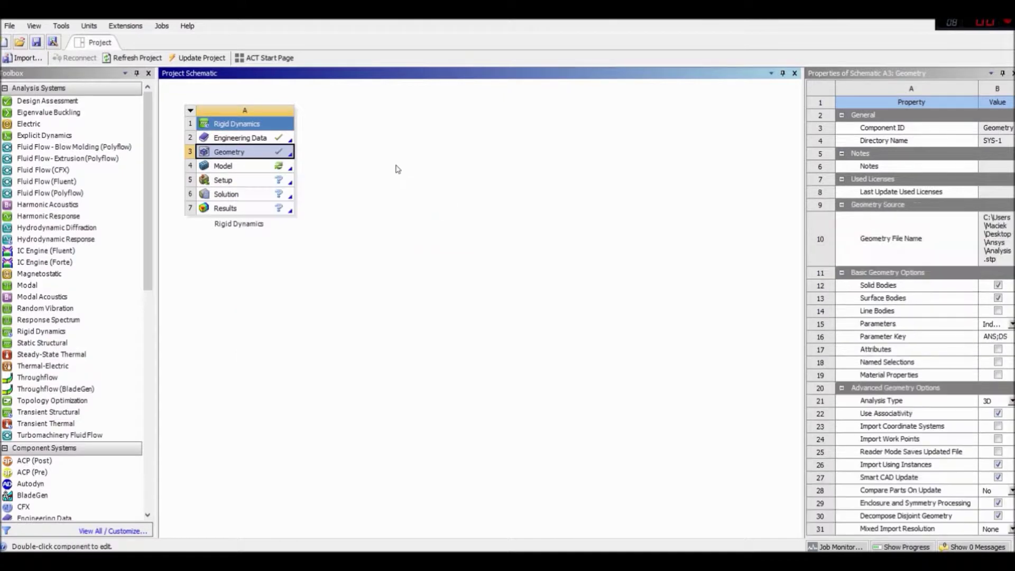
Step: Open the system's geometry in DesignModeler and generate the imported model
{"action": "right_click", "coordinate": [259, 158]}
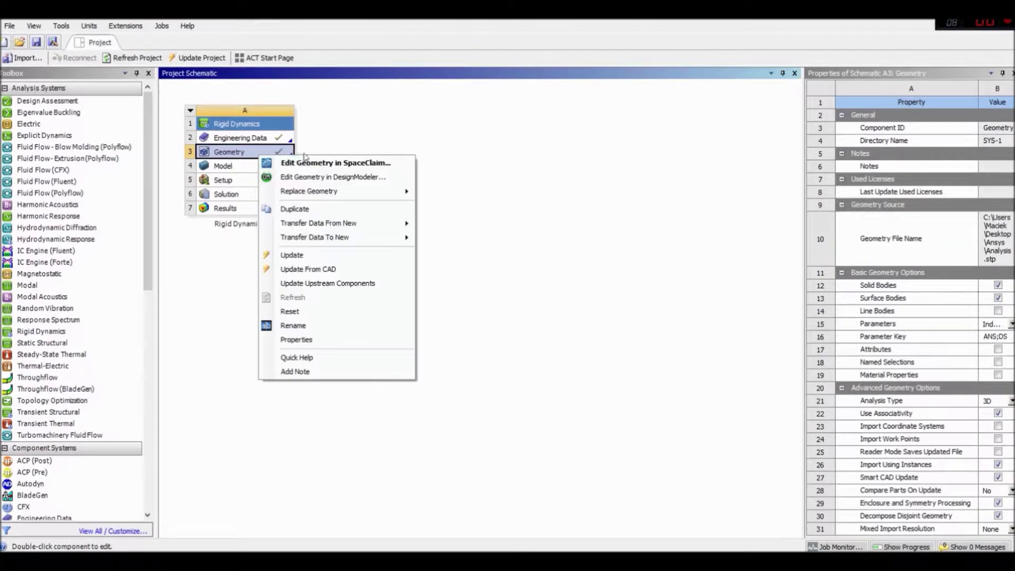
{"action": "left_click", "coordinate": [341, 179]}
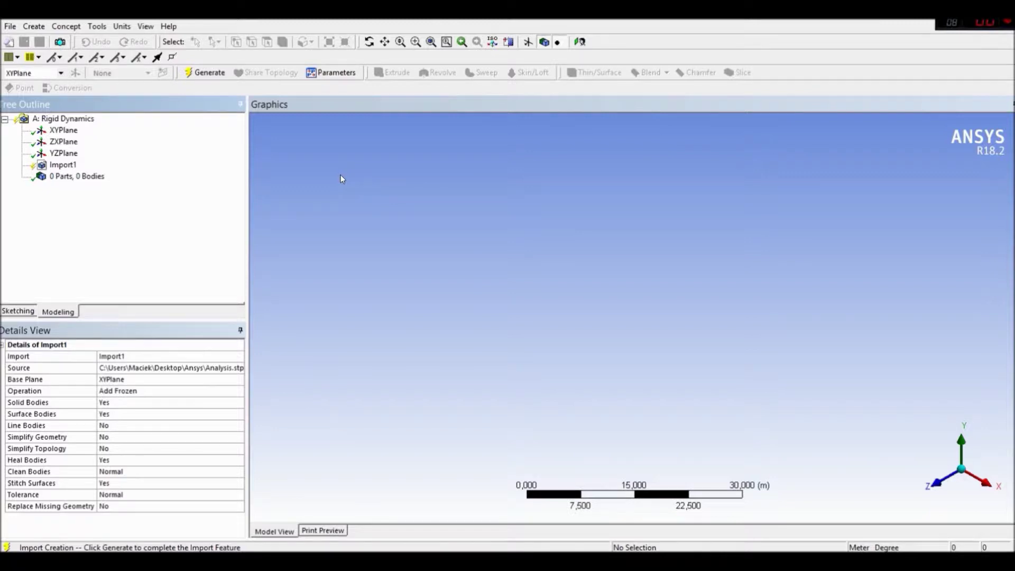
{"action": "left_click", "coordinate": [206, 73]}
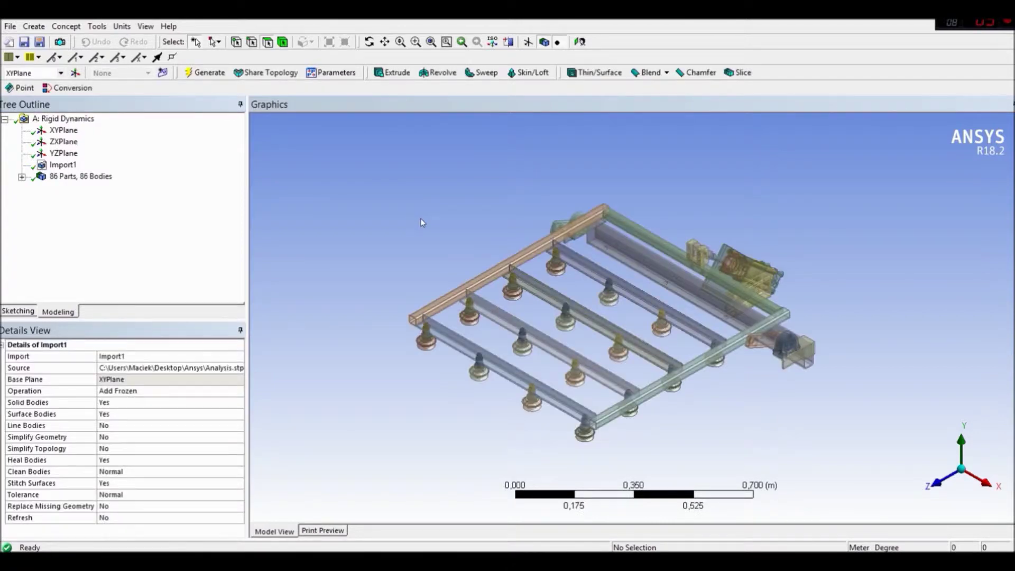
Step: Examine the imported assembly from another angle and review the names of the bodies it contains
{"action": "middle_click_drag", "start_coordinate": [563, 327], "coordinate": [756, 322]}
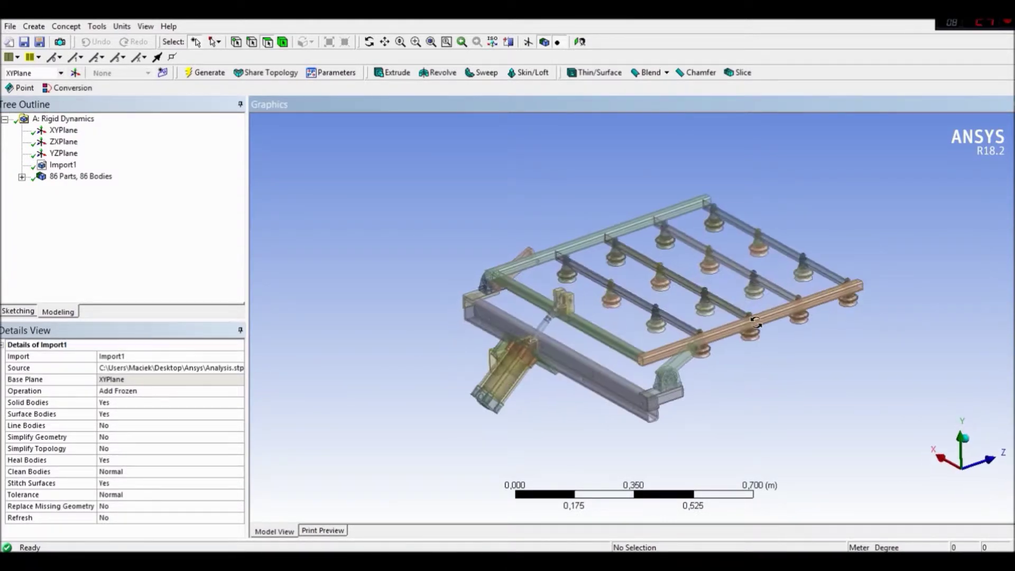
{"action": "middle_click_drag", "start_coordinate": [681, 258], "coordinate": [703, 277]}
{"action": "scroll", "coordinate": [702, 277], "scroll_direction": "up", "scroll_amount": 1}
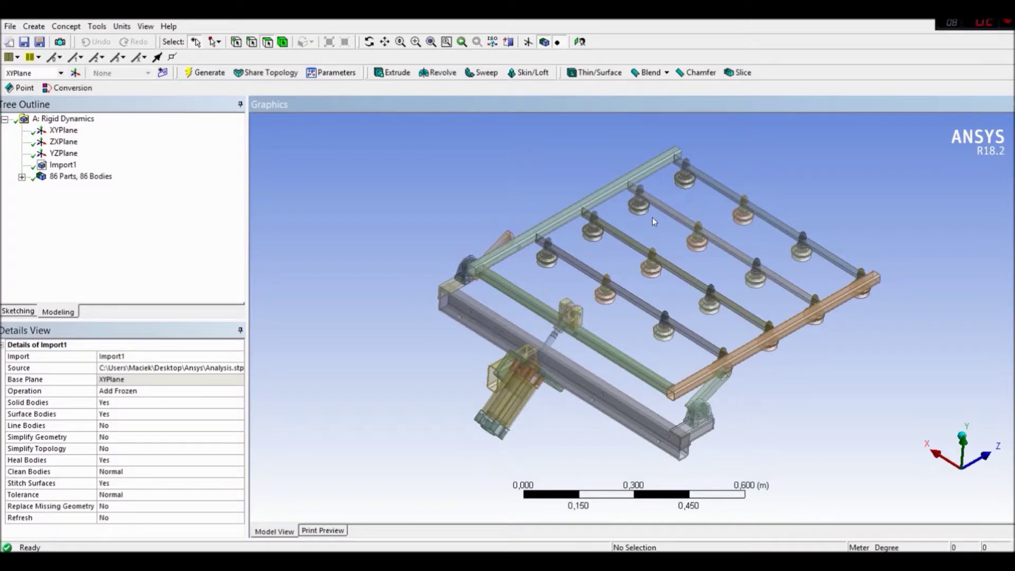
{"action": "middle_click_drag", "start_coordinate": [643, 223], "coordinate": [635, 213]}
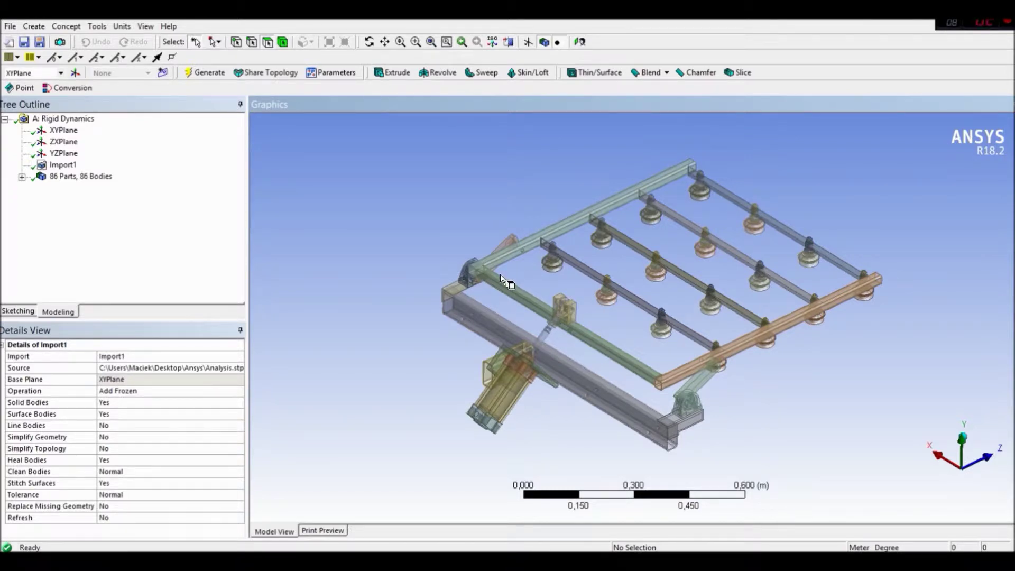
{"action": "left_click", "coordinate": [73, 177]}
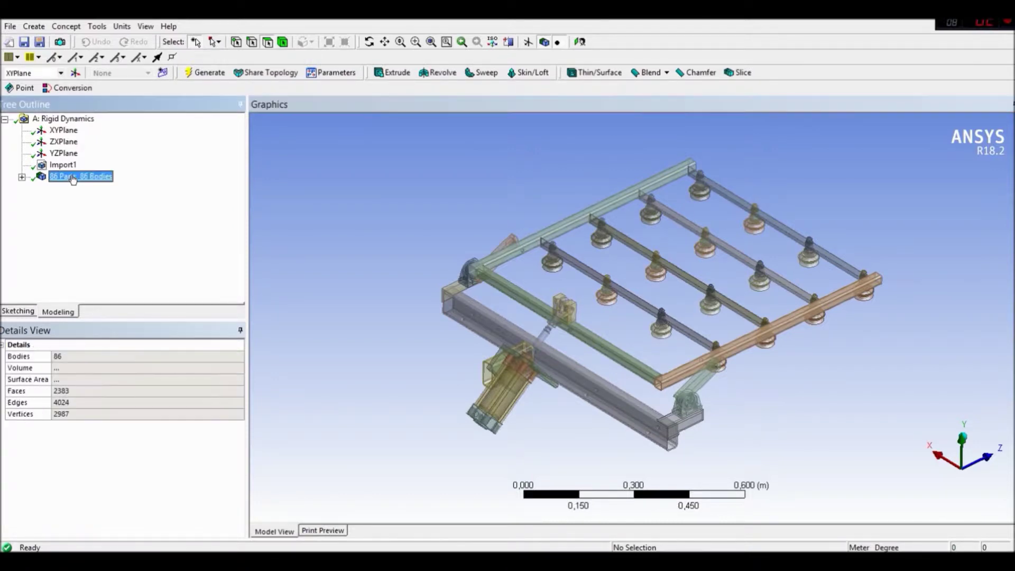
{"action": "left_click", "coordinate": [22, 176]}
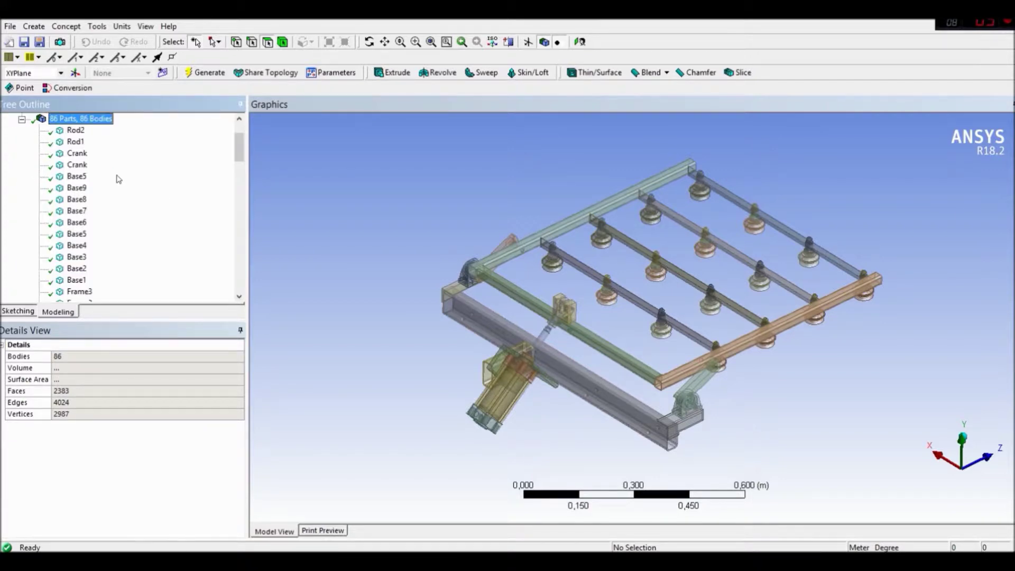
{"action": "left_click", "coordinate": [85, 176]}
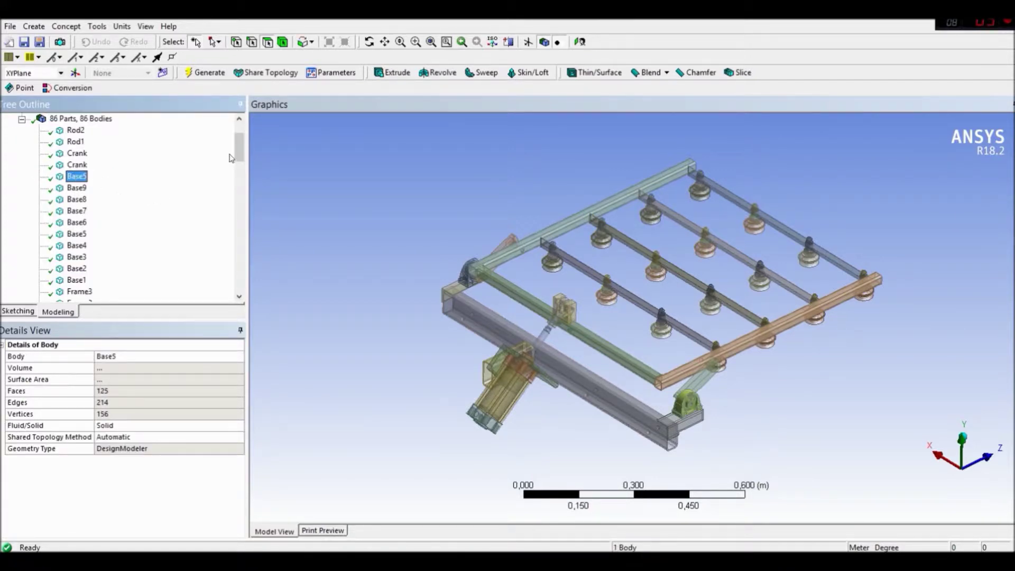
{"action": "left_click_drag", "start_coordinate": [239, 150], "coordinate": [240, 149]}
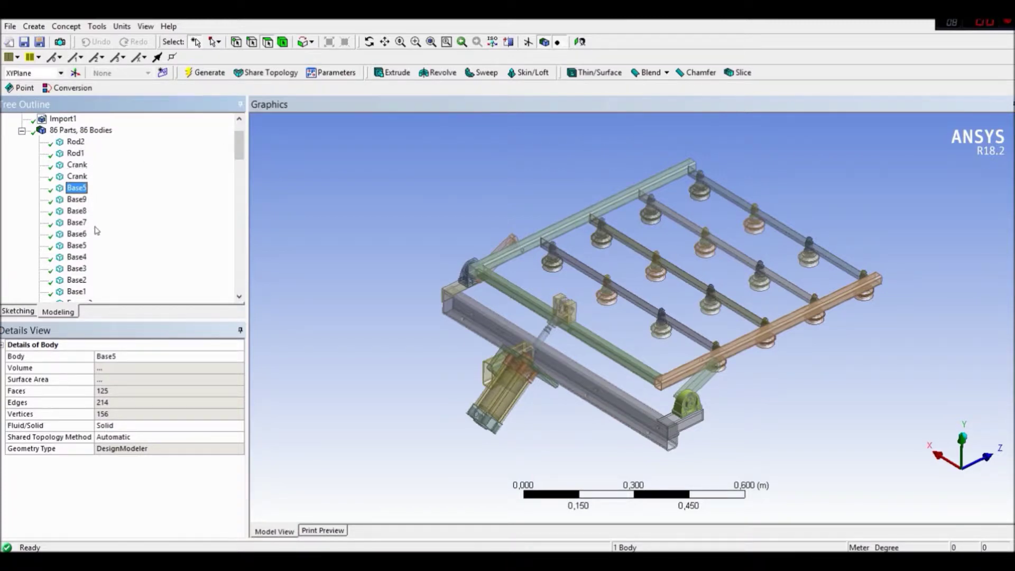
{"action": "scroll", "coordinate": [101, 230], "scroll_direction": "down", "scroll_amount": 10}
{"action": "scroll", "coordinate": [108, 233], "scroll_direction": "down", "scroll_amount": 4}
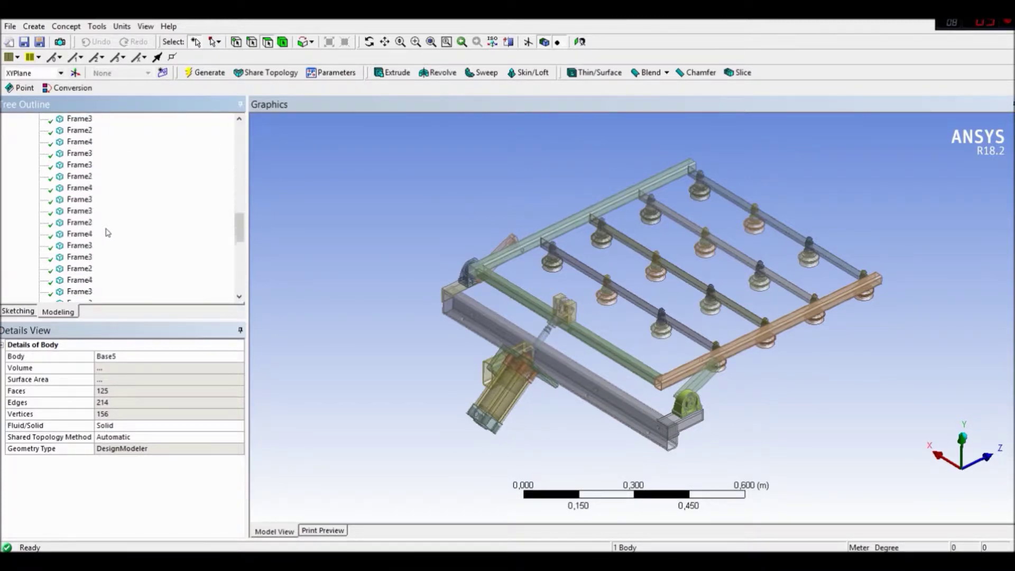
{"action": "scroll", "coordinate": [108, 234], "scroll_direction": "up", "scroll_amount": 12}
{"action": "scroll", "coordinate": [107, 235], "scroll_direction": "up", "scroll_amount": 5}
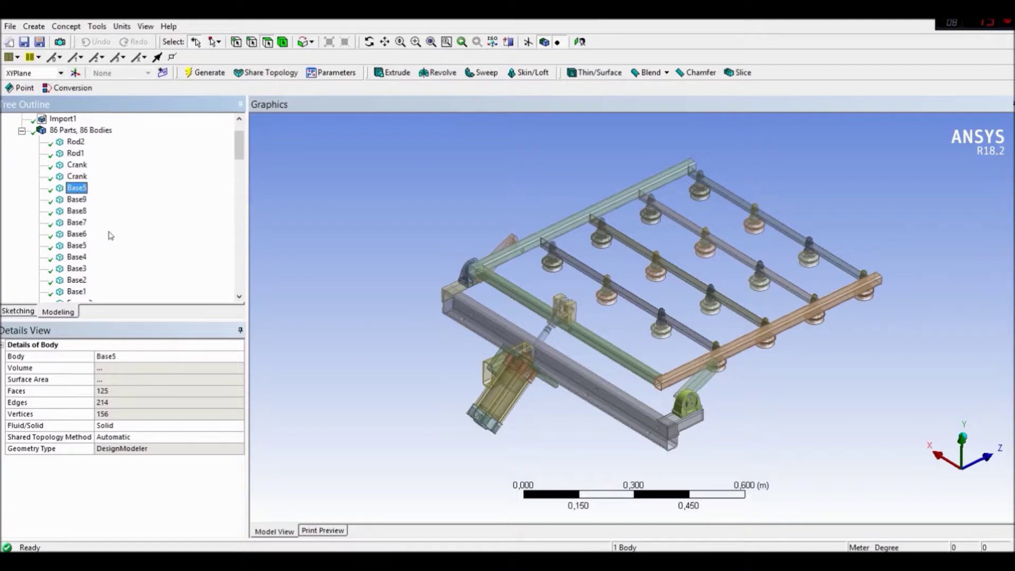
{"action": "scroll", "coordinate": [106, 233], "scroll_direction": "down", "scroll_amount": 2}
{"action": "scroll", "coordinate": [130, 203], "scroll_direction": "up", "scroll_amount": 2}
{"action": "scroll", "coordinate": [127, 202], "scroll_direction": "down", "scroll_amount": 1}
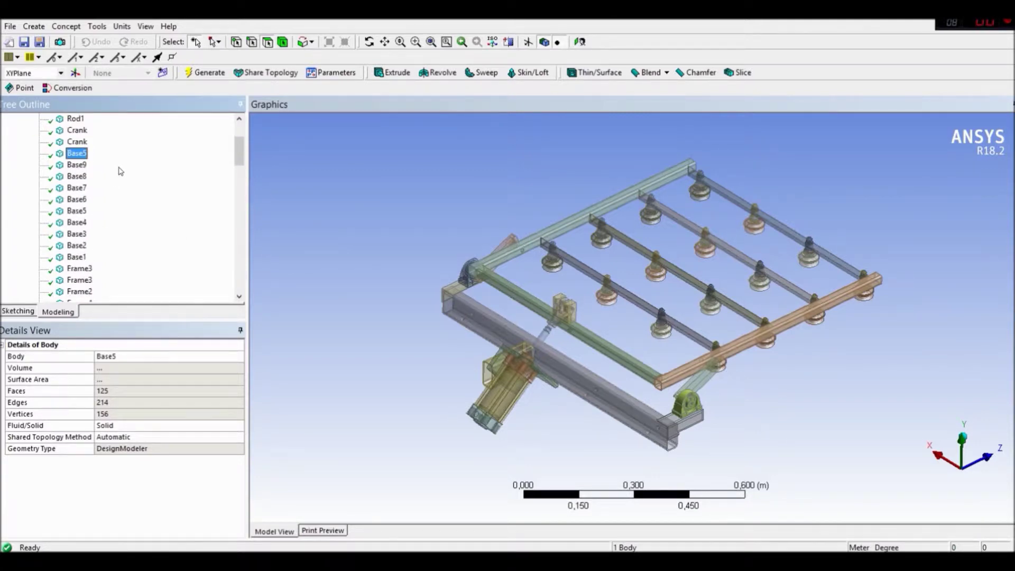
{"action": "scroll", "coordinate": [169, 174], "scroll_direction": "up", "scroll_amount": 1}
Step: Form a new part from the Rod2 and Rod1 bodies of the cylinder
{"action": "left_click", "coordinate": [78, 142]}
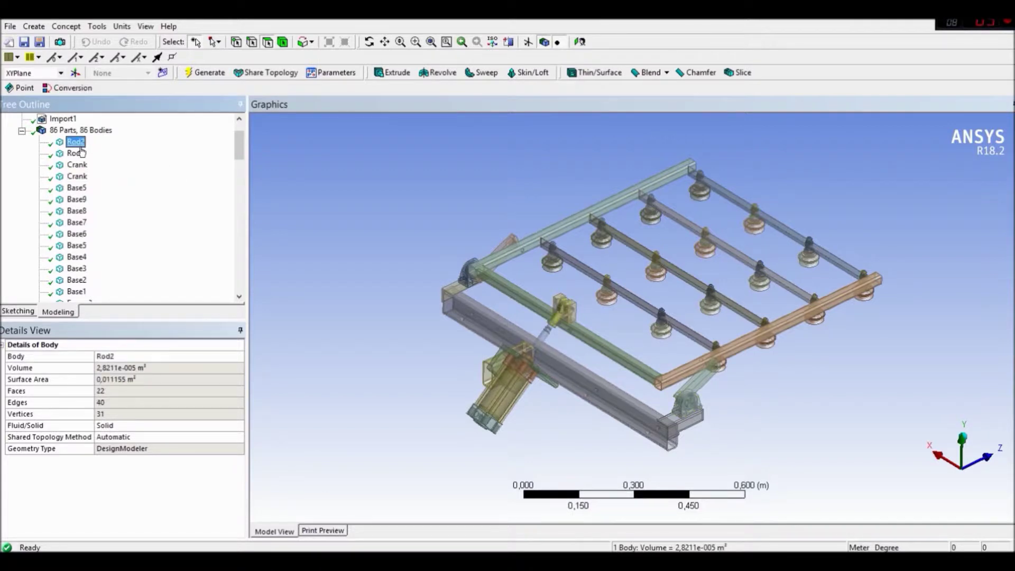
{"action": "left_click", "coordinate": [75, 153], "text": "ctrl"}
{"action": "right_click", "coordinate": [79, 155]}
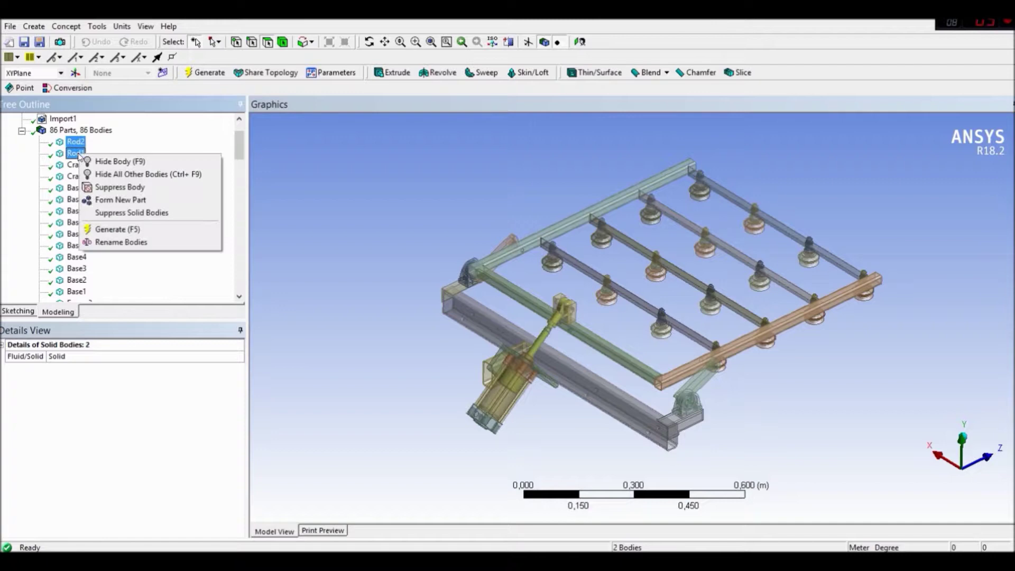
{"action": "left_click", "coordinate": [109, 200]}
Step: Form a new part from all the Base bodies, from the first Base5 through Base1
{"action": "scroll", "coordinate": [110, 188], "scroll_direction": "up", "scroll_amount": 20}
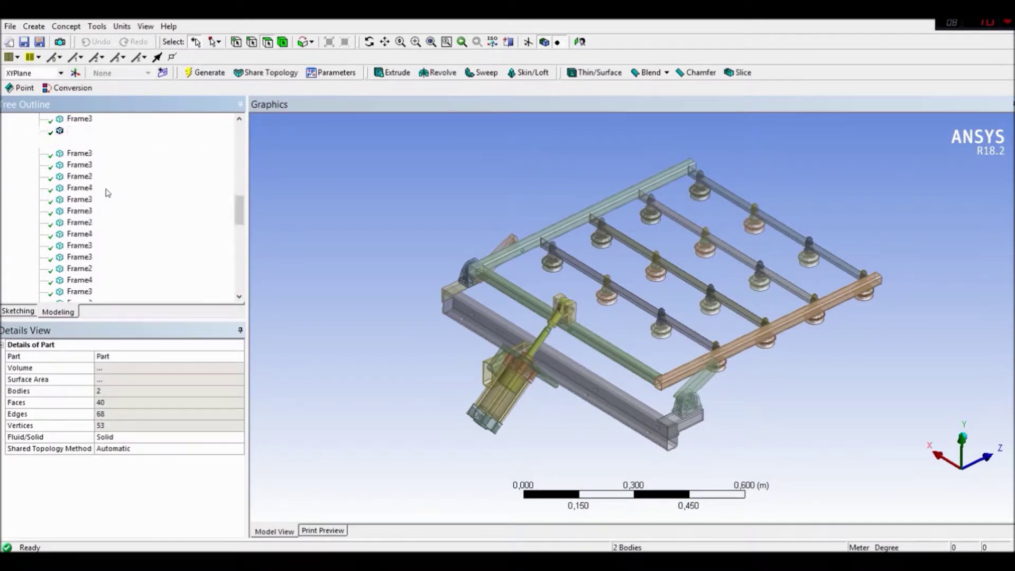
{"action": "left_click", "coordinate": [77, 177]}
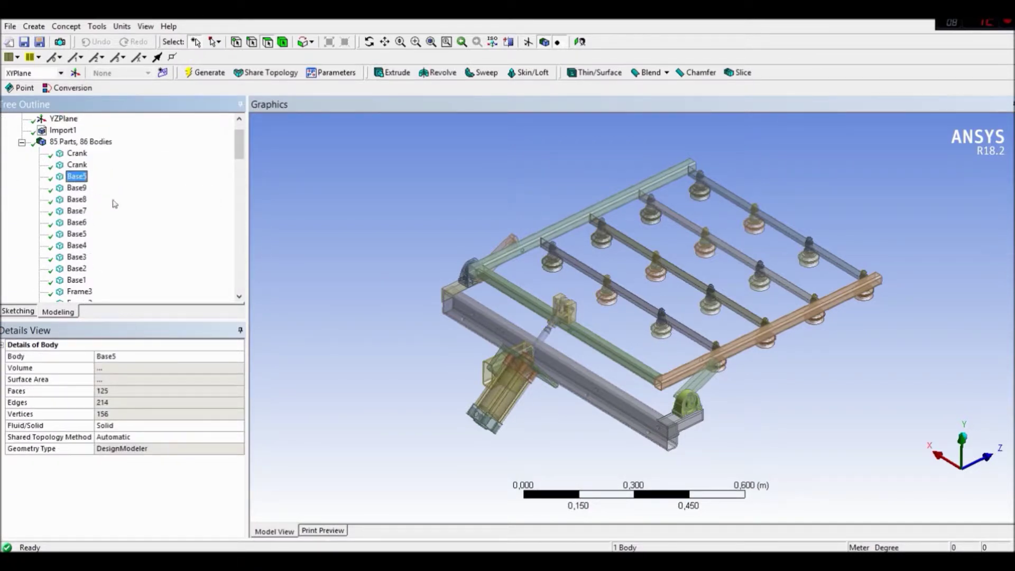
{"action": "left_click", "coordinate": [83, 281], "text": "shift"}
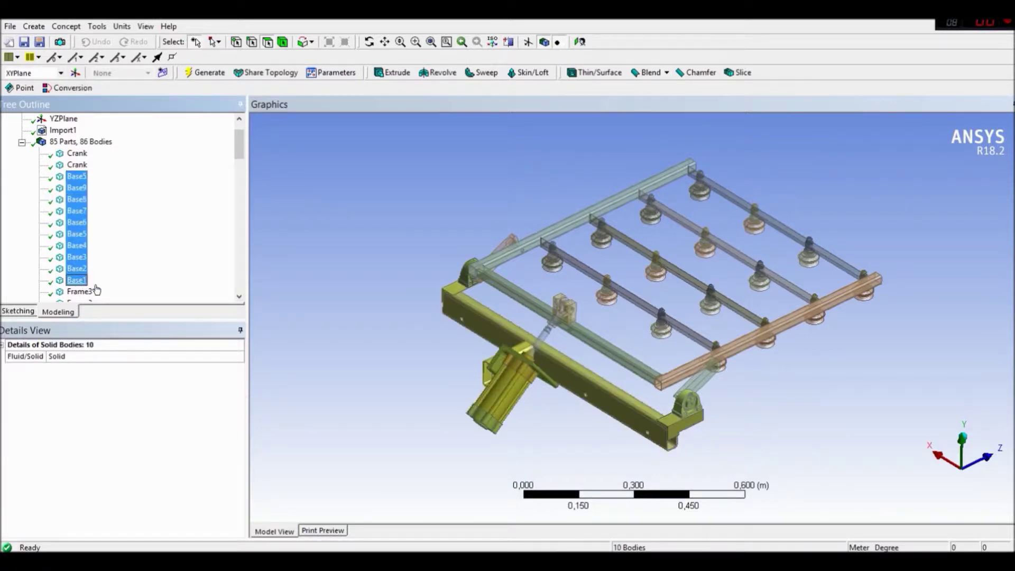
{"action": "right_click", "coordinate": [82, 182]}
{"action": "left_click", "coordinate": [120, 226]}
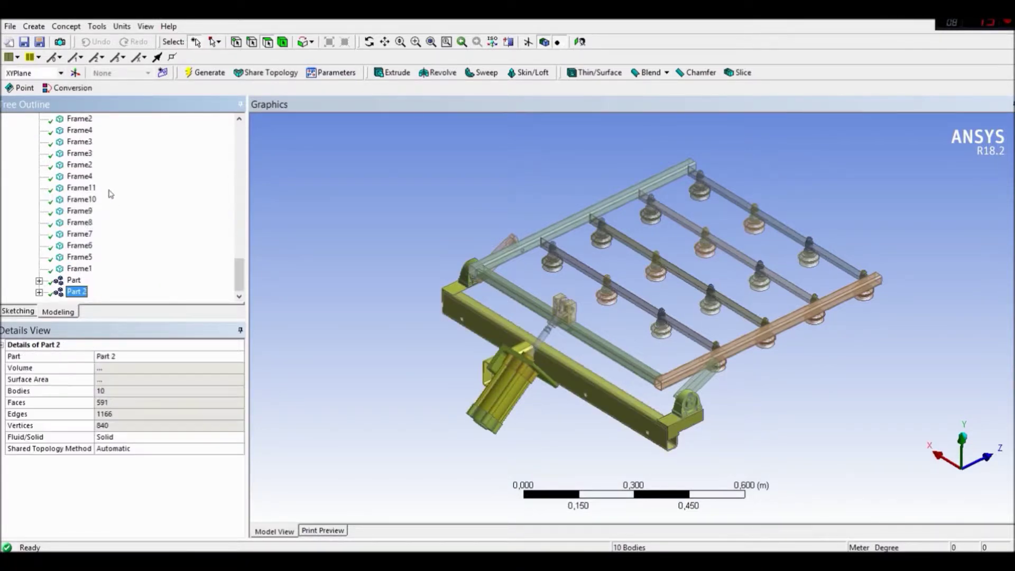
Step: Form a new part from all the Frame bodies, from the first Frame3 through Frame1
{"action": "left_click", "coordinate": [81, 269]}
{"action": "scroll", "coordinate": [125, 226], "scroll_direction": "up", "scroll_amount": 15}
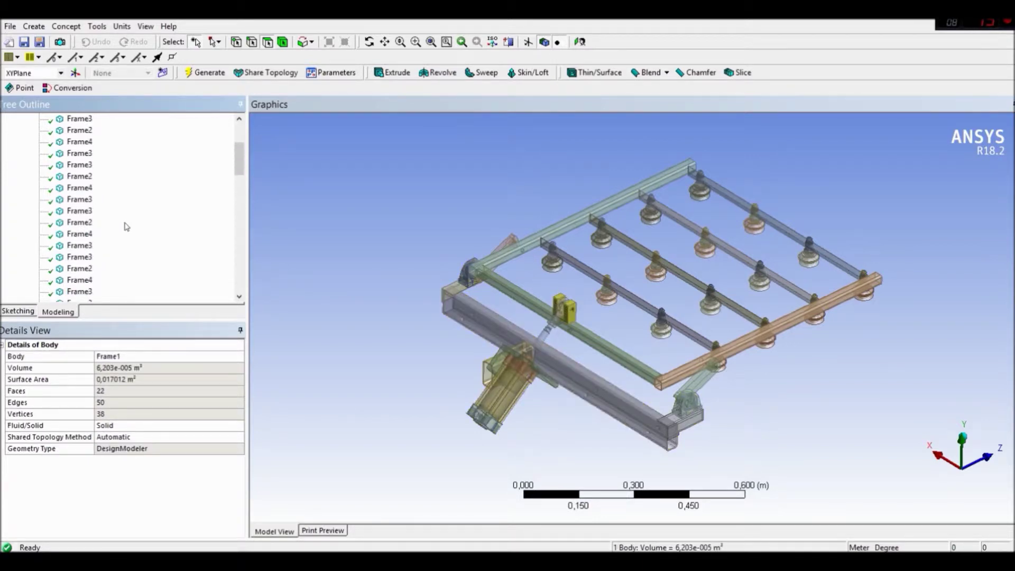
{"action": "scroll", "coordinate": [122, 222], "scroll_direction": "up", "scroll_amount": 10}
{"action": "left_click", "coordinate": [82, 212], "text": "shift"}
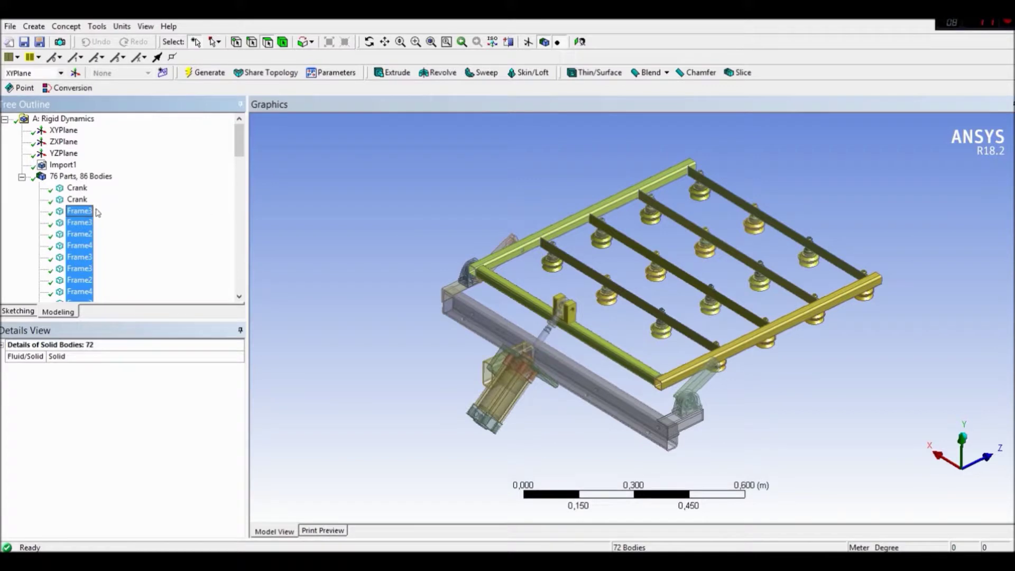
{"action": "right_click", "coordinate": [91, 213]}
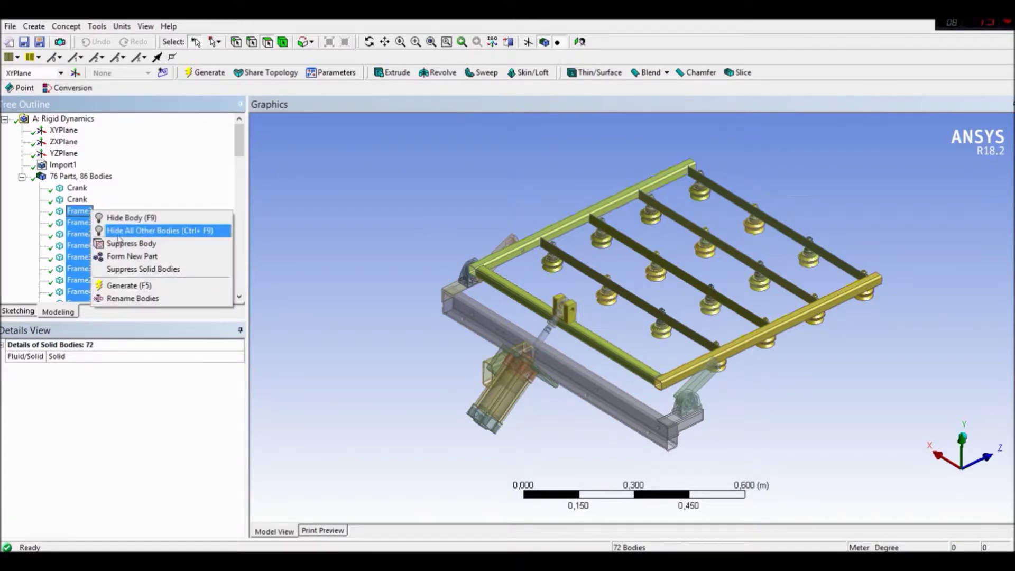
{"action": "left_click", "coordinate": [127, 256]}
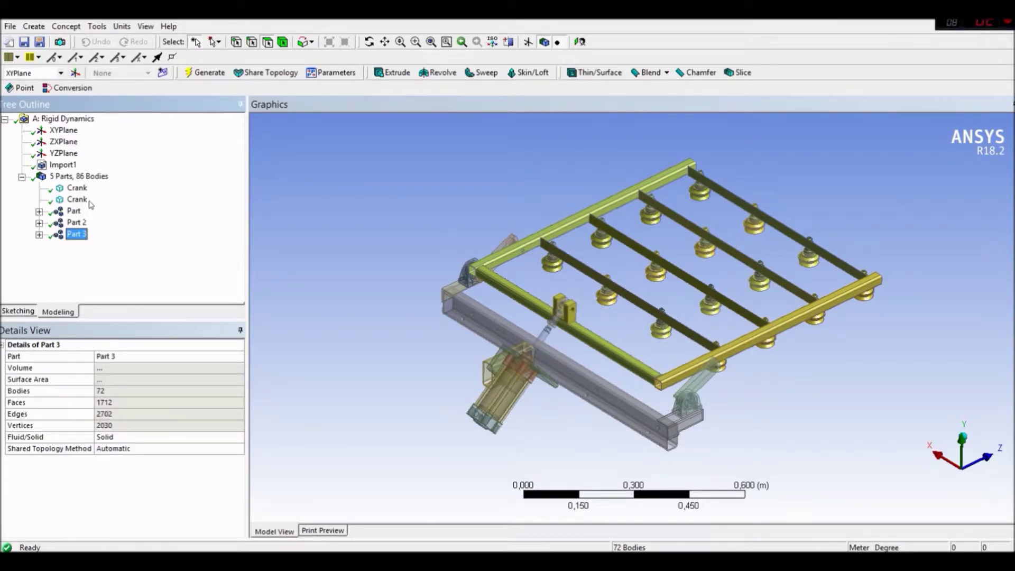
Step: Identify the first Crank body in the model, clear the selection, and inspect the regrouped assembly up close
{"action": "left_click", "coordinate": [78, 188]}
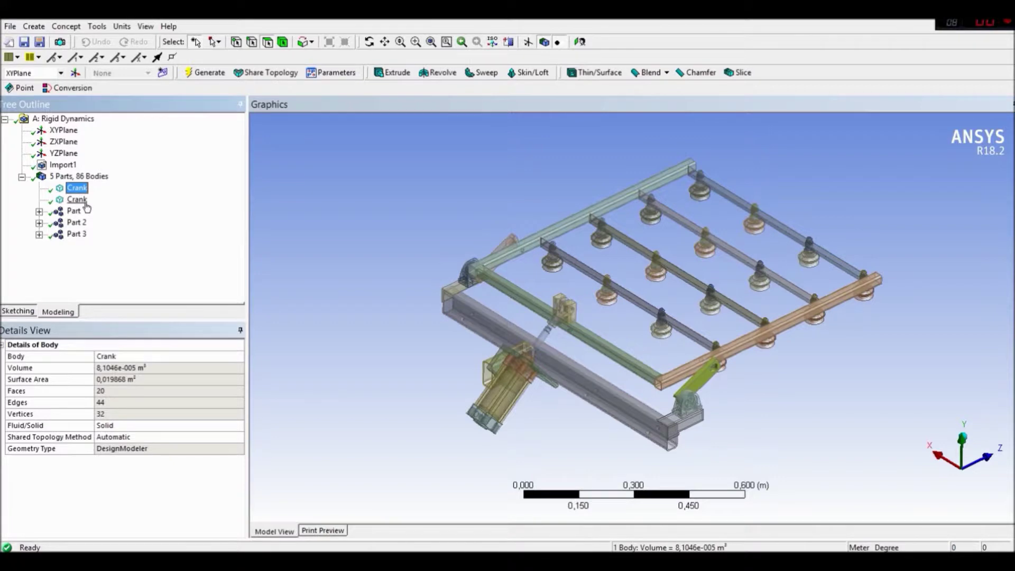
{"action": "key", "text": "Escape"}
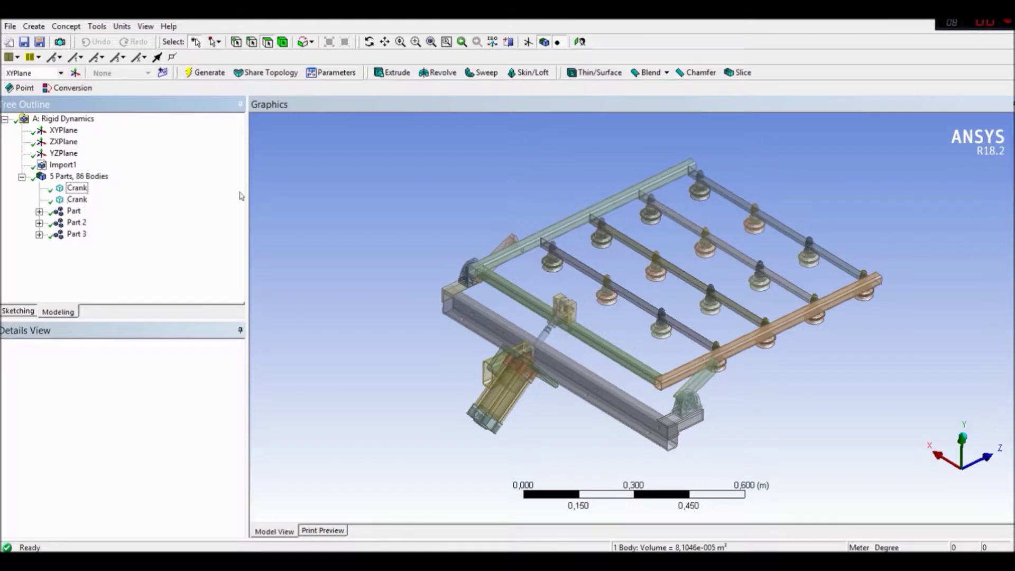
{"action": "middle_click_drag", "start_coordinate": [514, 256], "coordinate": [456, 230], "text": "ctrl"}
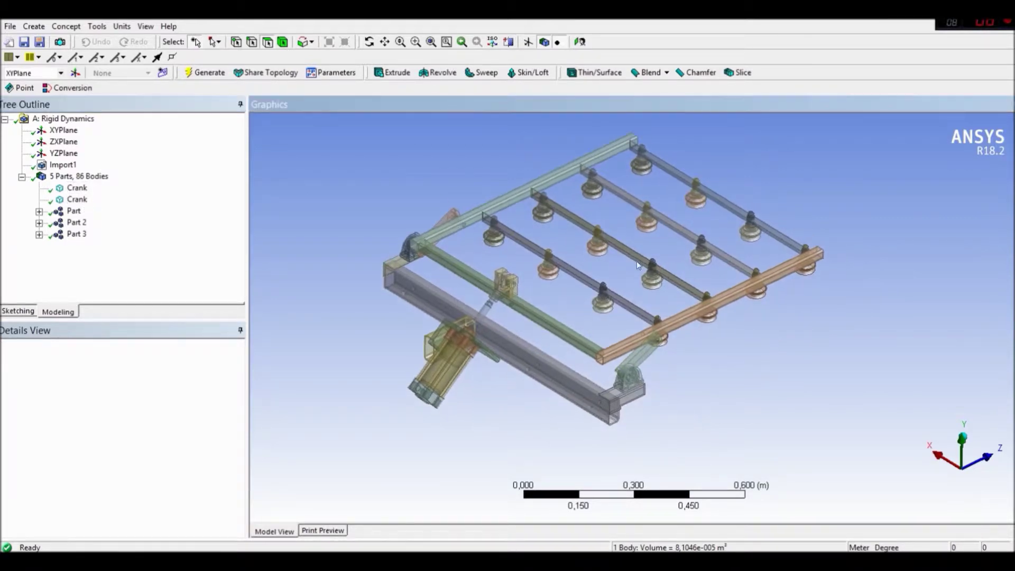
{"action": "scroll", "coordinate": [625, 282], "scroll_direction": "up", "scroll_amount": 2}
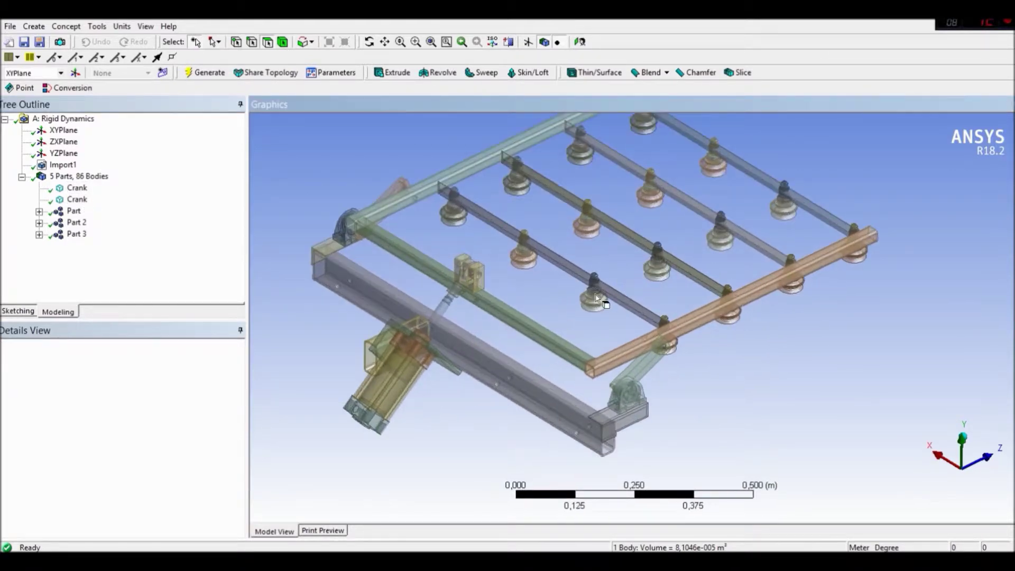
{"action": "middle_click_drag", "start_coordinate": [595, 298], "coordinate": [582, 344], "text": "ctrl"}
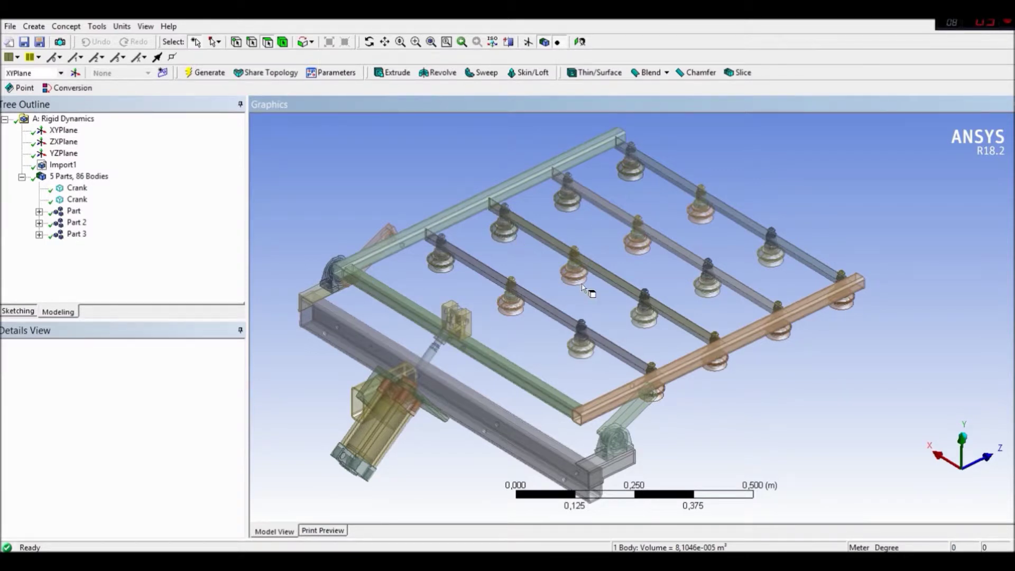
{"action": "middle_click_drag", "start_coordinate": [566, 273], "coordinate": [555, 272], "text": "ctrl"}
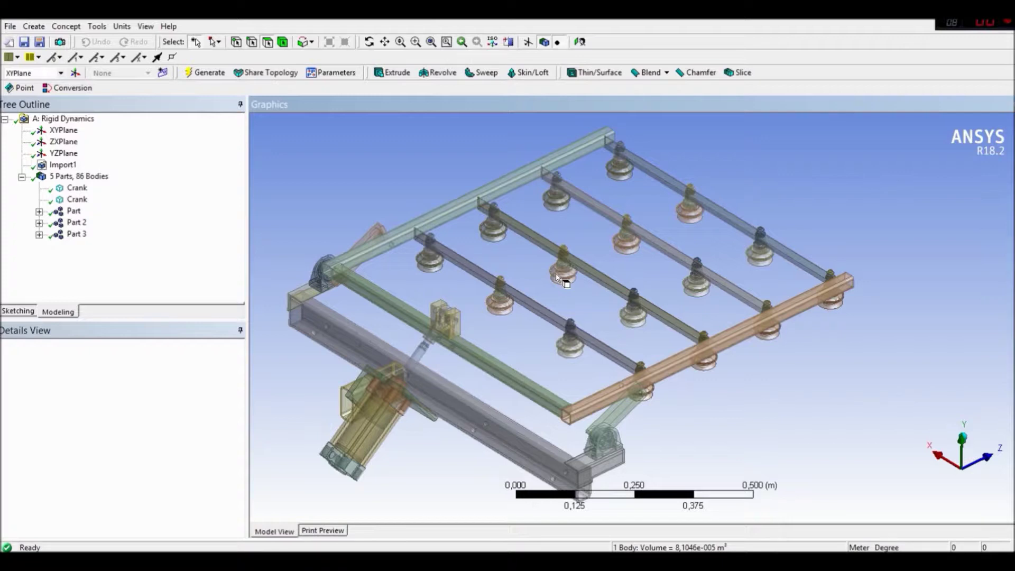
{"action": "middle_click_drag", "start_coordinate": [556, 275], "coordinate": [595, 244], "text": "ctrl"}
{"action": "scroll", "coordinate": [595, 244], "scroll_direction": "up", "scroll_amount": 1}
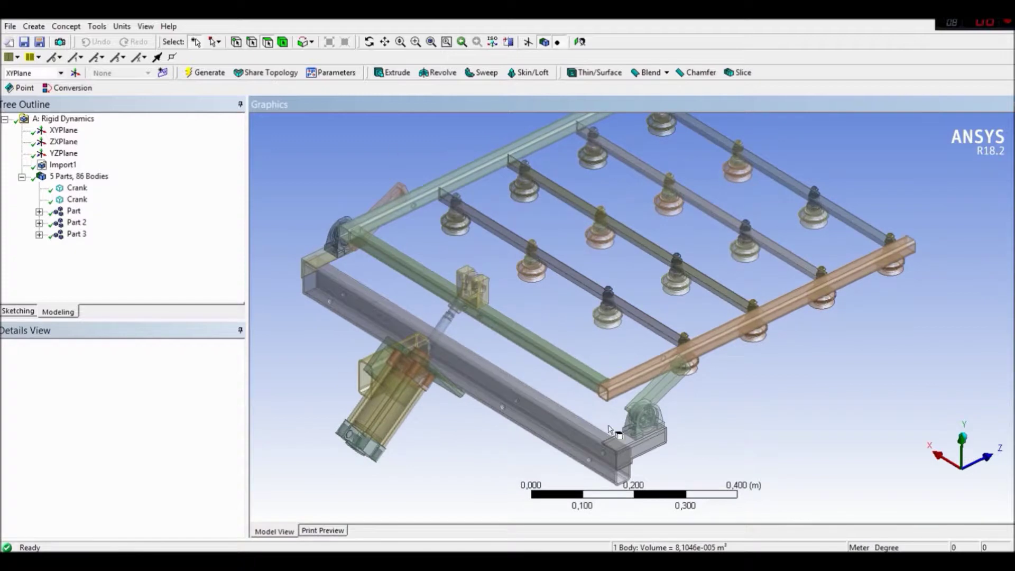
{"action": "middle_click_drag", "start_coordinate": [544, 333], "coordinate": [558, 310], "text": "ctrl"}
{"action": "scroll", "coordinate": [559, 313], "scroll_direction": "down", "scroll_amount": 2}
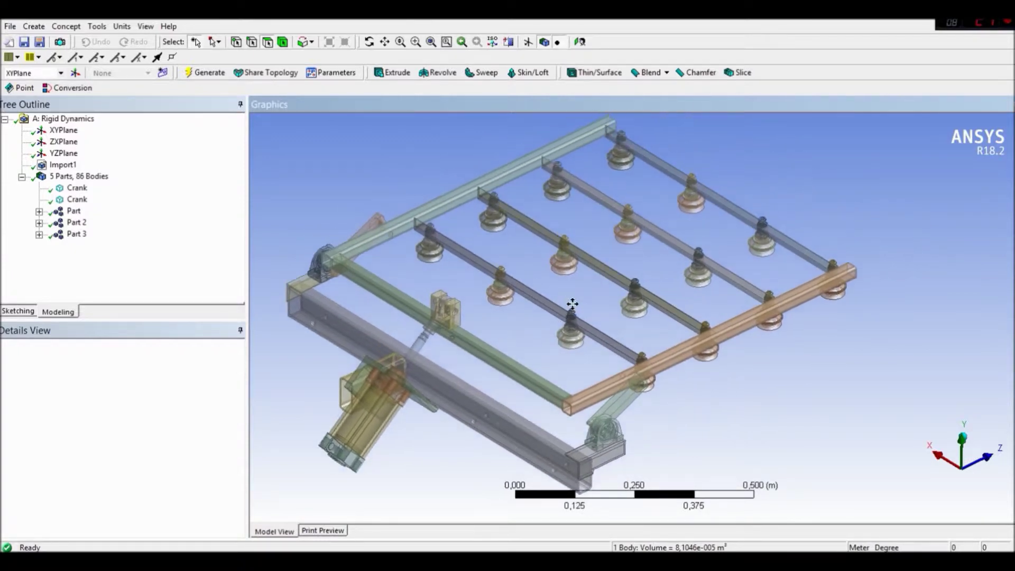
Step: Close DesignModeler and return to the project schematic
{"action": "scroll", "coordinate": [572, 305], "scroll_direction": "down", "scroll_amount": 1}
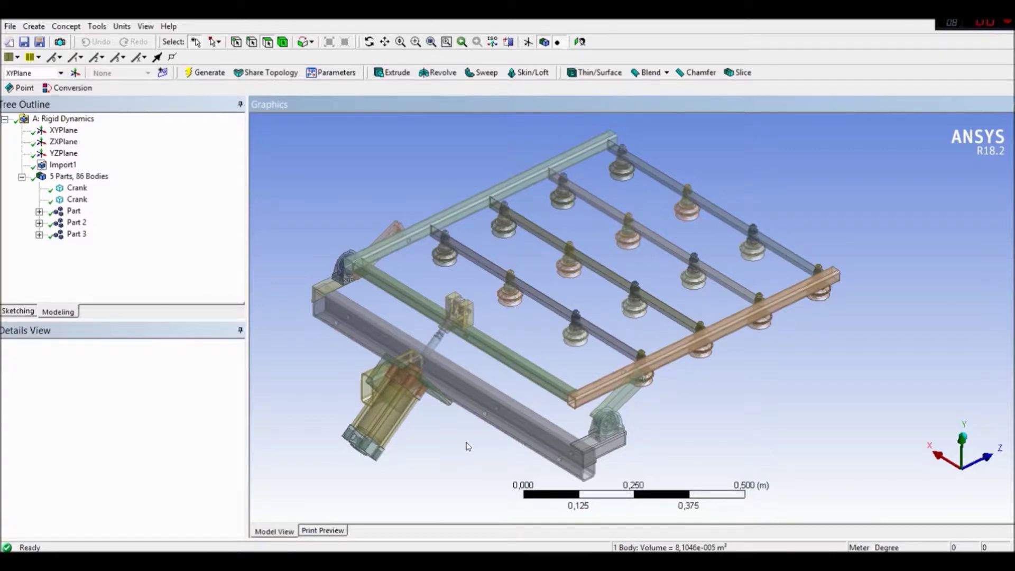
{"action": "left_click", "coordinate": [10, 26]}
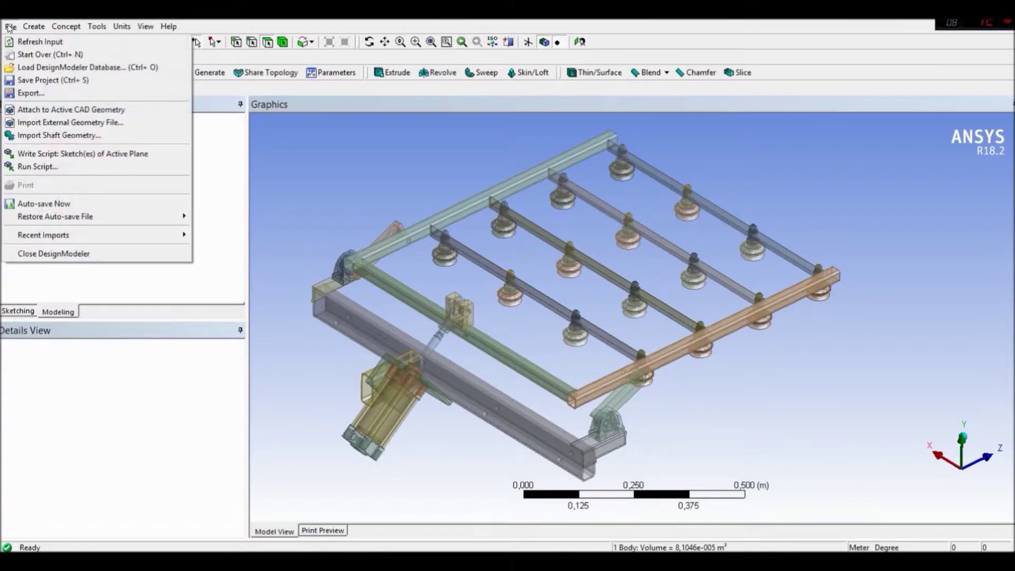
{"action": "left_click", "coordinate": [65, 249]}
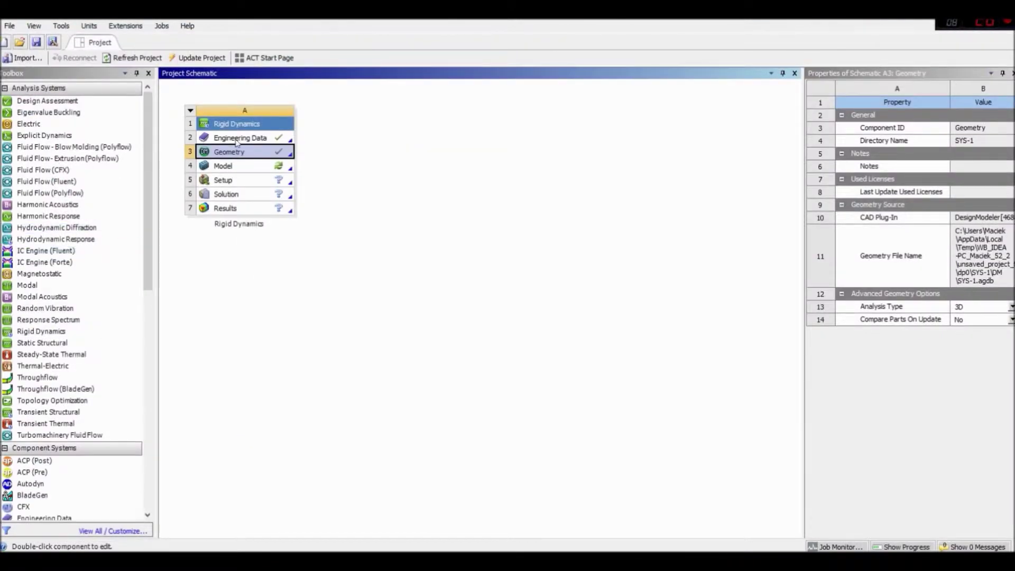
Step: Add a new material named Steel to the engineering data and give it a density of 7950 kg m^-3
{"action": "double_click", "coordinate": [233, 135]}
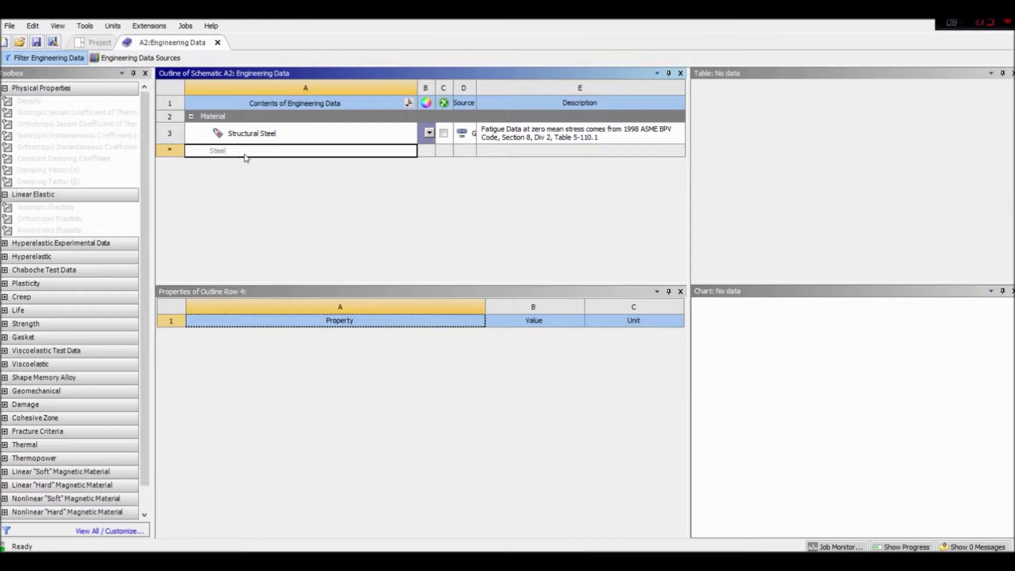
{"action": "left_click", "coordinate": [273, 199]}
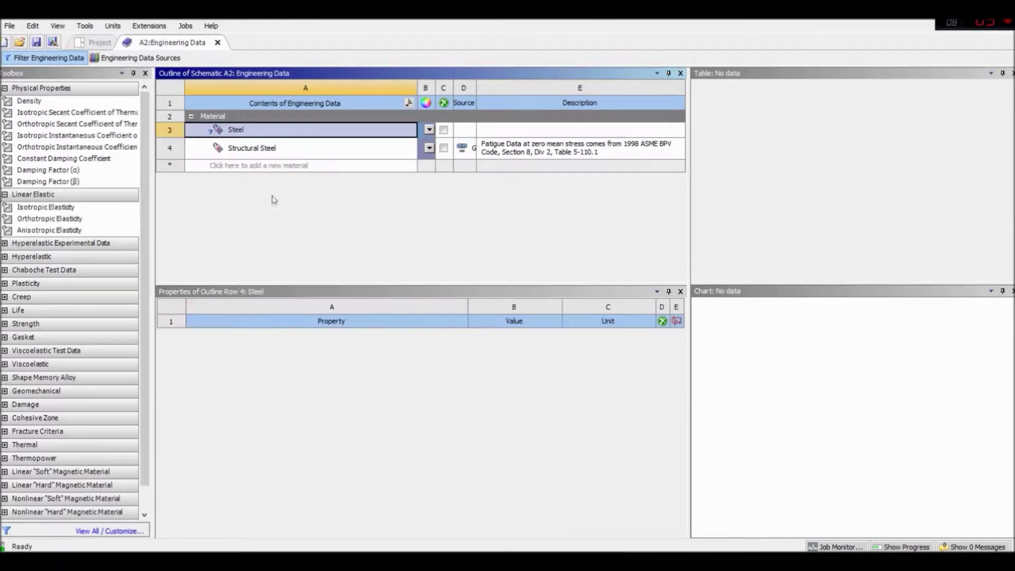
{"action": "double_click", "coordinate": [48, 100]}
{"action": "left_click", "coordinate": [501, 348]}
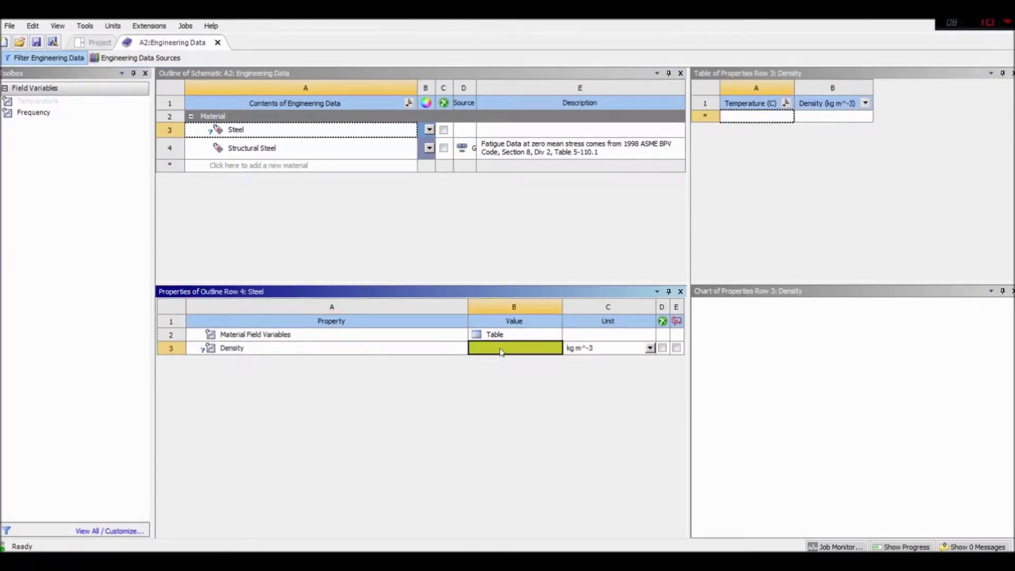
{"action": "type", "text": "7950"}
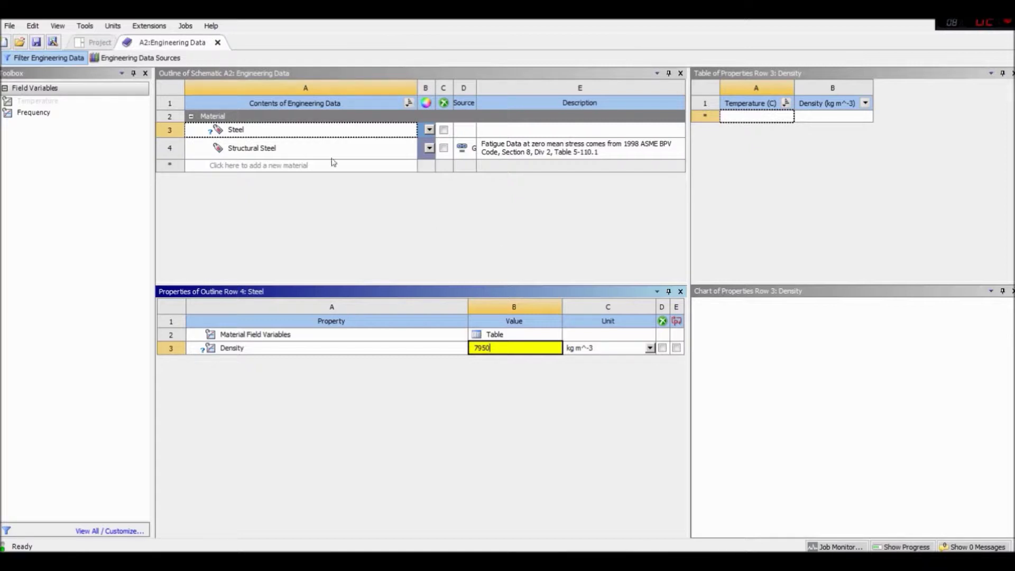
Step: Close the engineering data and open the Rigid Dynamics system's model in Mechanical
{"action": "left_click", "coordinate": [217, 43]}
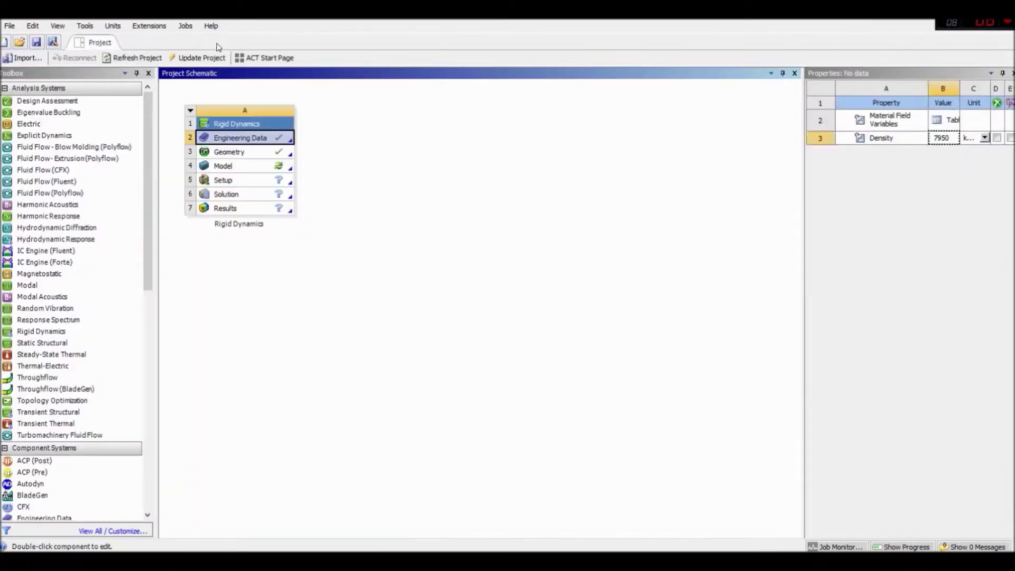
{"action": "left_click", "coordinate": [242, 168]}
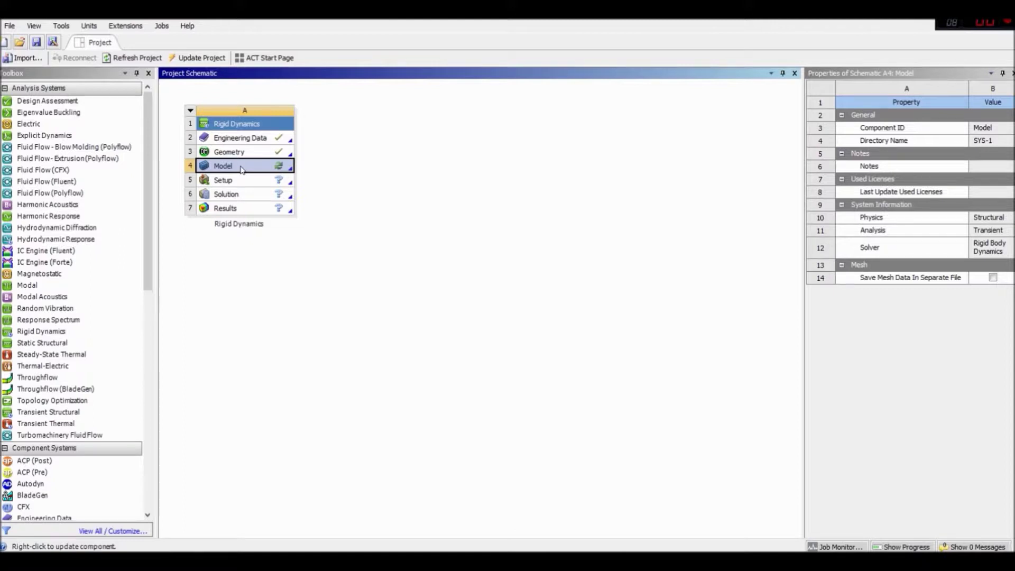
{"action": "double_click", "coordinate": [242, 168]}
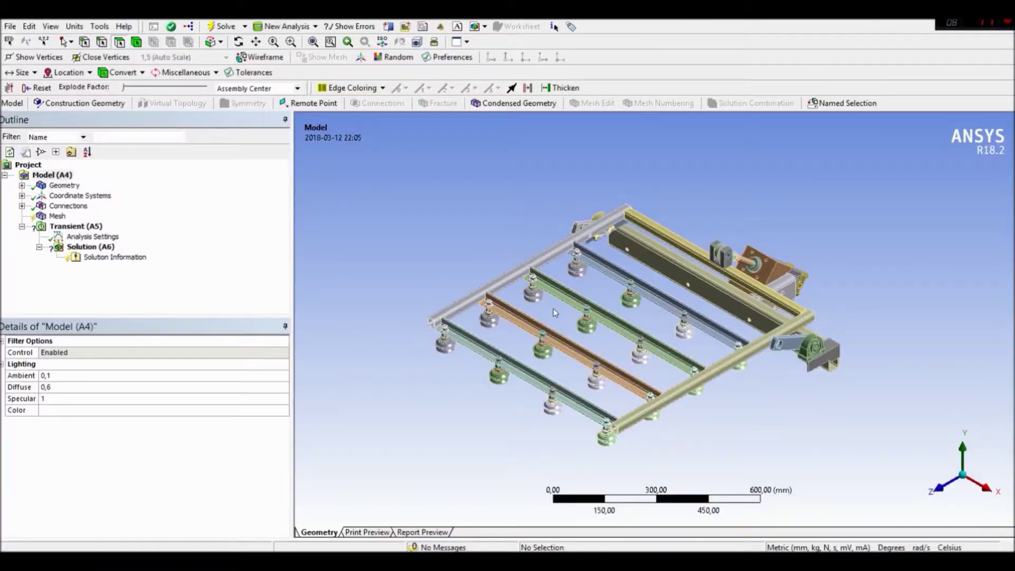
Step: Examine the imported assembly up close, checking the cylinder and rod, the cranks, the base and the frame
{"action": "middle_click_drag", "start_coordinate": [553, 309], "coordinate": [639, 311]}
{"action": "scroll", "coordinate": [634, 307], "scroll_direction": "up", "scroll_amount": 4}
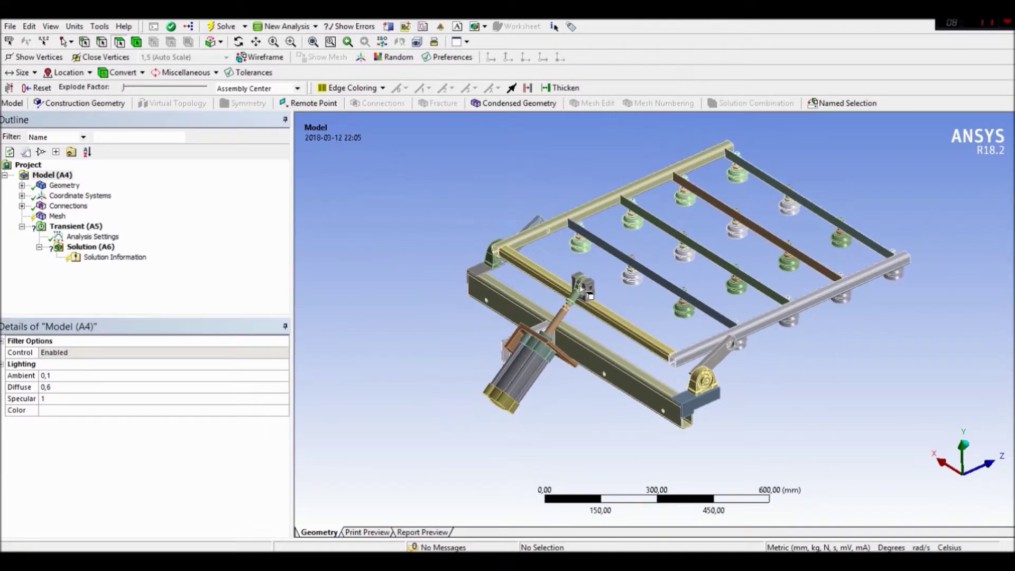
{"action": "middle_click_drag", "start_coordinate": [629, 299], "coordinate": [629, 260]}
{"action": "middle_click_drag", "start_coordinate": [705, 290], "coordinate": [634, 266], "text": "ctrl"}
{"action": "scroll", "coordinate": [756, 308], "scroll_direction": "up", "scroll_amount": 2}
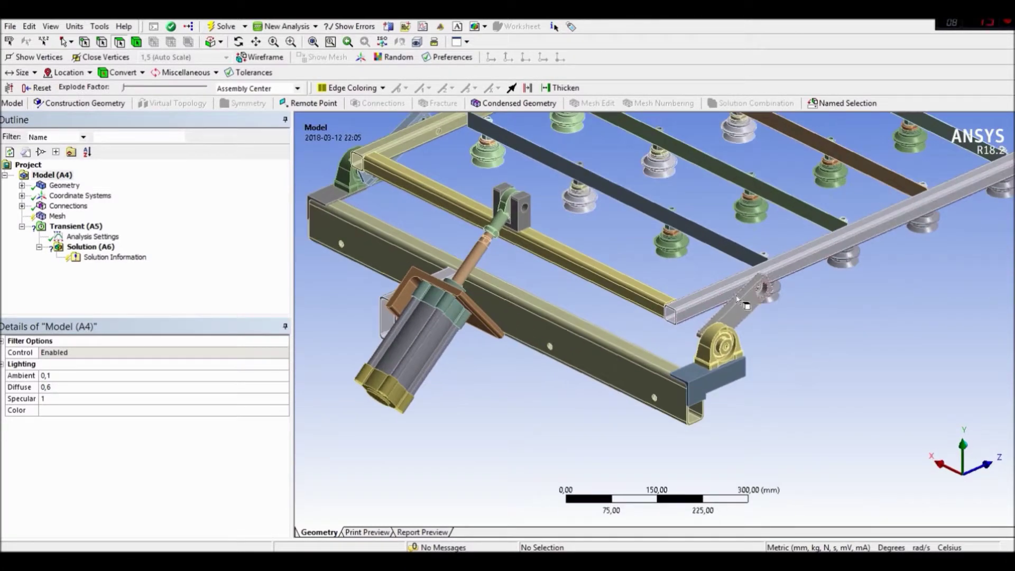
{"action": "middle_click_drag", "start_coordinate": [507, 213], "coordinate": [608, 285], "text": "ctrl"}
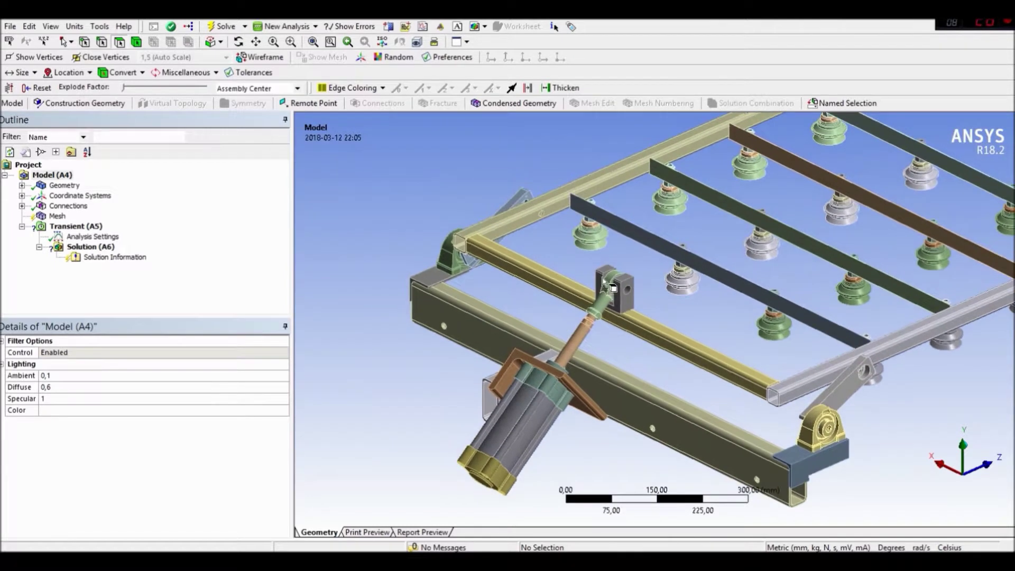
{"action": "scroll", "coordinate": [515, 267], "scroll_direction": "down", "scroll_amount": 3}
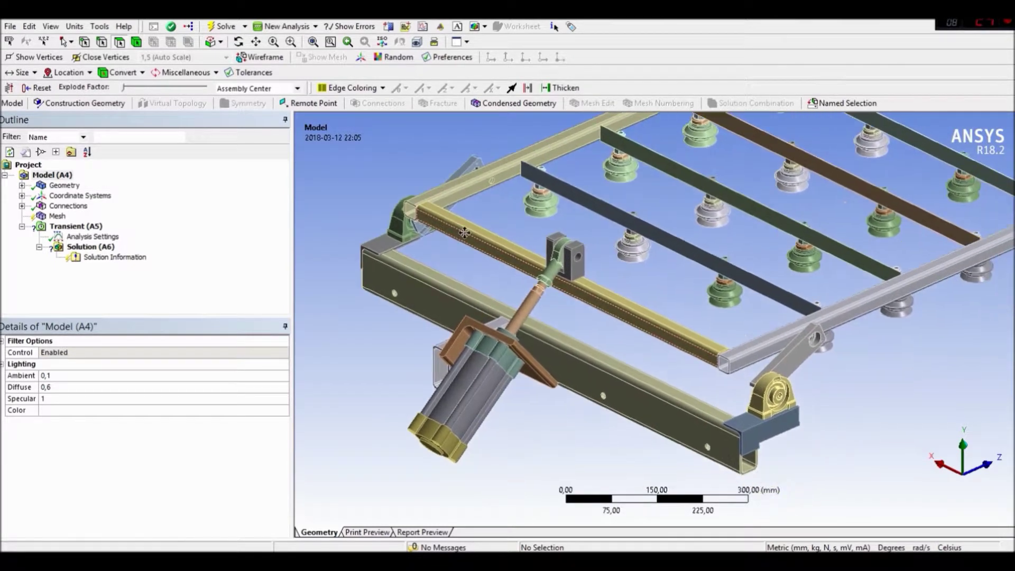
{"action": "middle_click_drag", "start_coordinate": [592, 259], "coordinate": [544, 274], "text": "ctrl"}
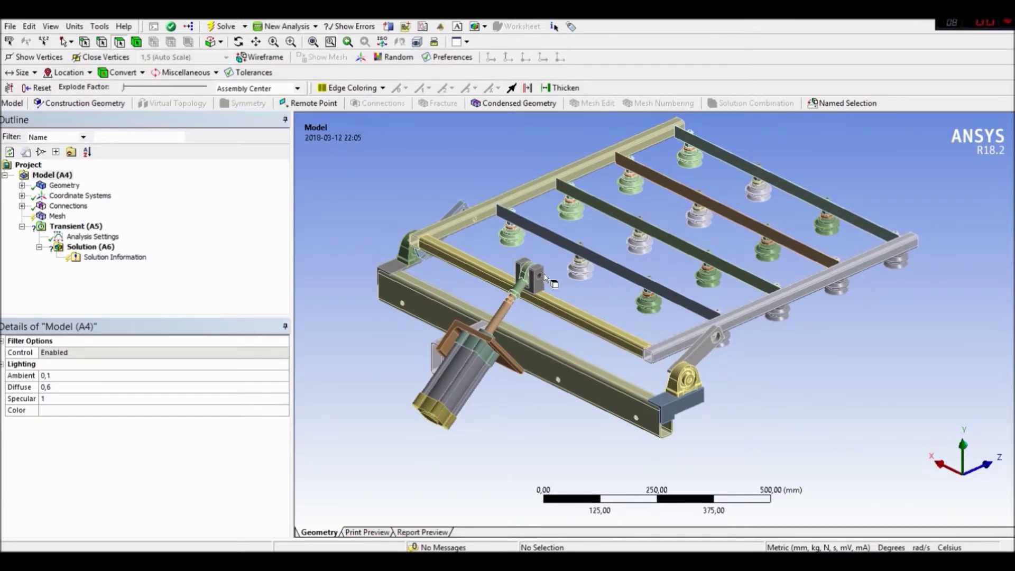
{"action": "scroll", "coordinate": [543, 273], "scroll_direction": "up", "scroll_amount": 1}
{"action": "scroll", "coordinate": [562, 273], "scroll_direction": "up", "scroll_amount": 1}
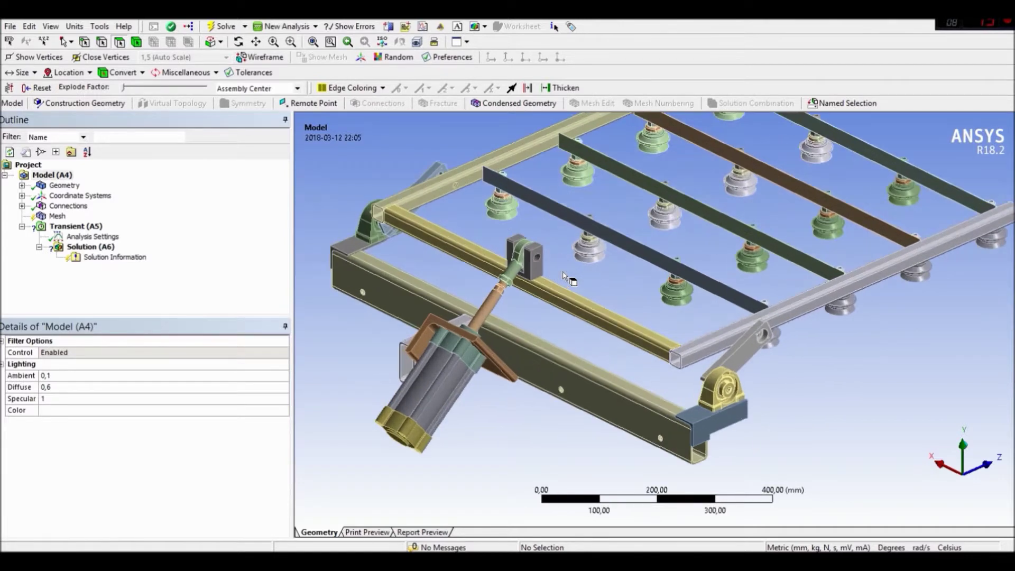
{"action": "middle_click_drag", "start_coordinate": [570, 280], "coordinate": [624, 287], "text": "ctrl"}
{"action": "scroll", "coordinate": [597, 289], "scroll_direction": "up", "scroll_amount": 1}
{"action": "scroll", "coordinate": [579, 285], "scroll_direction": "down", "scroll_amount": 1}
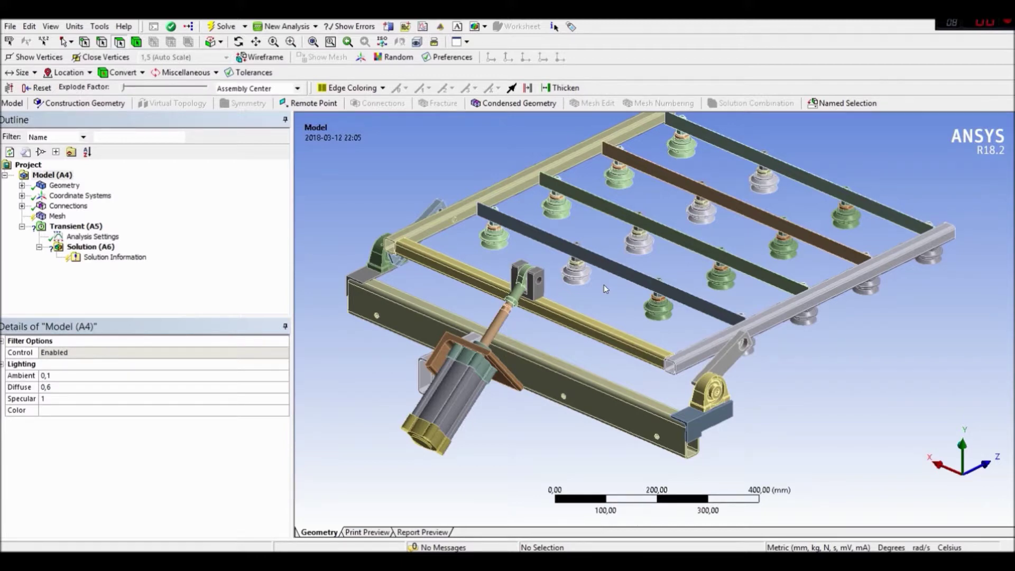
Step: Assign the Steel material to both Crank bodies
{"action": "left_click", "coordinate": [22, 185]}
{"action": "left_click", "coordinate": [76, 196]}
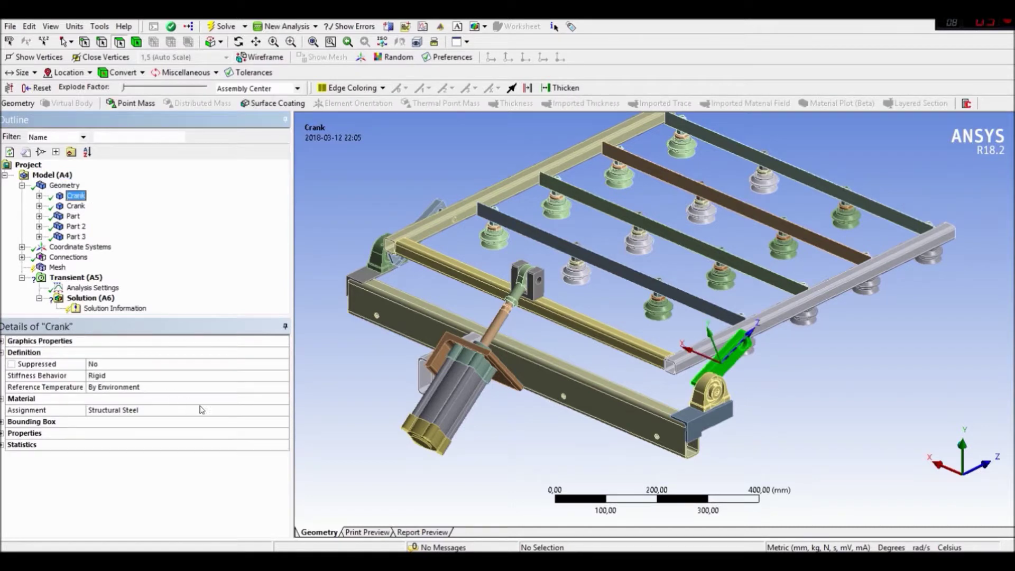
{"action": "left_click", "coordinate": [232, 412]}
{"action": "left_click", "coordinate": [284, 412]}
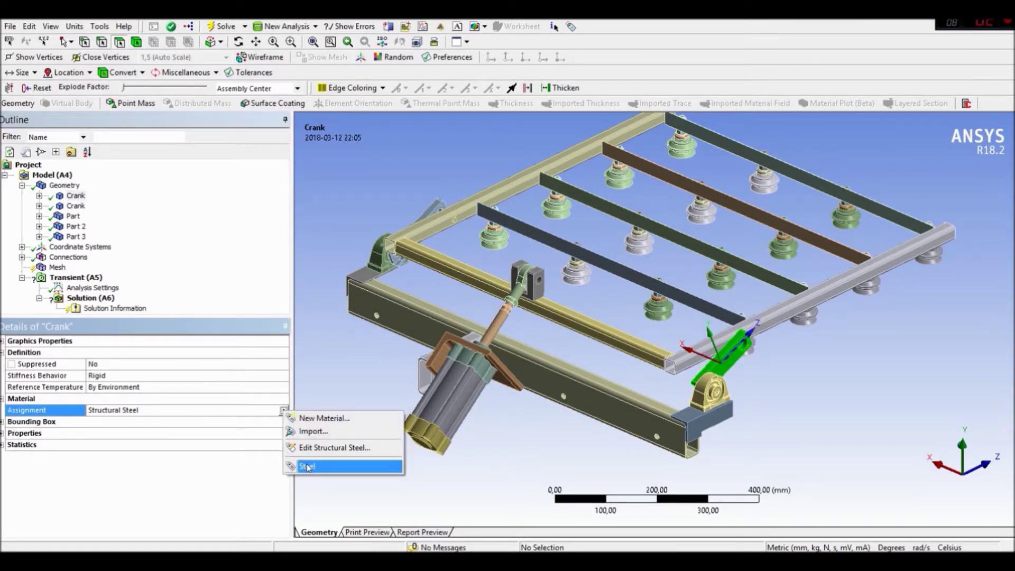
{"action": "left_click", "coordinate": [322, 464]}
{"action": "left_click", "coordinate": [75, 205]}
{"action": "left_click", "coordinate": [271, 411]}
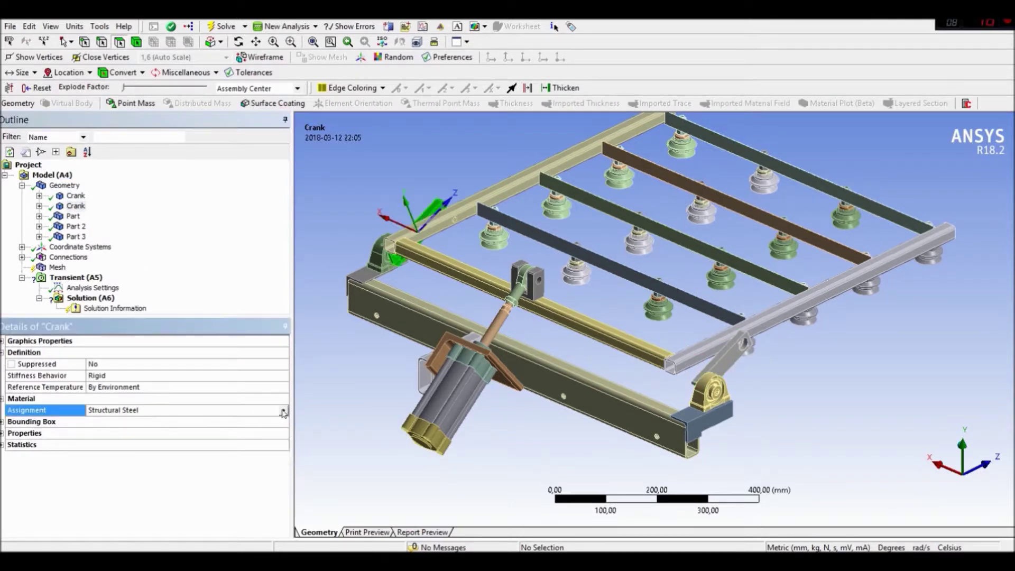
{"action": "left_click", "coordinate": [284, 410]}
{"action": "left_click", "coordinate": [304, 465]}
Step: Assign the Steel material to the rod part (Part) and the base part (Part 2)
{"action": "left_click", "coordinate": [73, 216]}
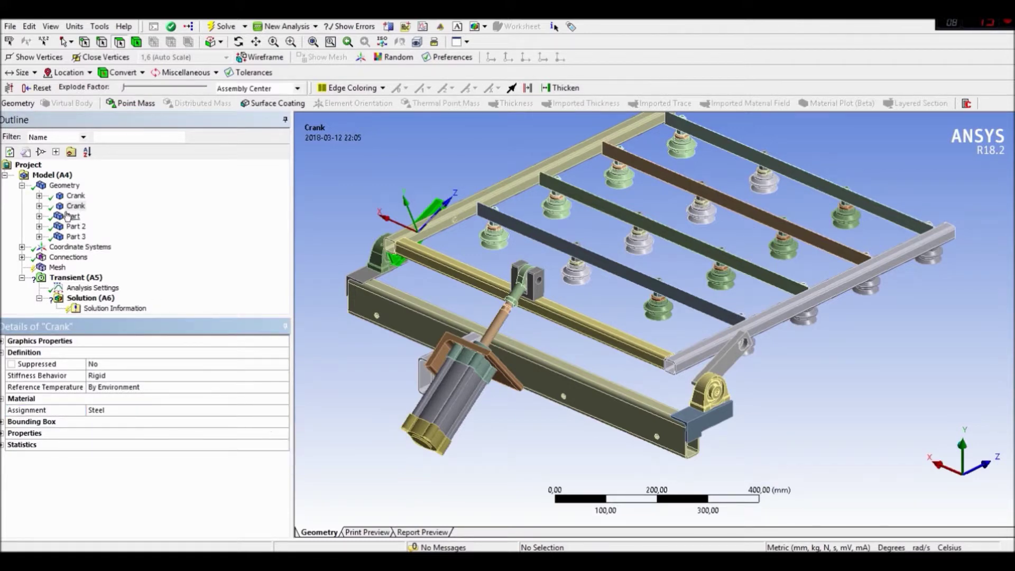
{"action": "left_click", "coordinate": [282, 376]}
{"action": "left_click", "coordinate": [284, 377]}
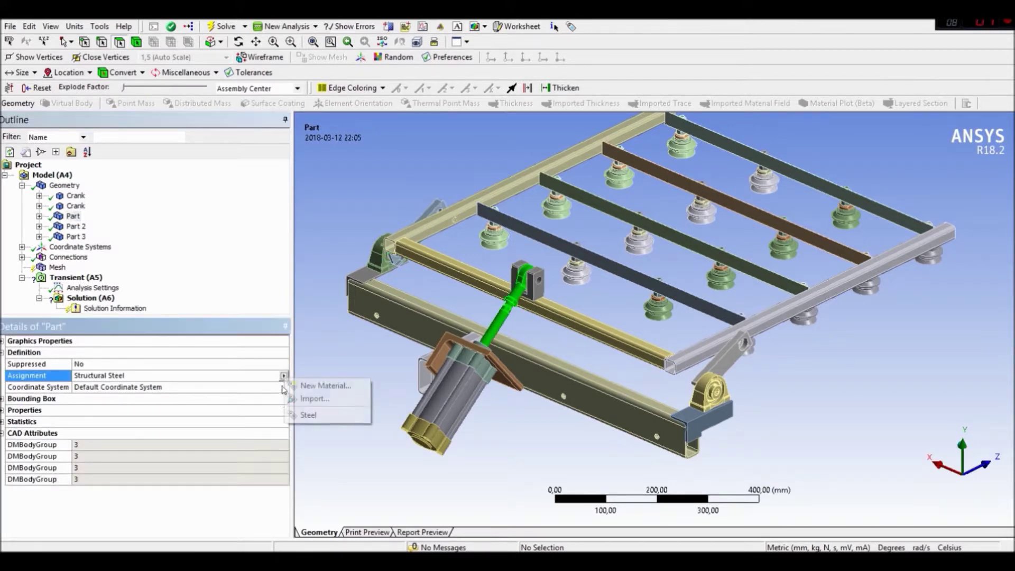
{"action": "left_click", "coordinate": [309, 415]}
{"action": "left_click", "coordinate": [75, 225]}
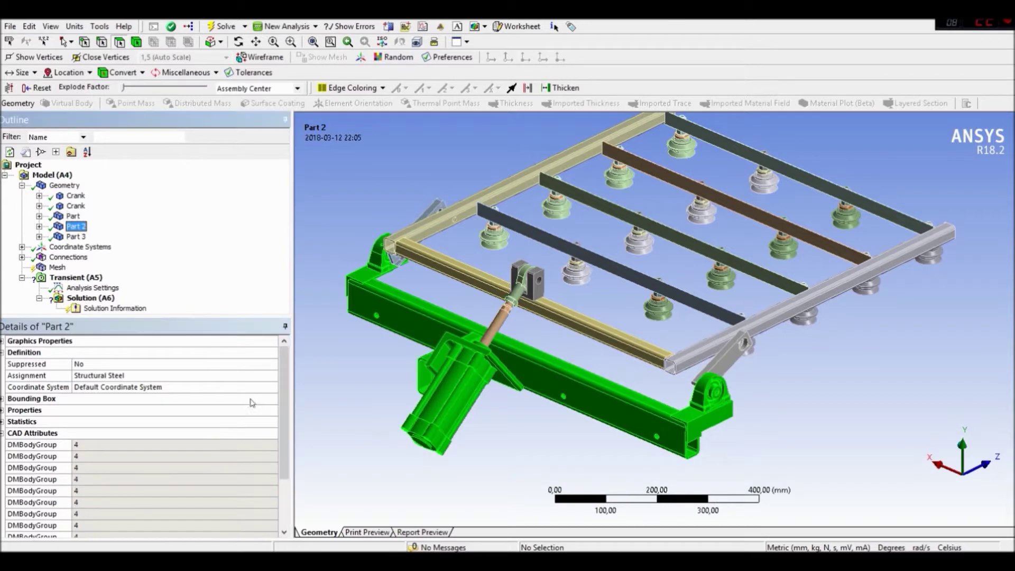
{"action": "left_click", "coordinate": [264, 377]}
{"action": "left_click", "coordinate": [274, 376]}
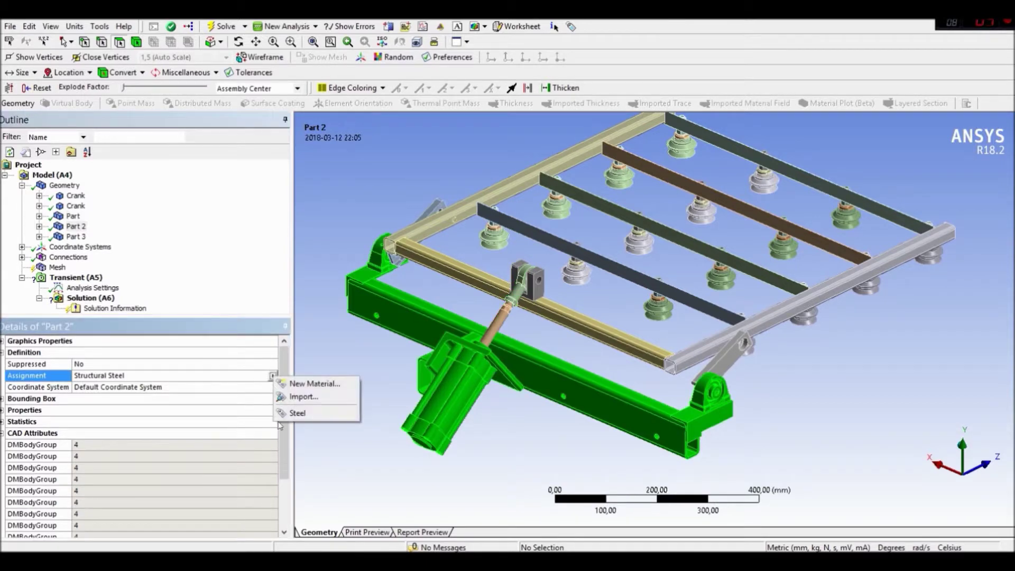
{"action": "left_click", "coordinate": [304, 412]}
Step: Assign the Steel material to the frame part (Part 3) and collapse the geometry list
{"action": "left_click", "coordinate": [75, 236]}
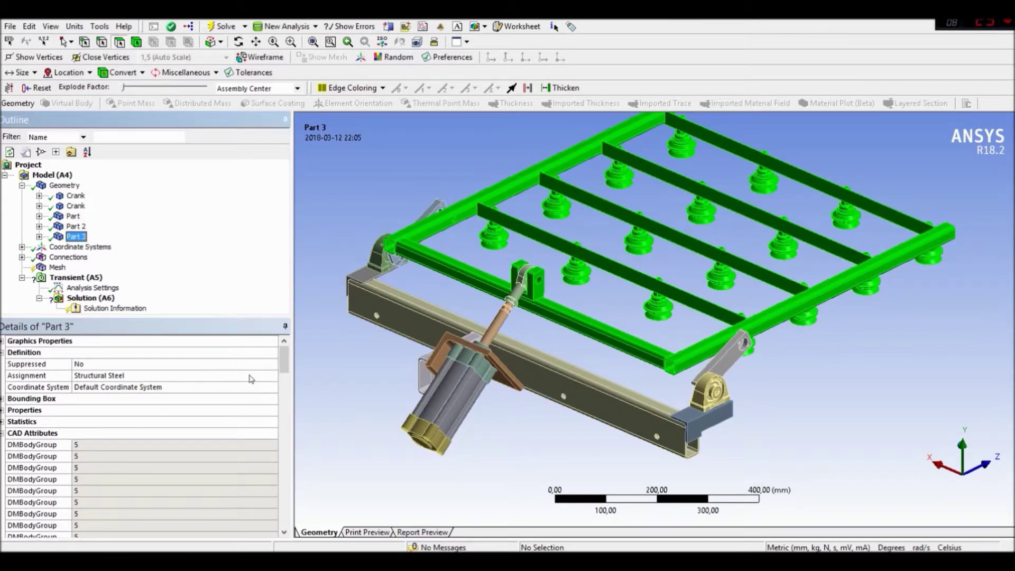
{"action": "left_click", "coordinate": [251, 379]}
{"action": "left_click", "coordinate": [274, 376]}
{"action": "left_click", "coordinate": [304, 413]}
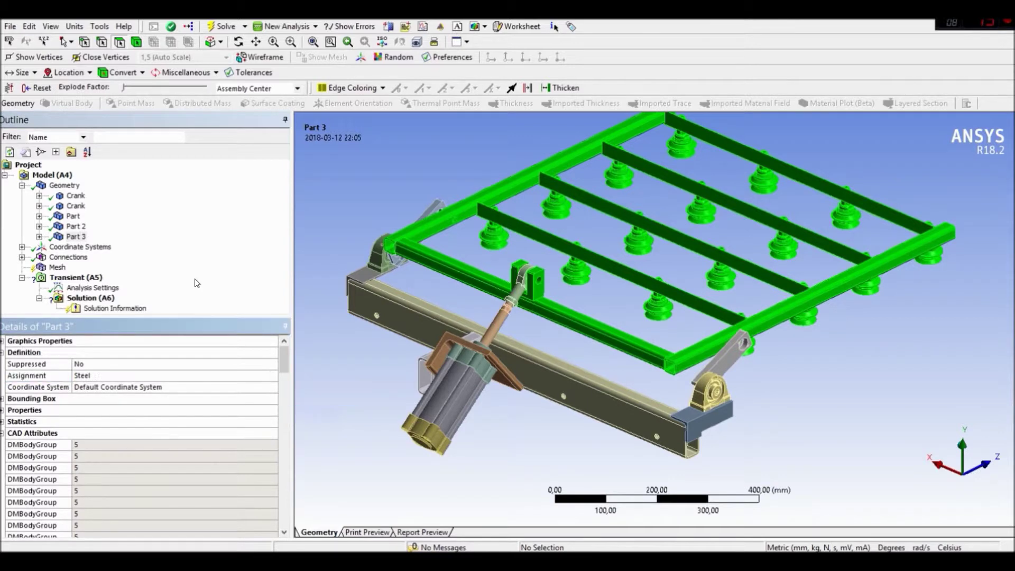
{"action": "left_click", "coordinate": [197, 284]}
{"action": "left_click", "coordinate": [22, 185]}
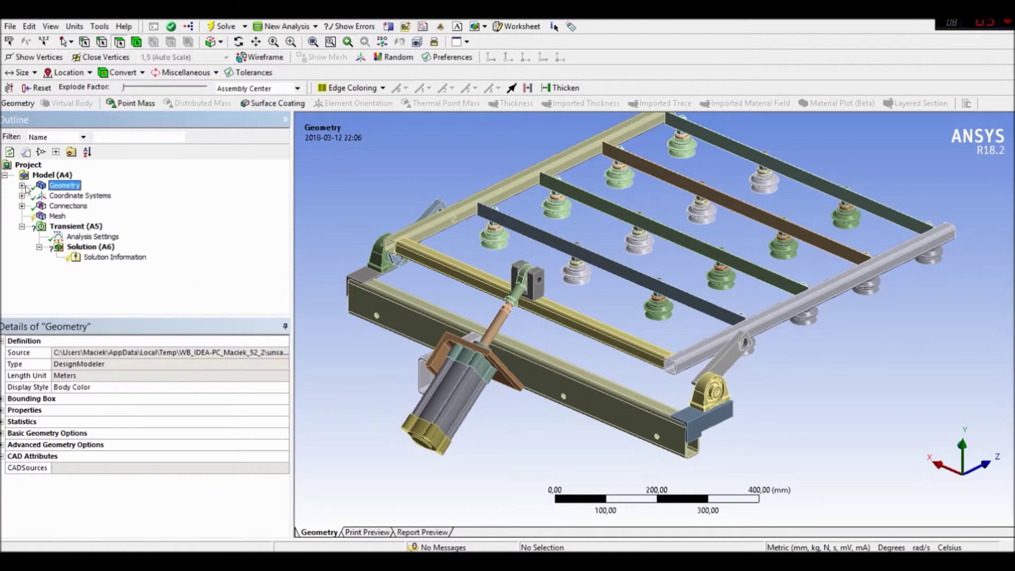
Step: Delete the automatically generated Contacts group from the model's connections
{"action": "left_click", "coordinate": [22, 205]}
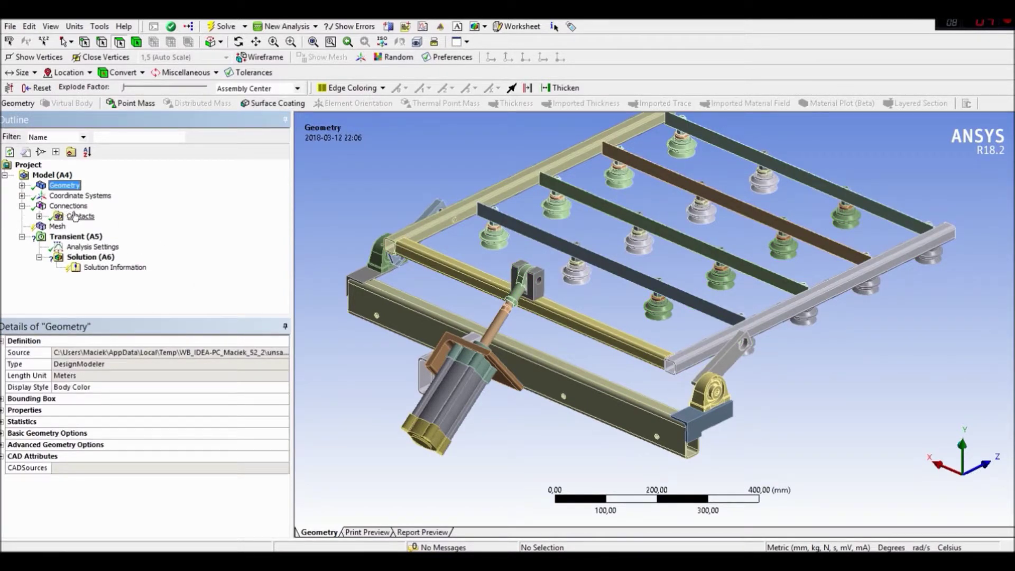
{"action": "left_click", "coordinate": [75, 217]}
{"action": "right_click", "coordinate": [75, 216]}
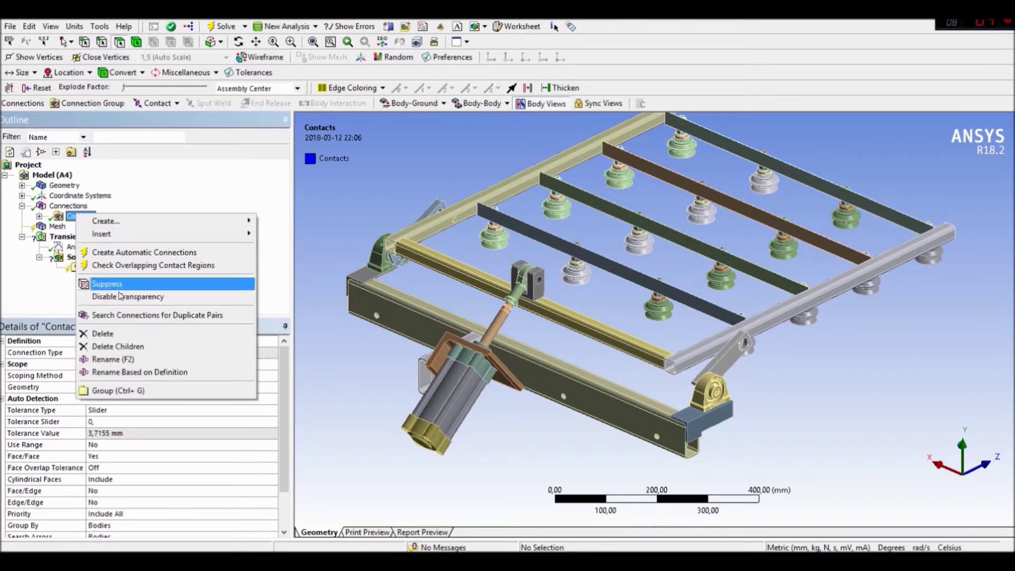
{"action": "left_click", "coordinate": [127, 331]}
{"action": "left_click", "coordinate": [507, 332]}
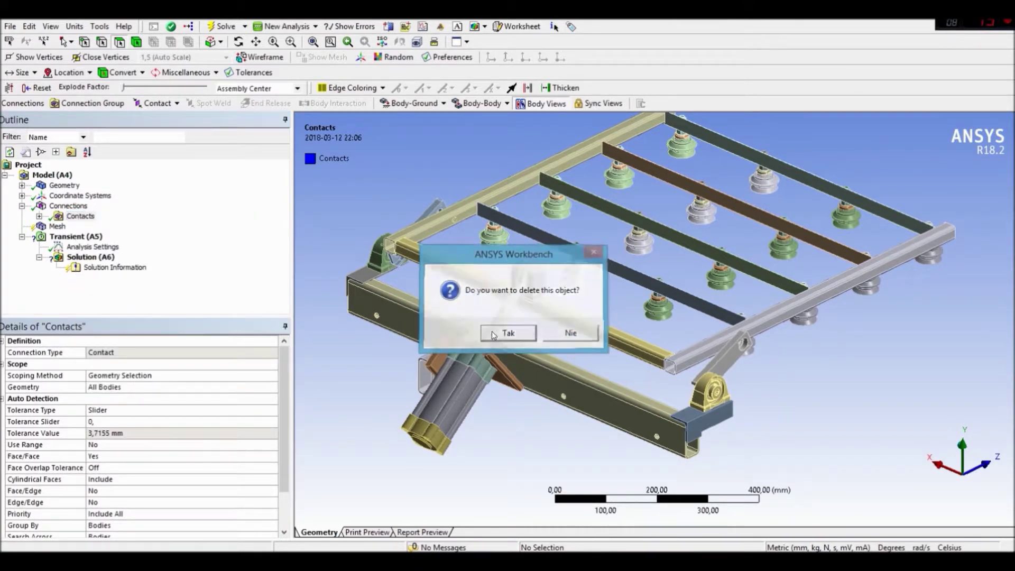
Step: Add a body-ground fixed joint to the connections and scope it to the two outer side faces of the long base beam
{"action": "left_click", "coordinate": [69, 207]}
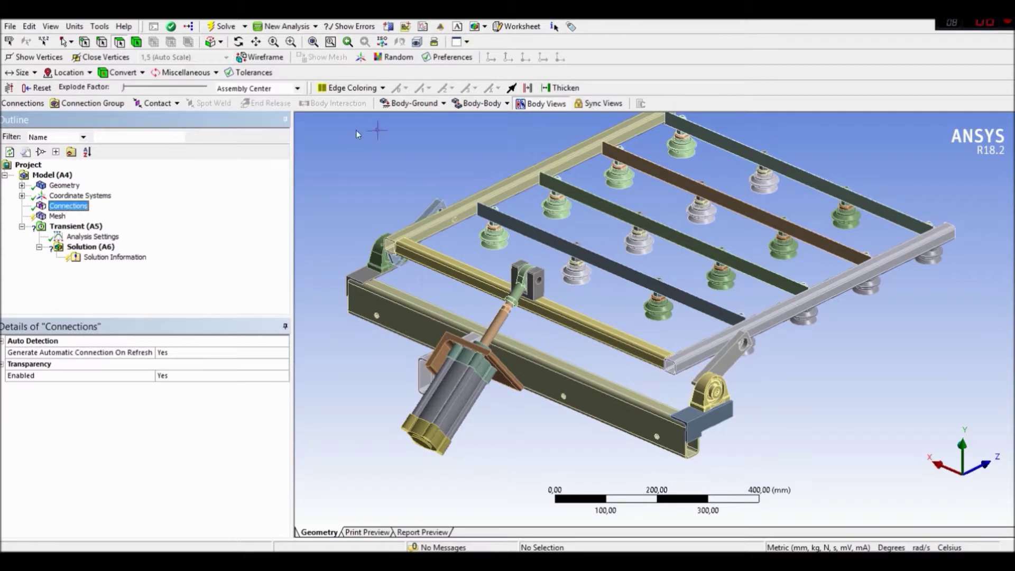
{"action": "left_click", "coordinate": [419, 106]}
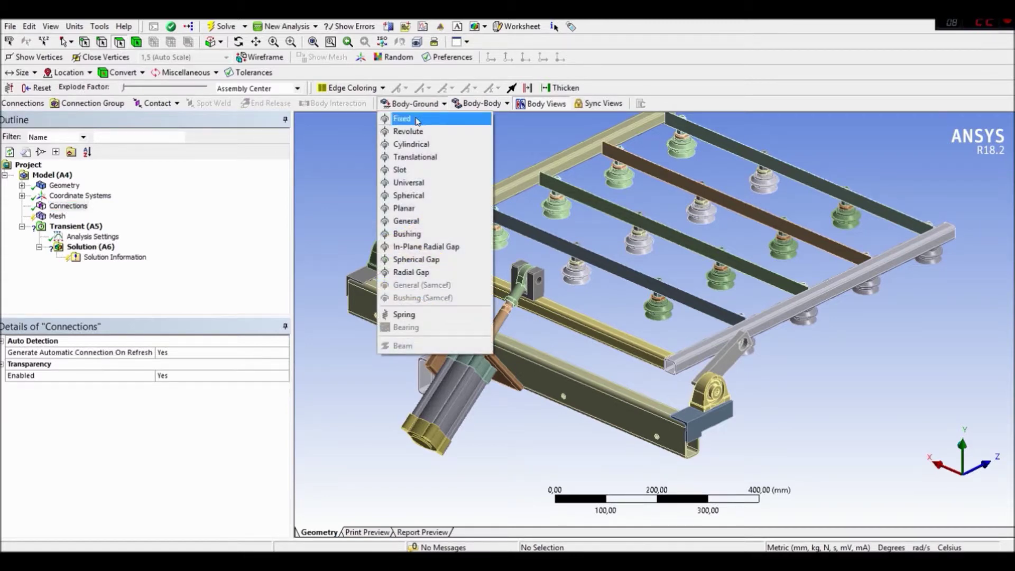
{"action": "left_click", "coordinate": [406, 118]}
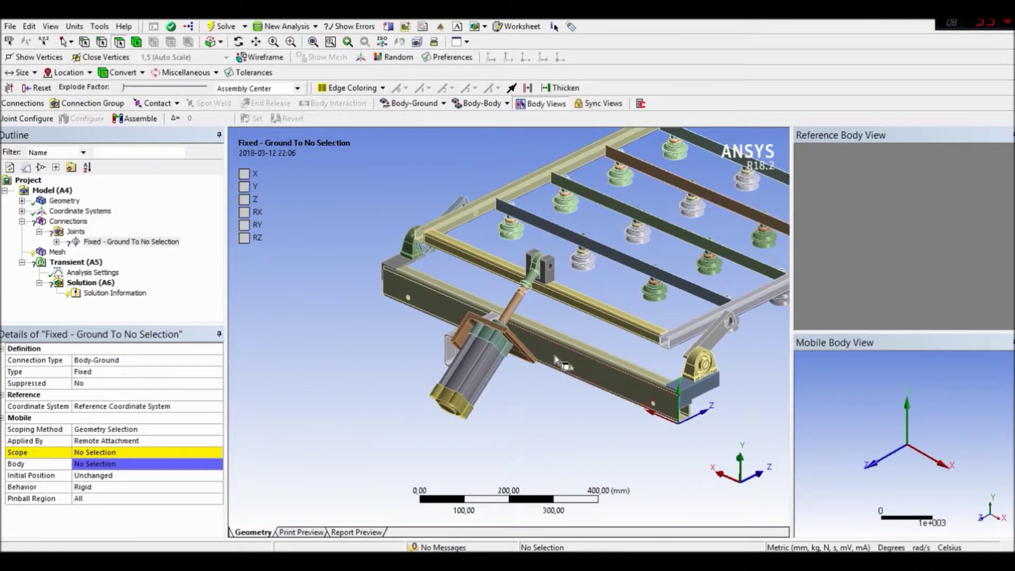
{"action": "left_click", "coordinate": [552, 362]}
{"action": "left_click", "coordinate": [451, 311], "text": "ctrl"}
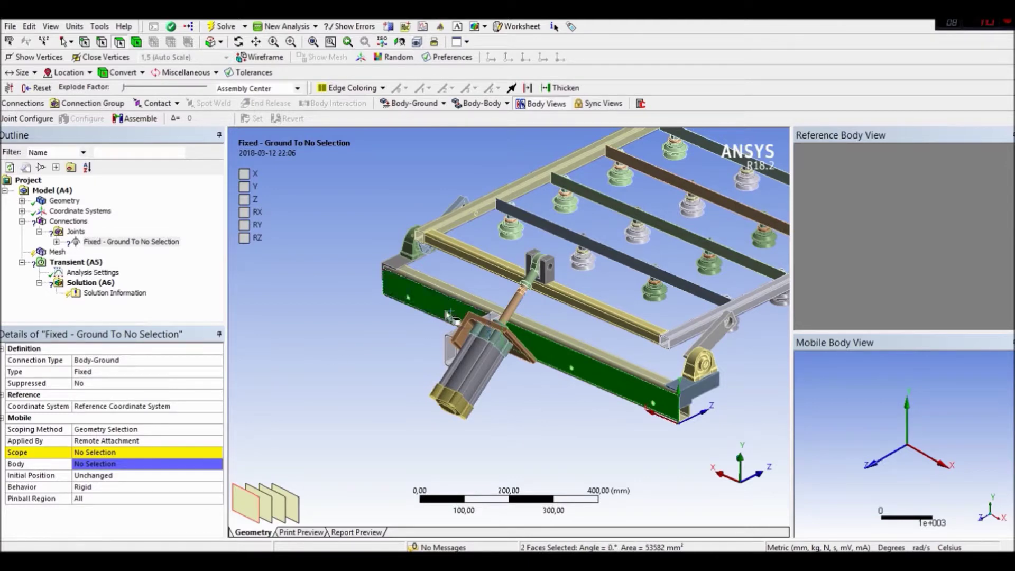
{"action": "left_click", "coordinate": [121, 452]}
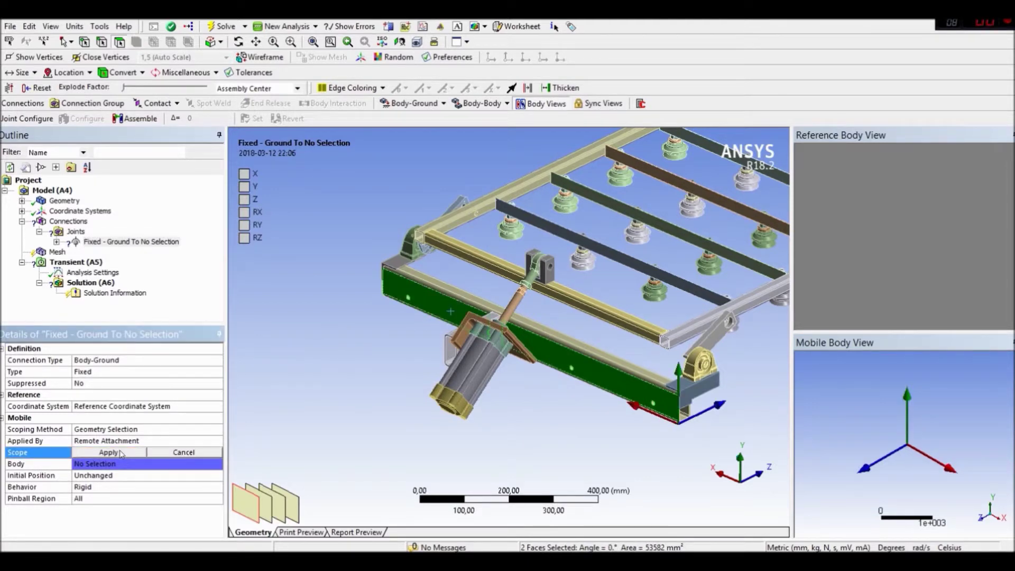
{"action": "left_click", "coordinate": [121, 452]}
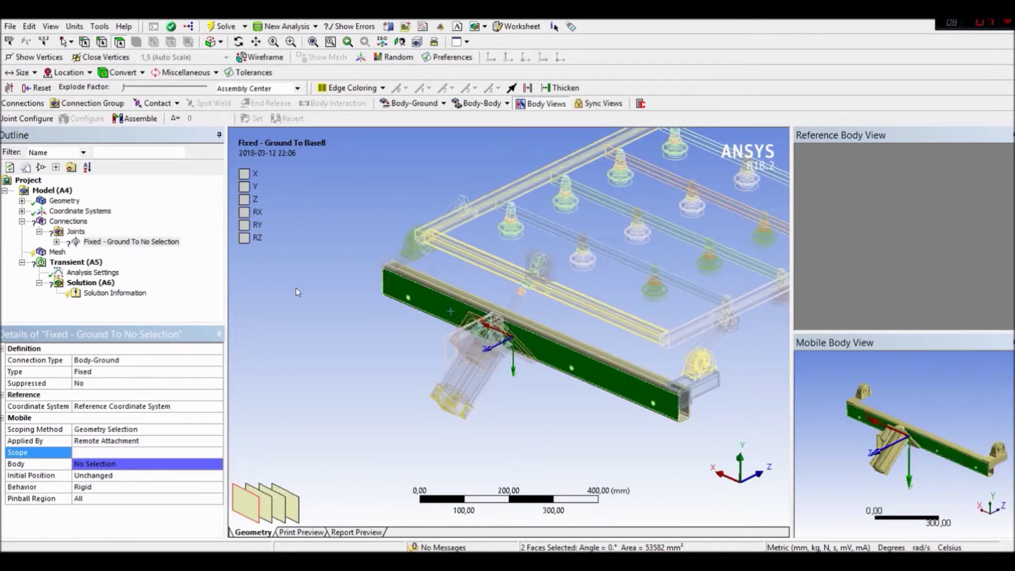
{"action": "middle_click_drag", "start_coordinate": [382, 313], "coordinate": [389, 276], "text": "ctrl"}
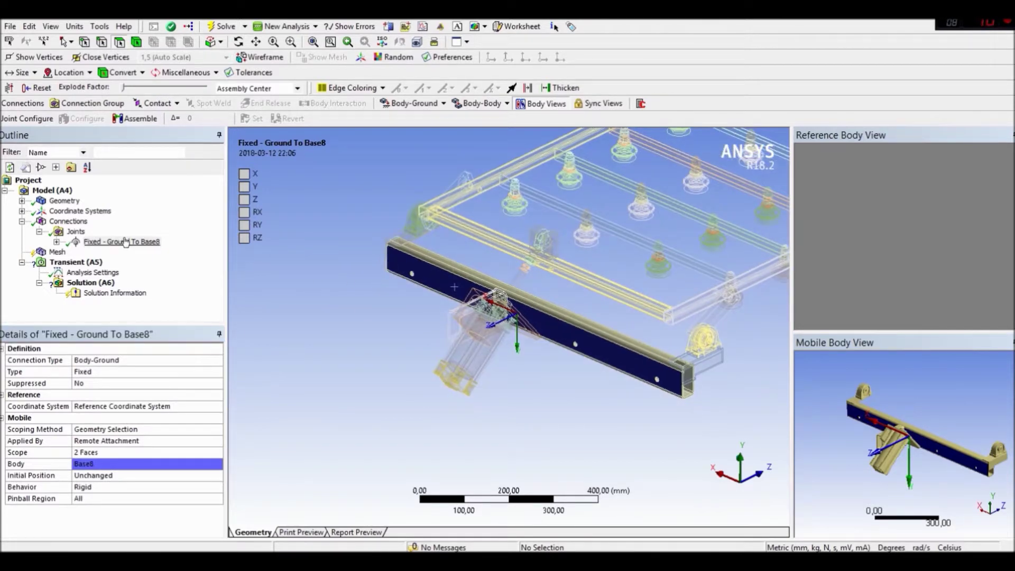
{"action": "left_click", "coordinate": [78, 232]}
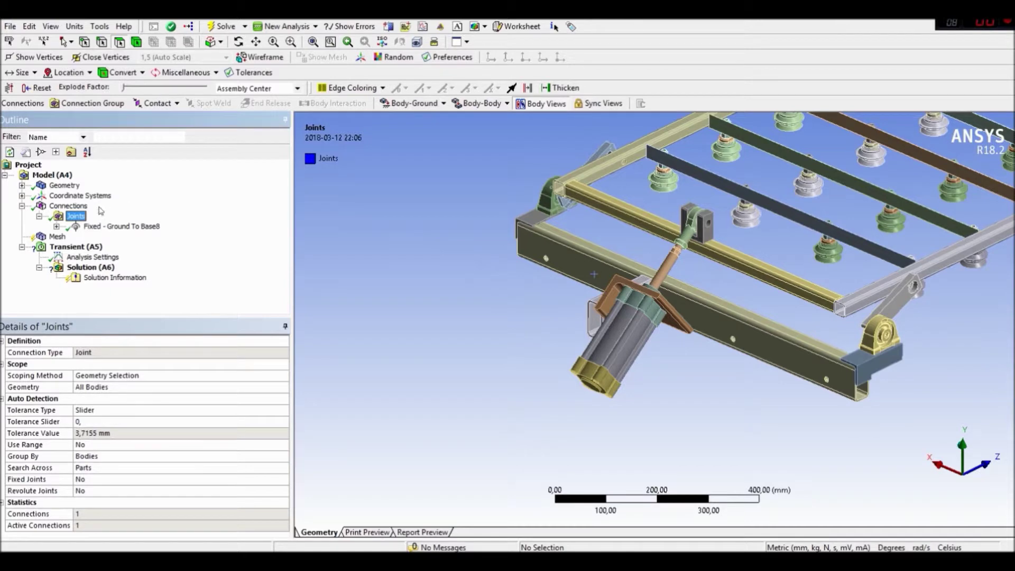
{"action": "right_click", "coordinate": [78, 219]}
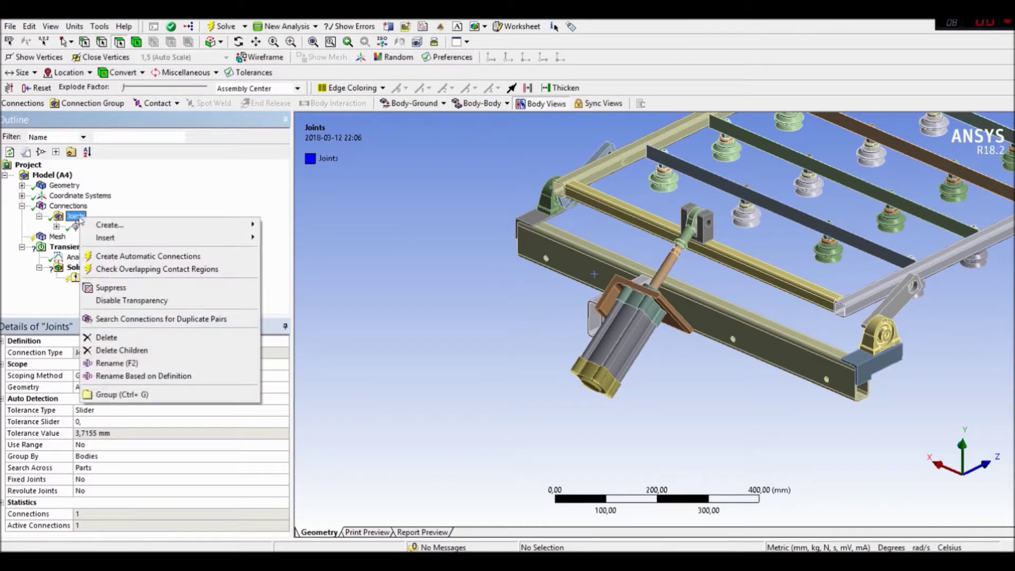
{"action": "left_click", "coordinate": [158, 190]}
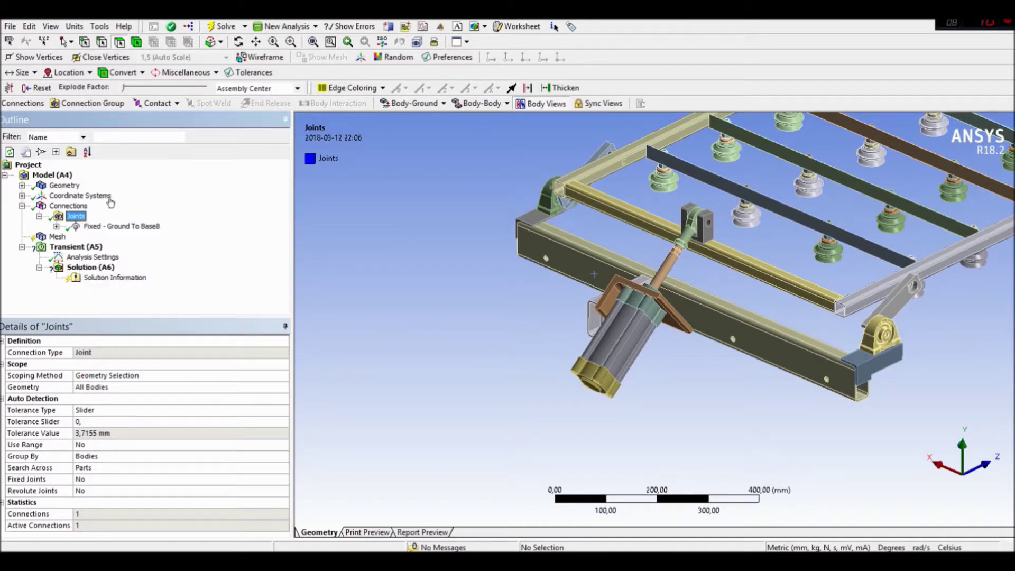
{"action": "right_click", "coordinate": [82, 217]}
{"action": "mouse_move", "coordinate": [136, 237]}
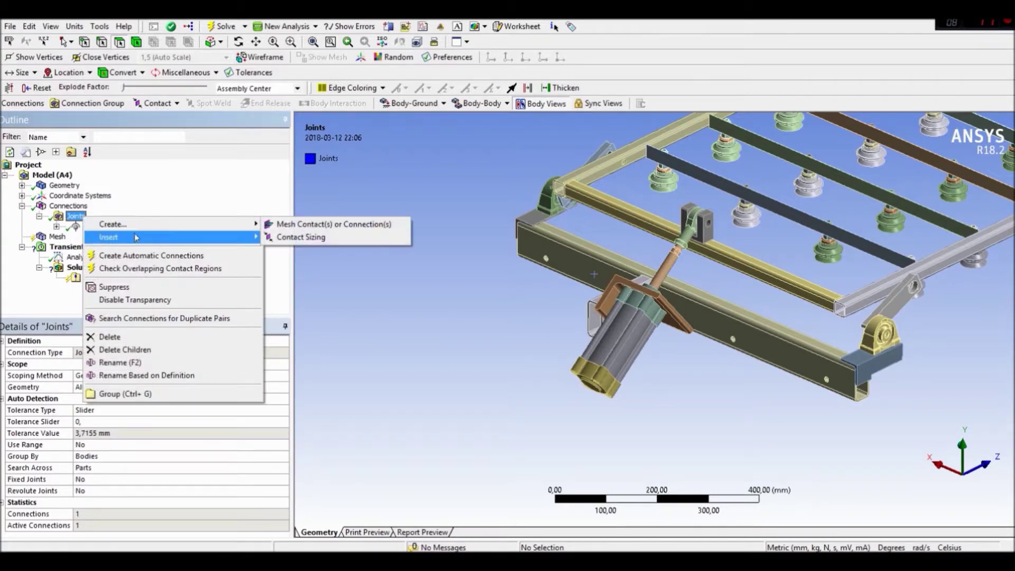
{"action": "left_click", "coordinate": [222, 189]}
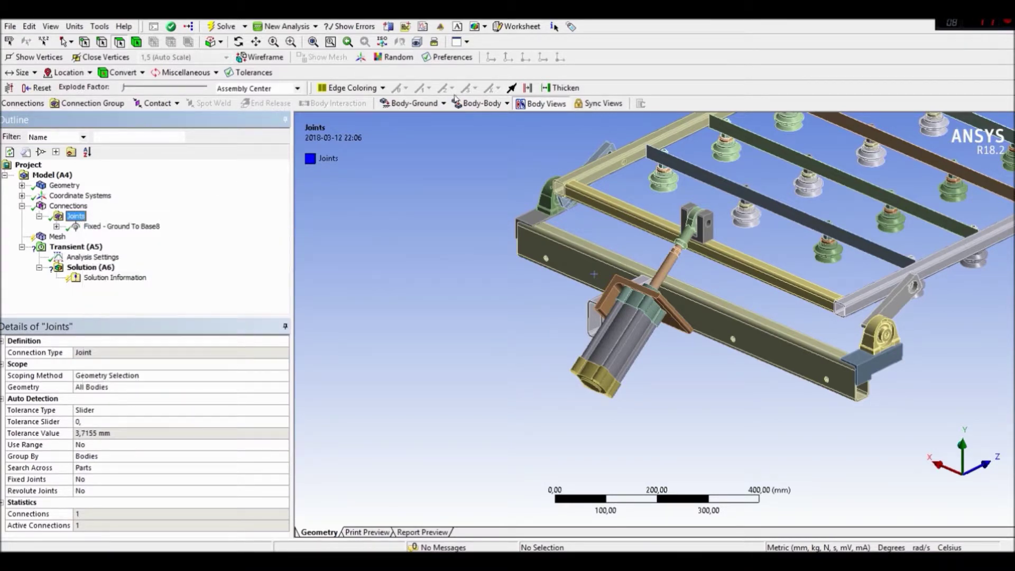
Step: Add a body-body revolute joint and scope its reference side to the bore of the yellow bearing housing on the base
{"action": "left_click", "coordinate": [475, 104]}
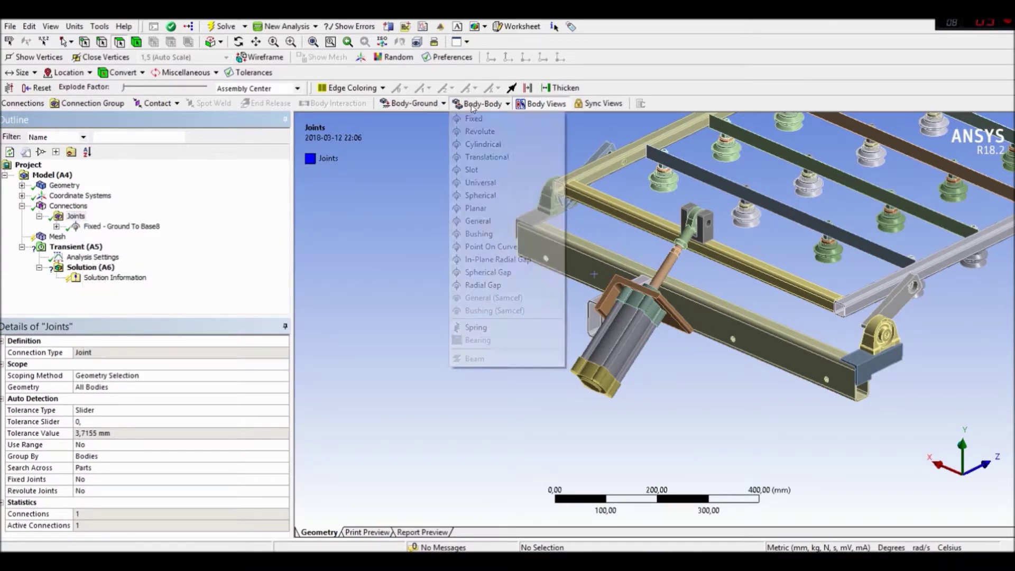
{"action": "left_click", "coordinate": [480, 131]}
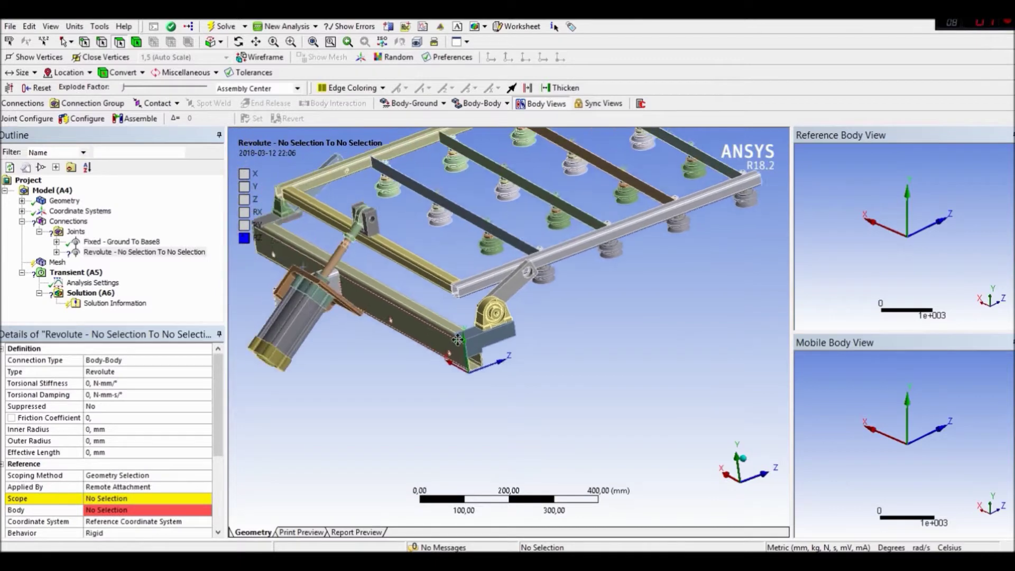
{"action": "scroll", "coordinate": [502, 290], "scroll_direction": "up", "scroll_amount": 5}
{"action": "scroll", "coordinate": [506, 282], "scroll_direction": "up", "scroll_amount": 3}
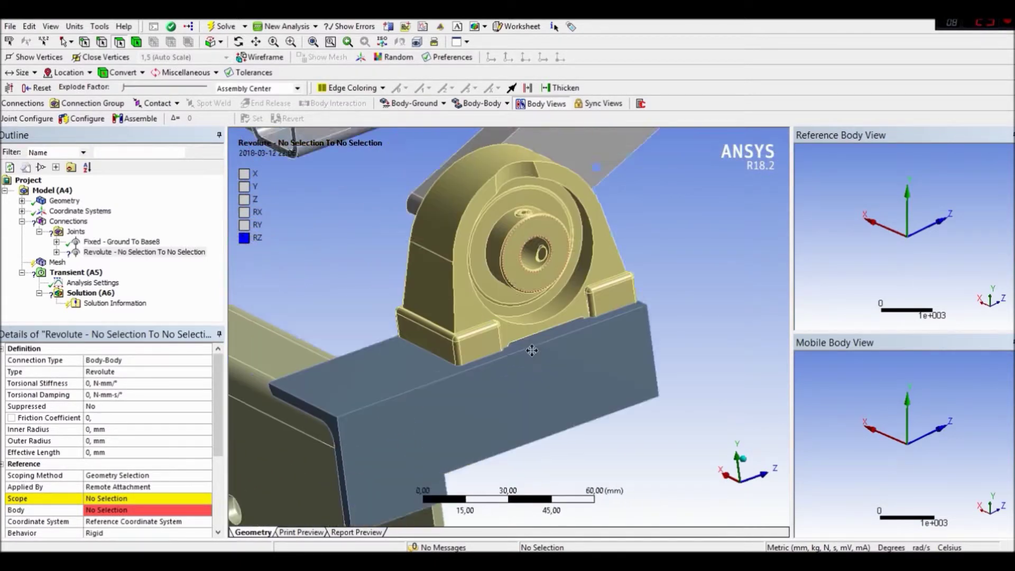
{"action": "left_click", "coordinate": [550, 343]}
{"action": "left_click", "coordinate": [136, 498]}
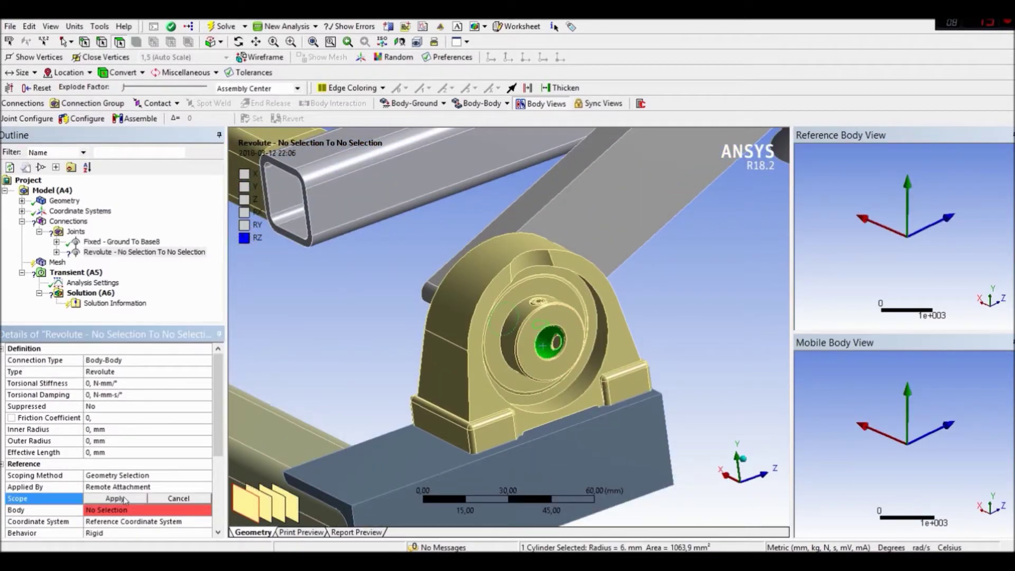
{"action": "left_click", "coordinate": [127, 498]}
Step: Scope the revolute joint's mobile side to the small hole at the crank's lower end beside the yellow bearing
{"action": "middle_click_drag", "start_coordinate": [462, 327], "coordinate": [582, 306]}
{"action": "scroll", "coordinate": [506, 319], "scroll_direction": "down", "scroll_amount": 8}
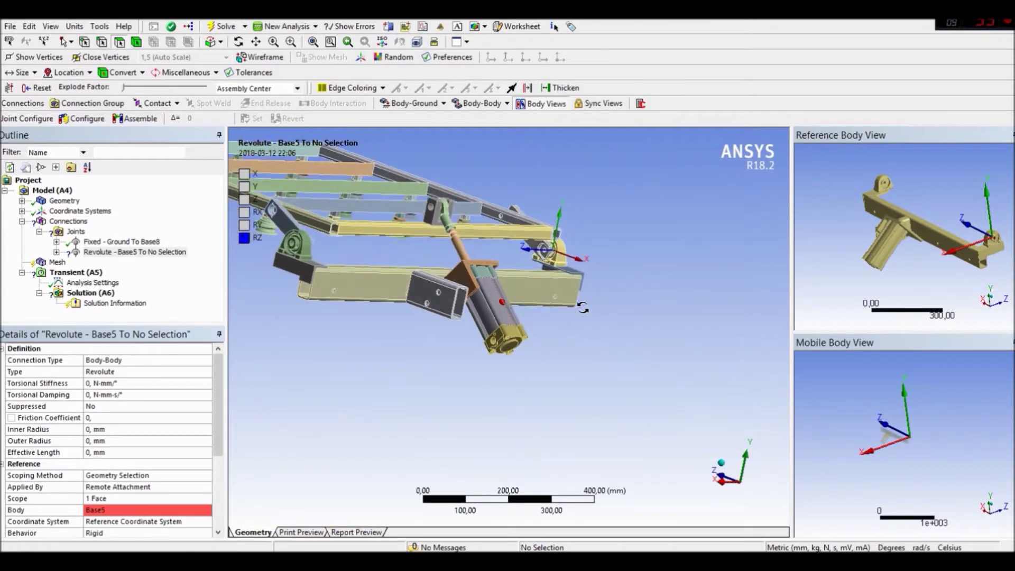
{"action": "scroll", "coordinate": [576, 288], "scroll_direction": "up", "scroll_amount": 2}
{"action": "middle_click_drag", "start_coordinate": [574, 269], "coordinate": [564, 344], "text": "ctrl"}
{"action": "scroll", "coordinate": [564, 344], "scroll_direction": "up", "scroll_amount": 4}
{"action": "left_click_drag", "start_coordinate": [217, 410], "coordinate": [213, 493]}
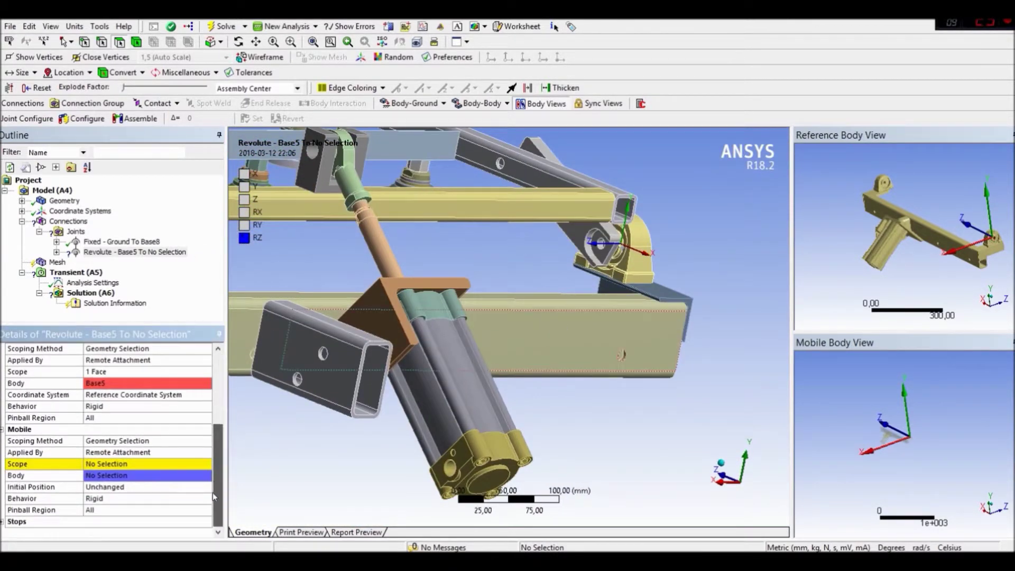
{"action": "left_click", "coordinate": [151, 465]}
{"action": "middle_click_drag", "start_coordinate": [605, 243], "coordinate": [599, 299], "text": "ctrl"}
{"action": "scroll", "coordinate": [600, 299], "scroll_direction": "up", "scroll_amount": 5}
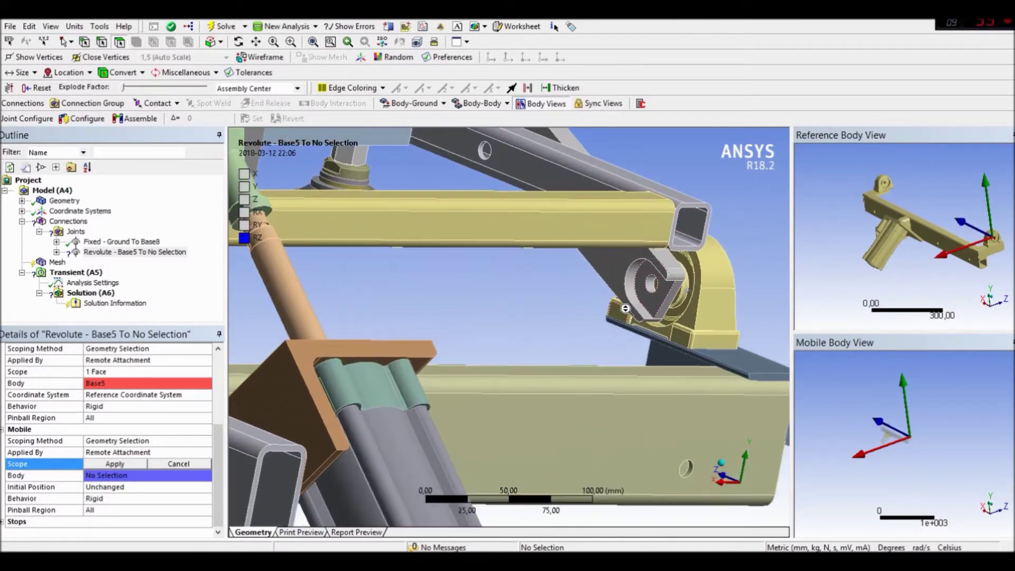
{"action": "left_click", "coordinate": [608, 302]}
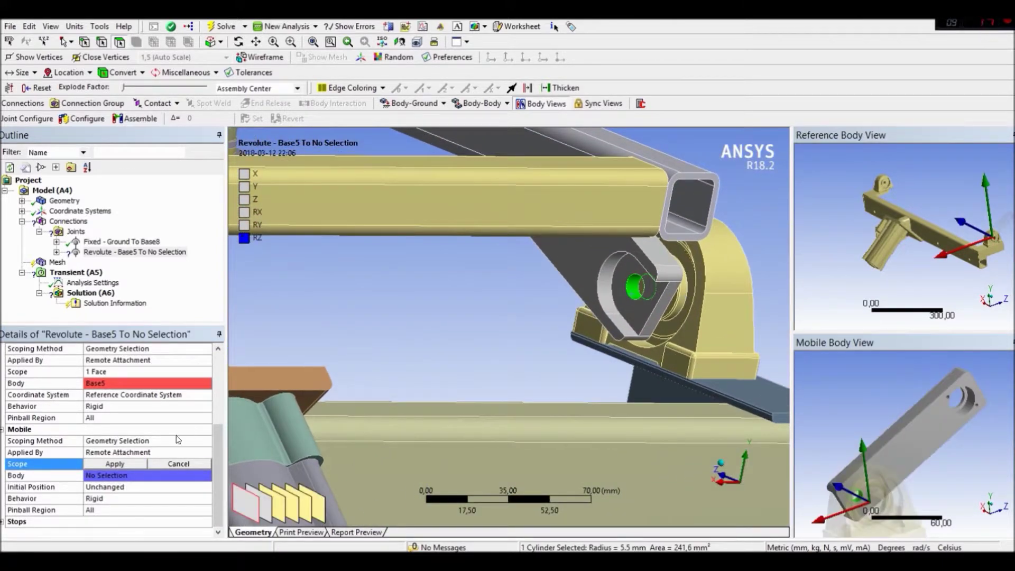
{"action": "left_click", "coordinate": [115, 464]}
Step: Add a second body-body revolute joint and scope its reference side to the large hole at the same crank's upper end
{"action": "scroll", "coordinate": [280, 431], "scroll_direction": "down", "scroll_amount": 3}
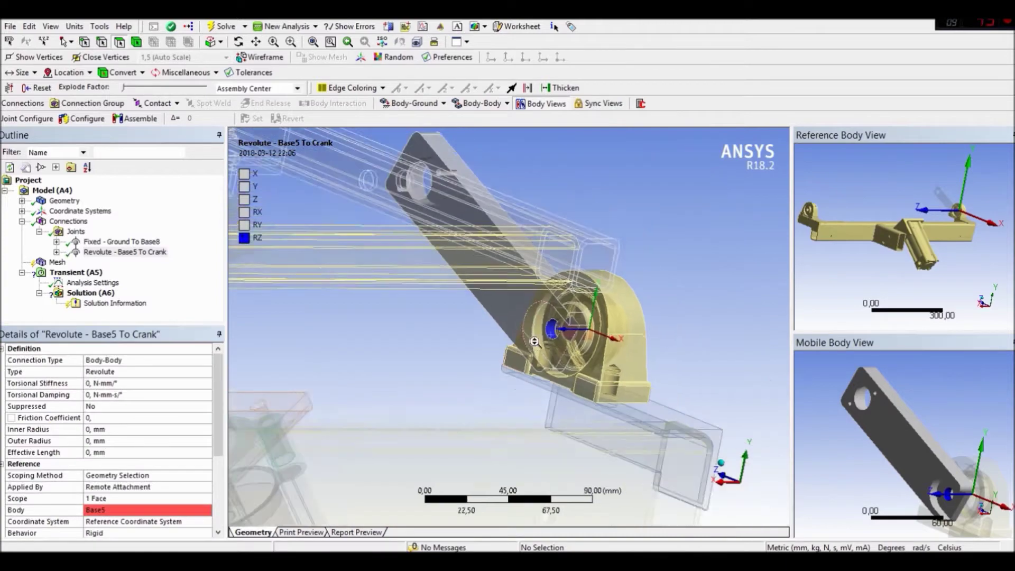
{"action": "middle_click_drag", "start_coordinate": [449, 338], "coordinate": [724, 207]}
{"action": "middle_click_drag", "start_coordinate": [584, 239], "coordinate": [439, 280], "text": "ctrl"}
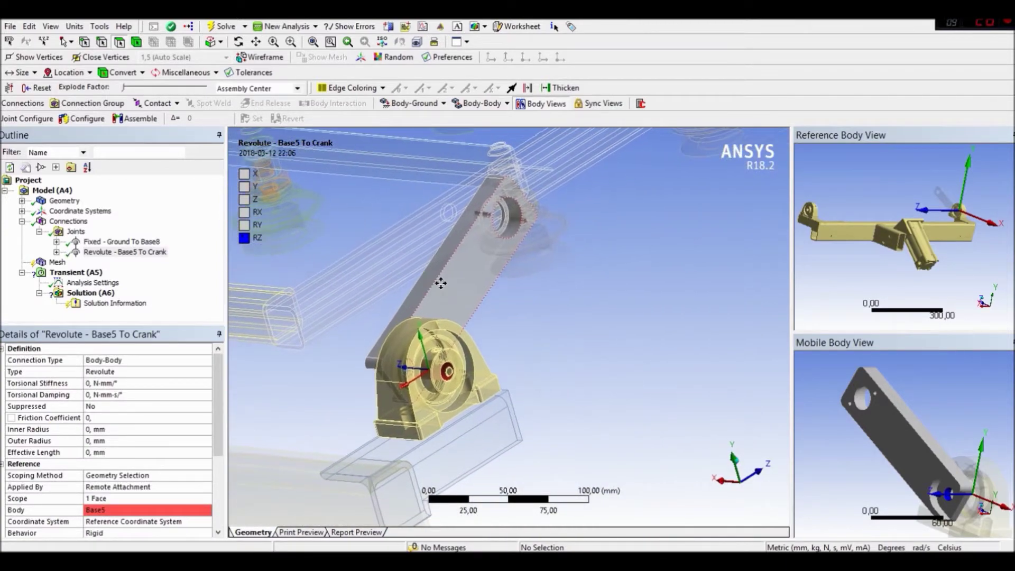
{"action": "middle_click_drag", "start_coordinate": [527, 259], "coordinate": [401, 252]}
{"action": "left_click", "coordinate": [125, 251]}
{"action": "left_click", "coordinate": [458, 104]}
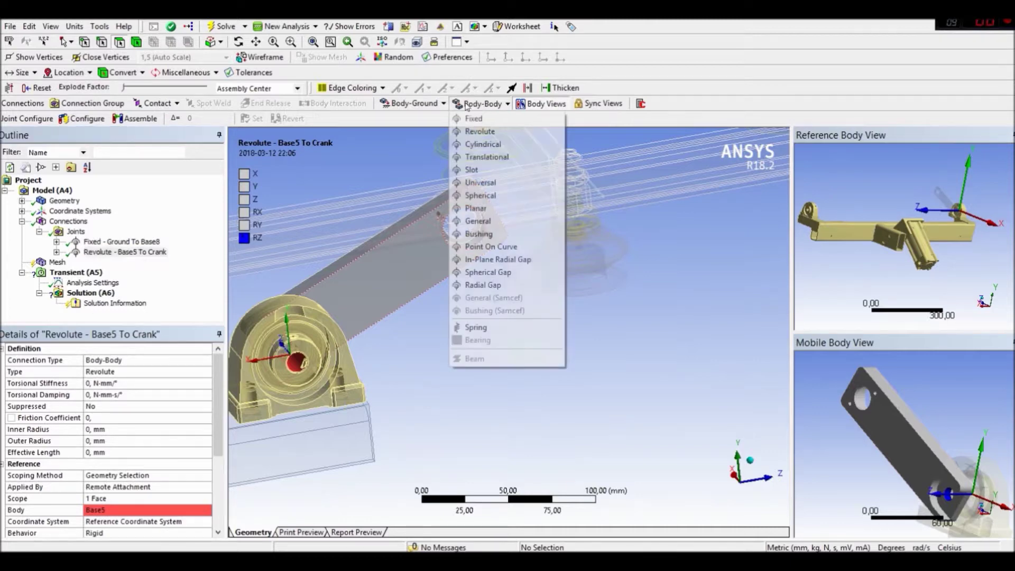
{"action": "left_click", "coordinate": [476, 132]}
{"action": "middle_click_drag", "start_coordinate": [454, 244], "coordinate": [535, 422]}
{"action": "scroll", "coordinate": [542, 262], "scroll_direction": "up", "scroll_amount": 6}
{"action": "scroll", "coordinate": [549, 356], "scroll_direction": "up", "scroll_amount": 1}
{"action": "left_click", "coordinate": [550, 357]}
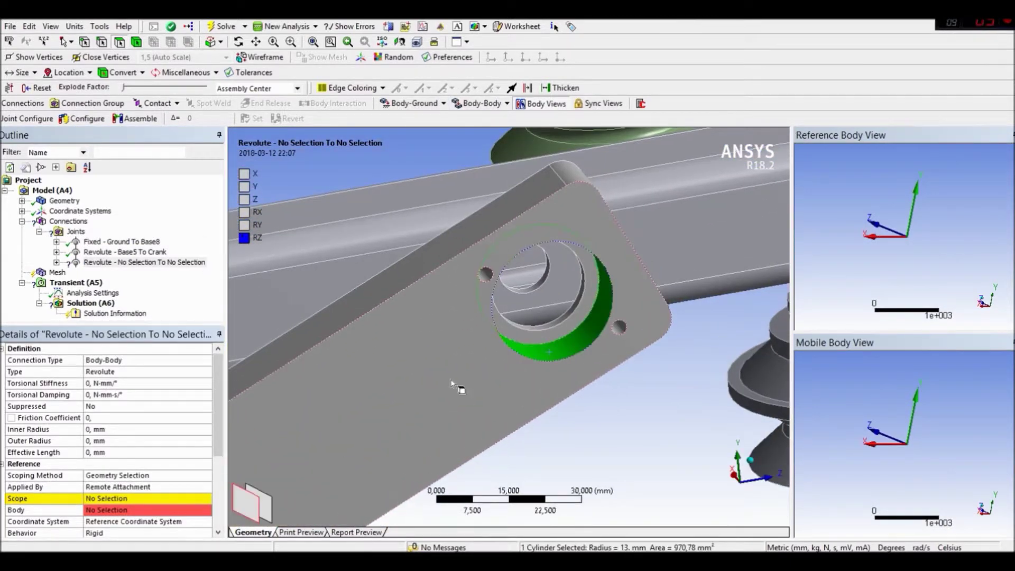
{"action": "left_click", "coordinate": [140, 499]}
{"action": "left_click", "coordinate": [108, 498]}
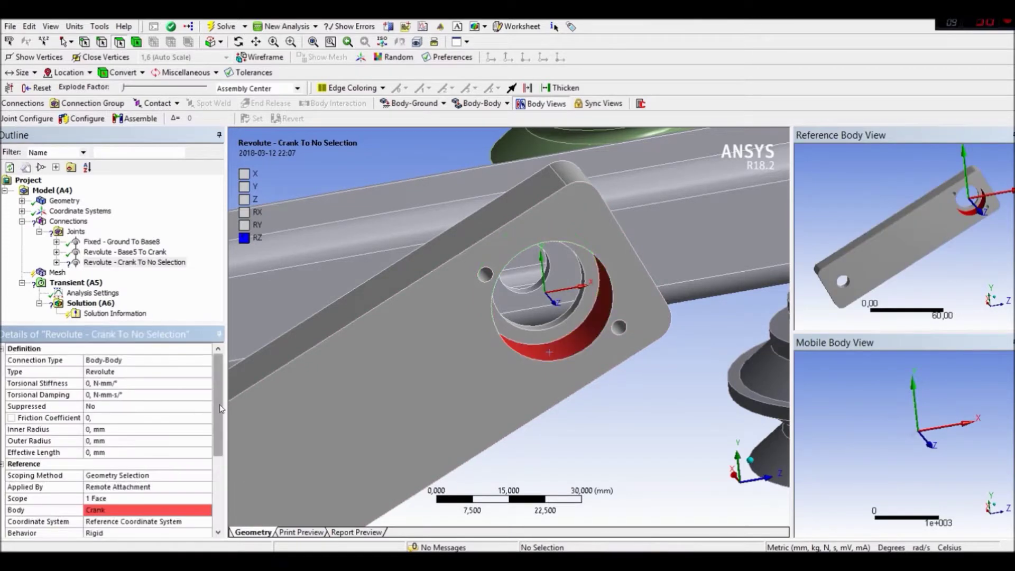
Step: Scope this joint's mobile side to the frame's cylindrical hole face behind the crank's upper hole
{"action": "scroll", "coordinate": [148, 472], "scroll_direction": "down", "scroll_amount": 3}
{"action": "left_click", "coordinate": [143, 487]}
{"action": "left_click", "coordinate": [539, 267]}
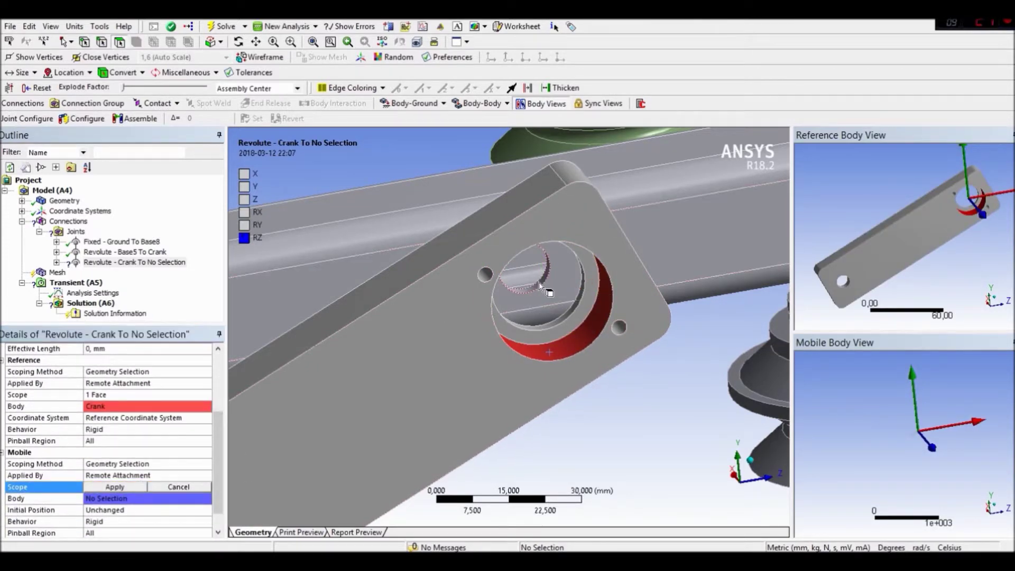
{"action": "left_click", "coordinate": [115, 487]}
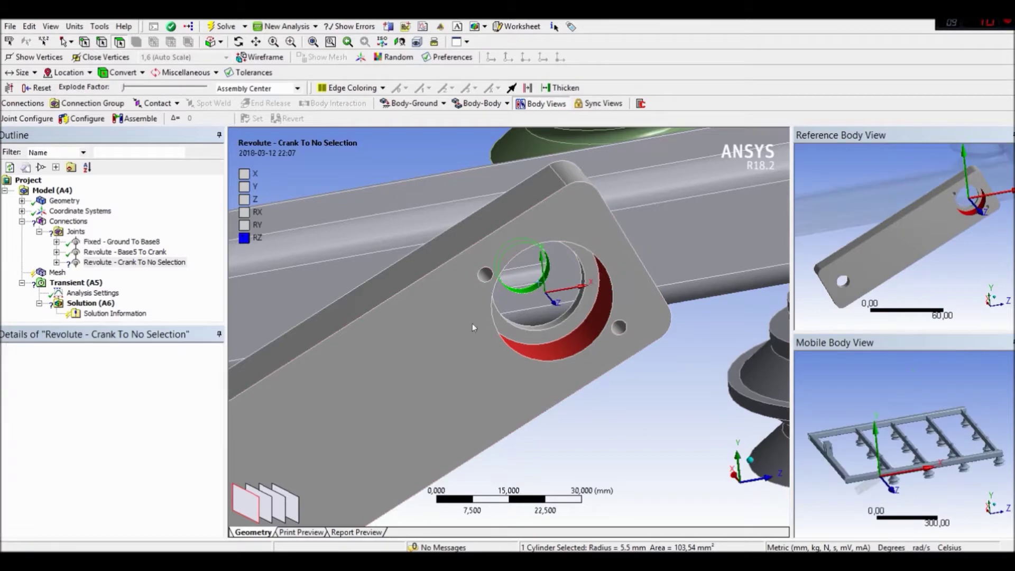
Step: Add a body-body revolute joint on the opposite side of the base, with the green bearing housing's bore as reference scope
{"action": "scroll", "coordinate": [545, 315], "scroll_direction": "down", "scroll_amount": 8}
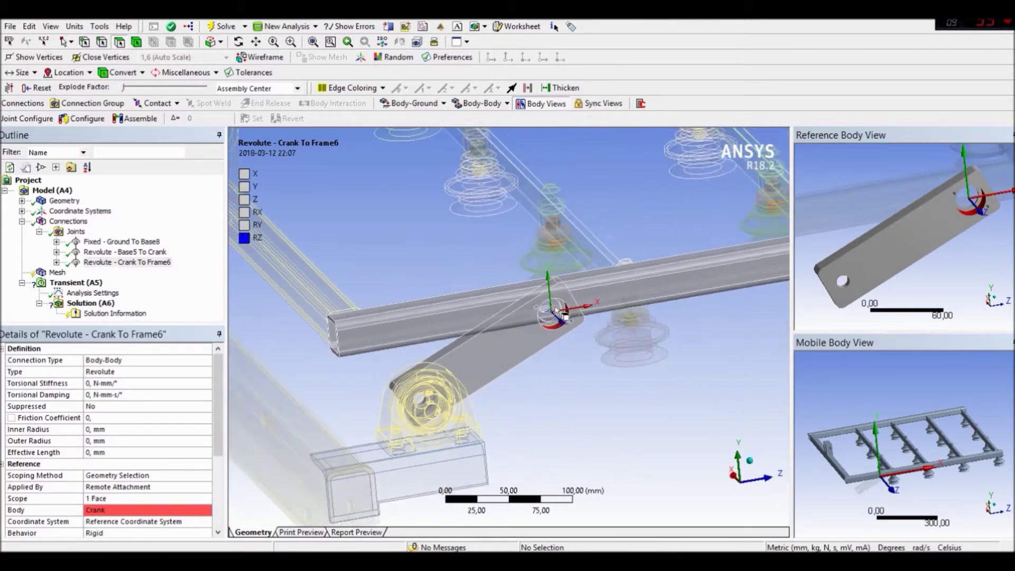
{"action": "mouse_move", "coordinate": [454, 335]}
{"action": "middle_mouse_down"}
{"action": "mouse_move", "coordinate": [435, 309]}
{"action": "mouse_move", "coordinate": [495, 333]}
{"action": "mouse_move", "coordinate": [523, 319]}
{"action": "mouse_move", "coordinate": [462, 330]}
{"action": "mouse_move", "coordinate": [452, 320]}
{"action": "middle_mouse_up"}
{"action": "left_click", "coordinate": [478, 103]}
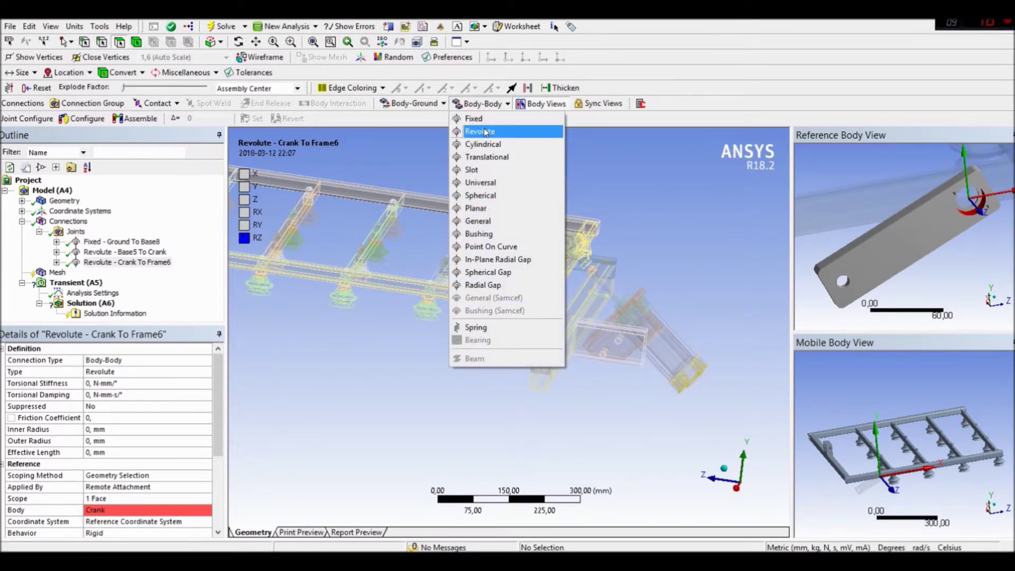
{"action": "left_click", "coordinate": [481, 129]}
{"action": "scroll", "coordinate": [506, 332], "scroll_direction": "up", "scroll_amount": 10}
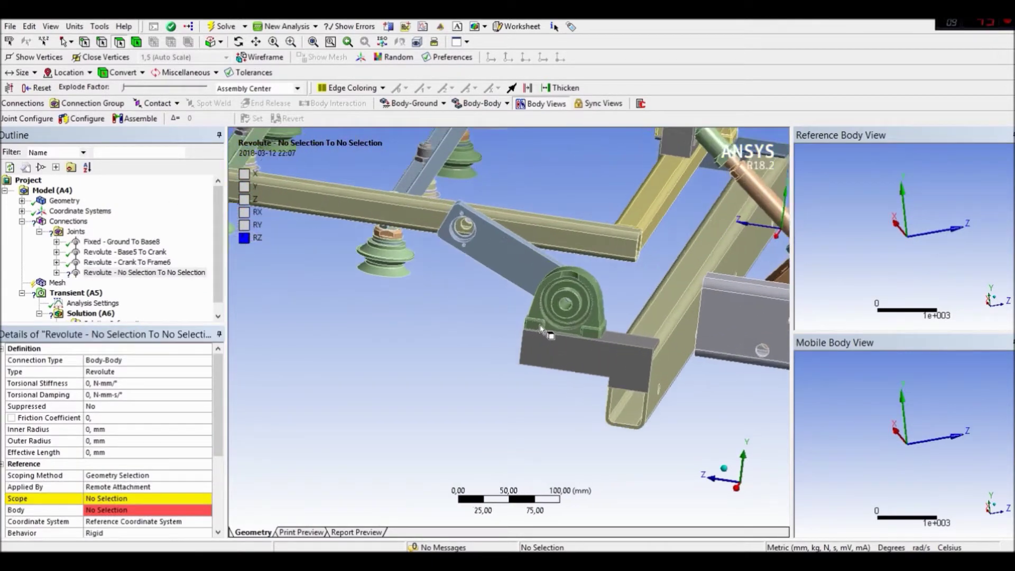
{"action": "scroll", "coordinate": [431, 246], "scroll_direction": "up", "scroll_amount": 3}
{"action": "left_click", "coordinate": [489, 275]}
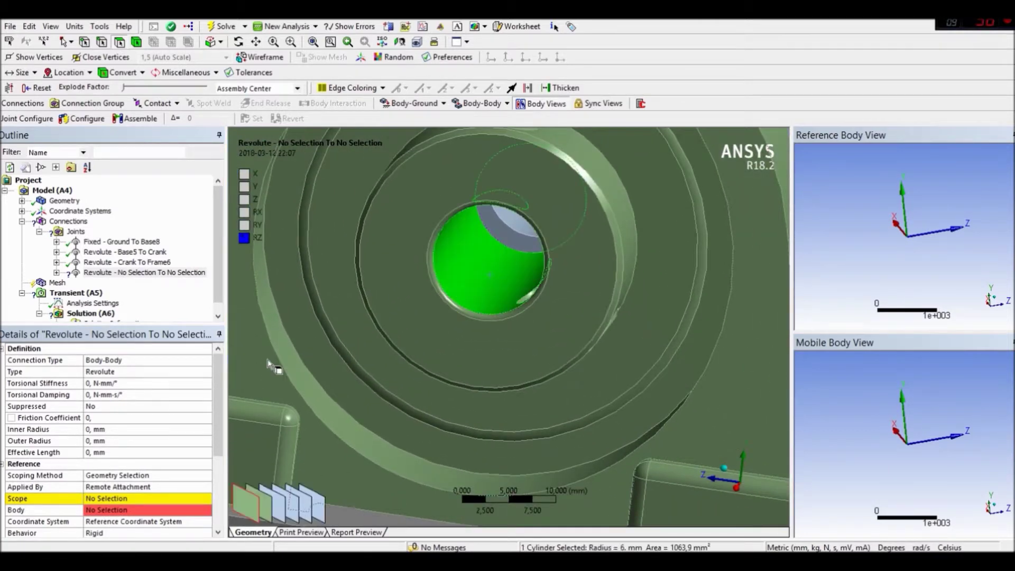
{"action": "left_click", "coordinate": [116, 499]}
{"action": "left_click", "coordinate": [116, 499]}
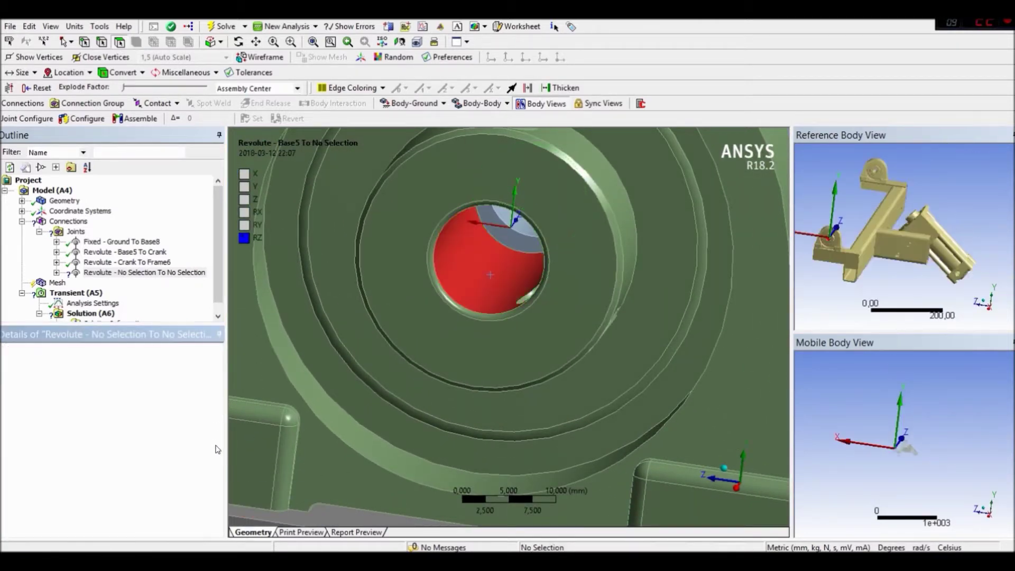
Step: Scope that joint's mobile side to the lower hole of the second crank, visible through the green bearing
{"action": "left_click_drag", "start_coordinate": [218, 430], "coordinate": [217, 461]}
{"action": "left_click", "coordinate": [164, 464]}
{"action": "left_click", "coordinate": [517, 221]}
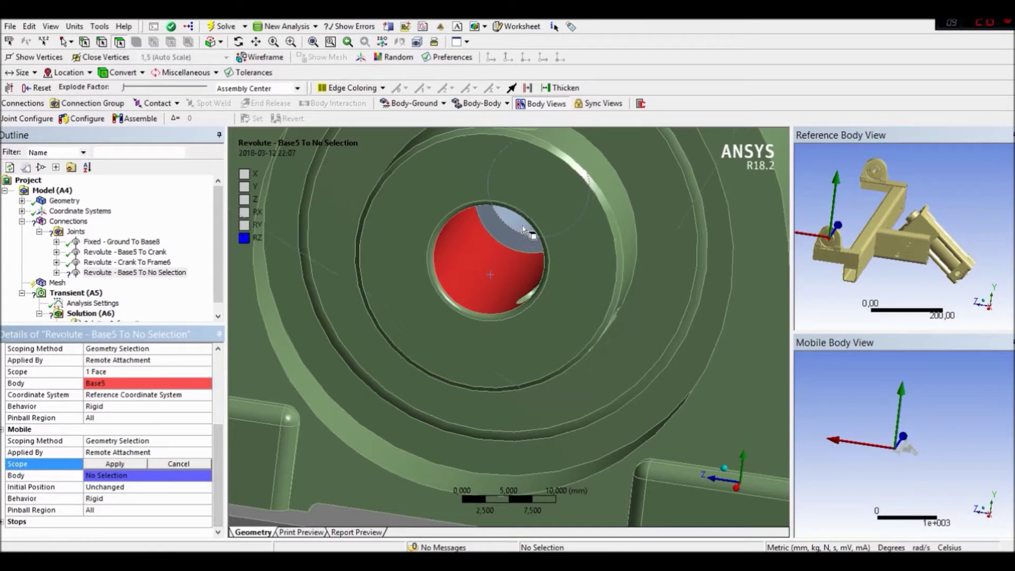
{"action": "left_click", "coordinate": [115, 464]}
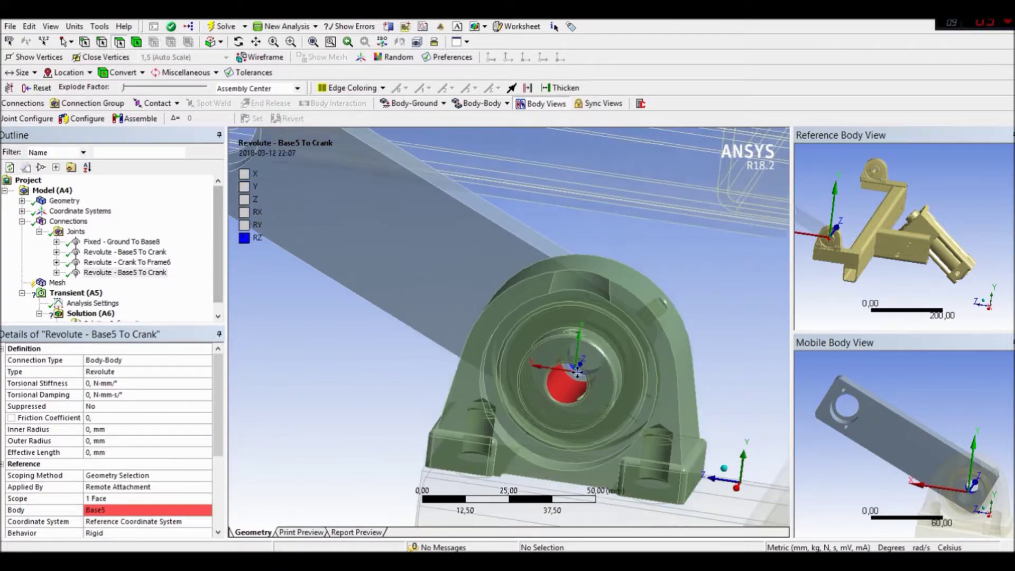
Step: Add a body-body revolute joint and scope its reference side to the large hole at the second crank's upper end
{"action": "left_click", "coordinate": [459, 104]}
{"action": "left_click", "coordinate": [489, 139]}
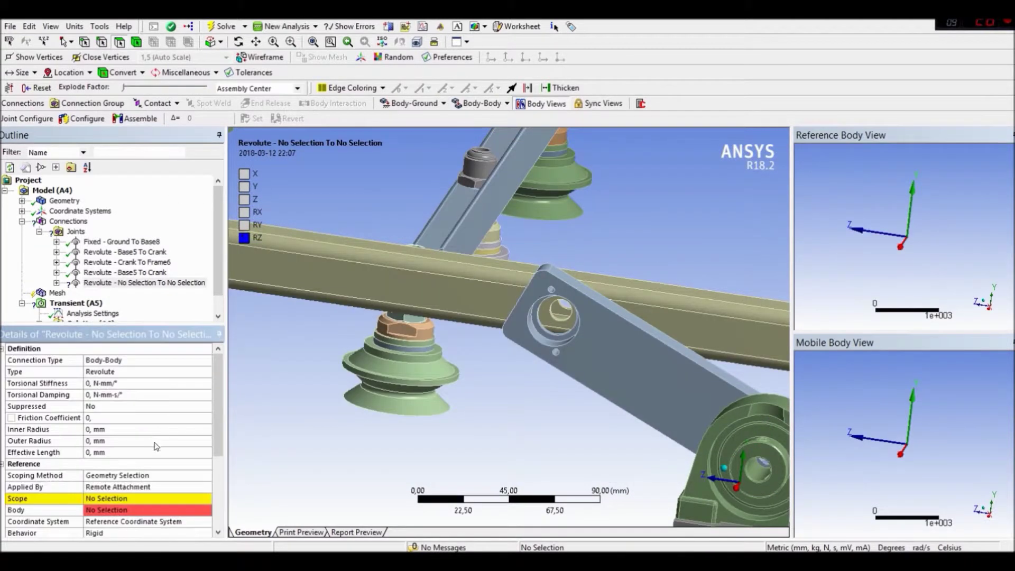
{"action": "left_click", "coordinate": [136, 500]}
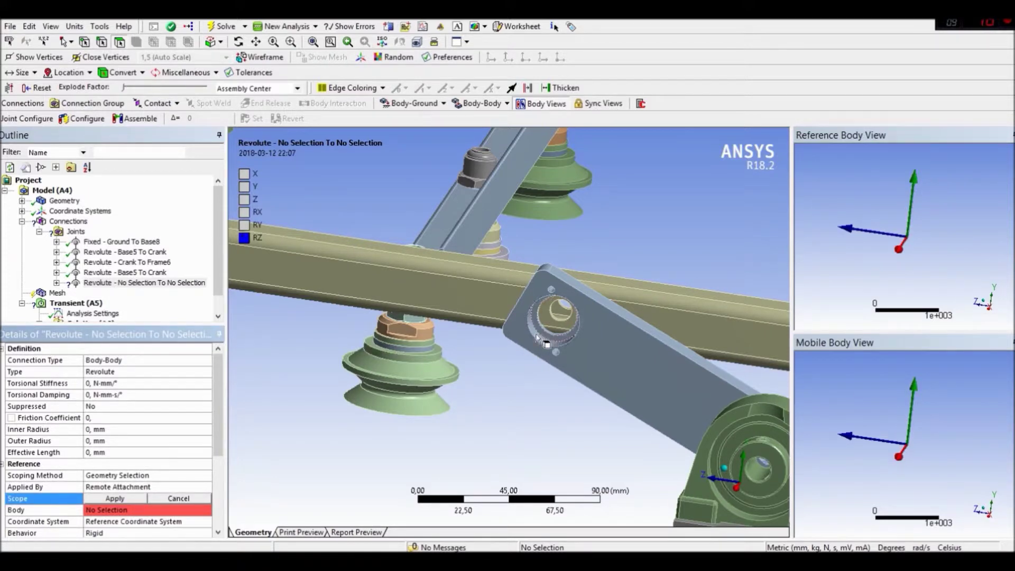
{"action": "left_click", "coordinate": [555, 313]}
{"action": "left_click", "coordinate": [124, 501]}
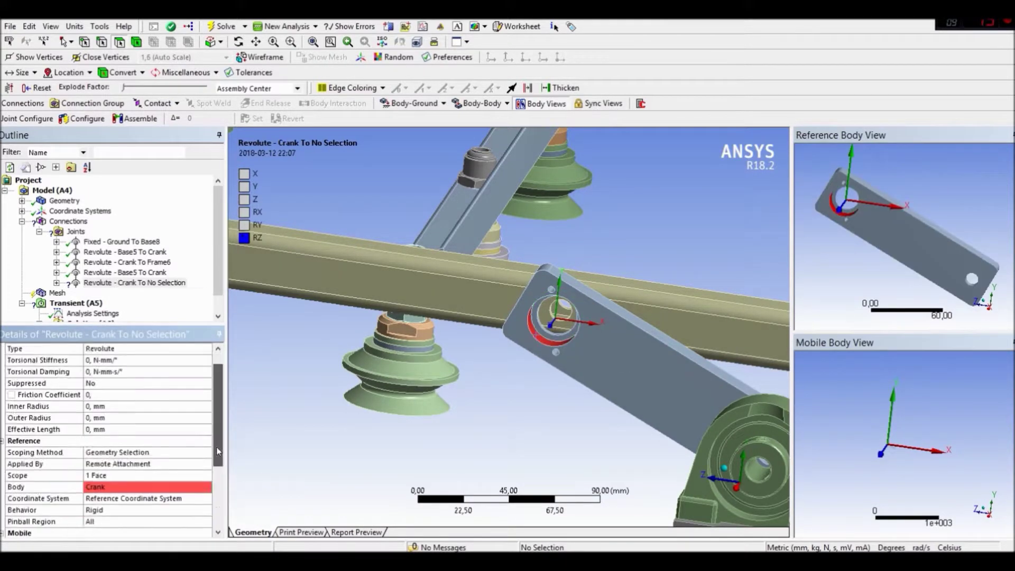
Step: Scope this joint's mobile side to the frame's small cylindrical hole face behind the second crank's upper hole
{"action": "scroll", "coordinate": [549, 323], "scroll_direction": "up", "scroll_amount": 5}
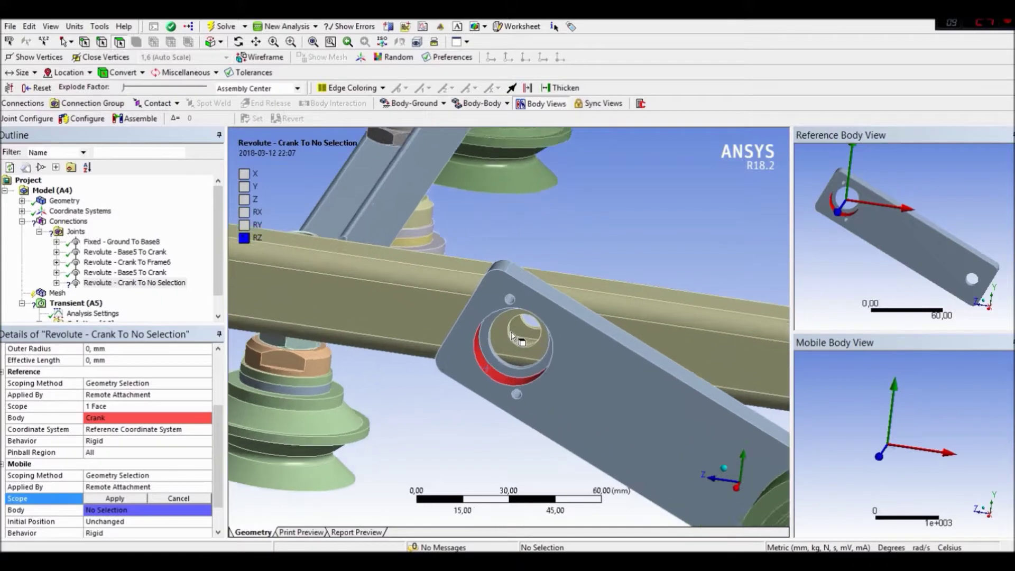
{"action": "left_click", "coordinate": [516, 351]}
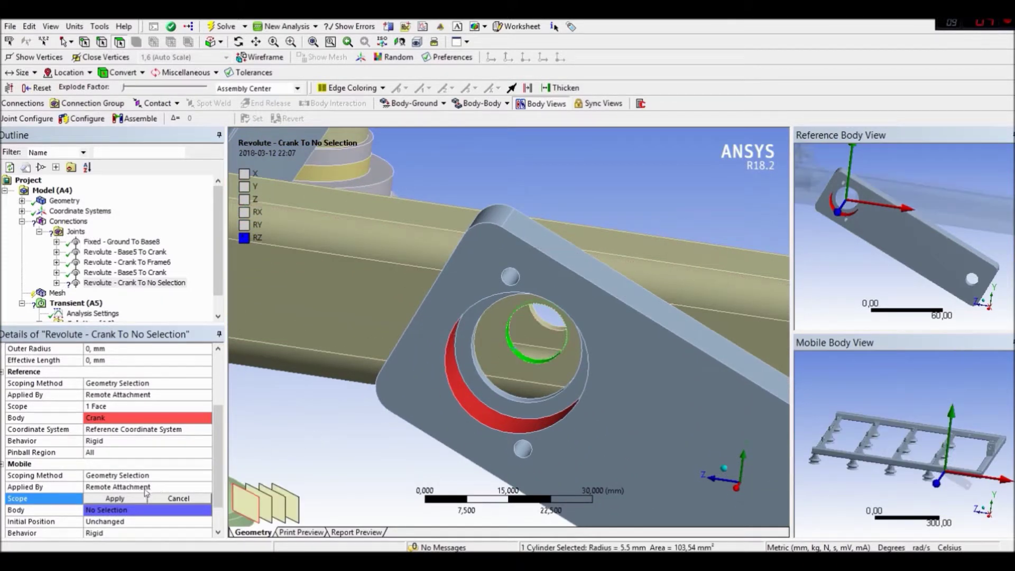
{"action": "left_click", "coordinate": [115, 498]}
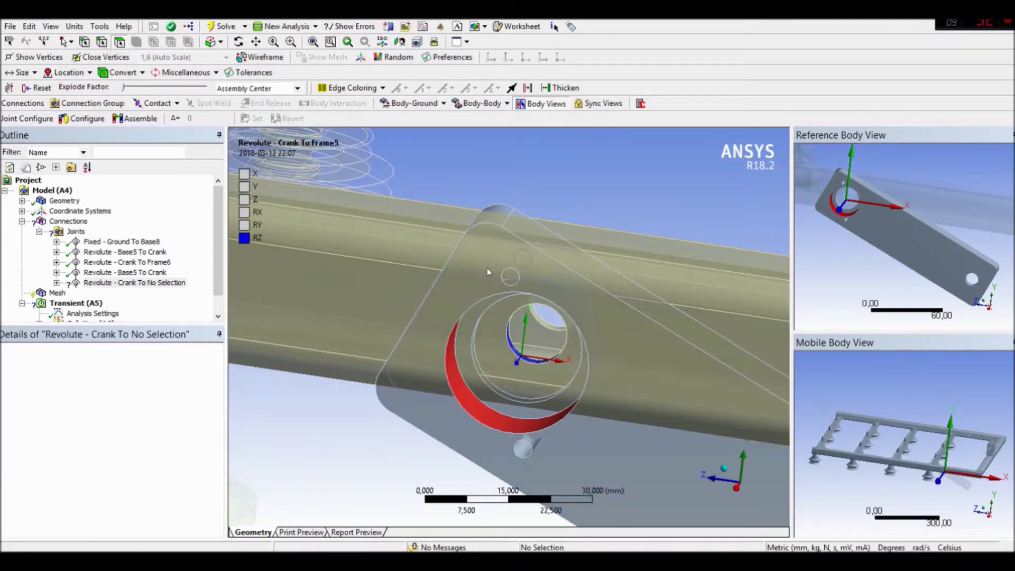
Step: Add a body-body revolute joint with the bore of the green rod-end eye, between the grey bracket plates, as reference scope
{"action": "scroll", "coordinate": [486, 267], "scroll_direction": "down", "scroll_amount": 5}
{"action": "scroll", "coordinate": [424, 266], "scroll_direction": "down", "scroll_amount": 4}
{"action": "mouse_move", "coordinate": [577, 256]}
{"action": "middle_mouse_down"}
{"action": "mouse_move", "coordinate": [606, 244]}
{"action": "mouse_move", "coordinate": [521, 259]}
{"action": "mouse_move", "coordinate": [576, 259]}
{"action": "middle_mouse_up"}
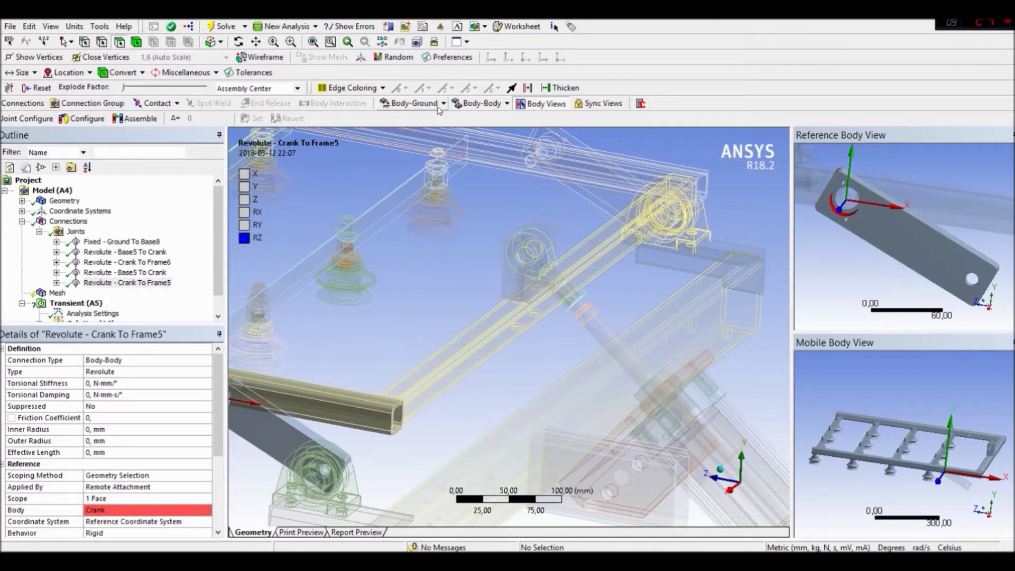
{"action": "left_click", "coordinate": [465, 103]}
{"action": "left_click", "coordinate": [475, 129]}
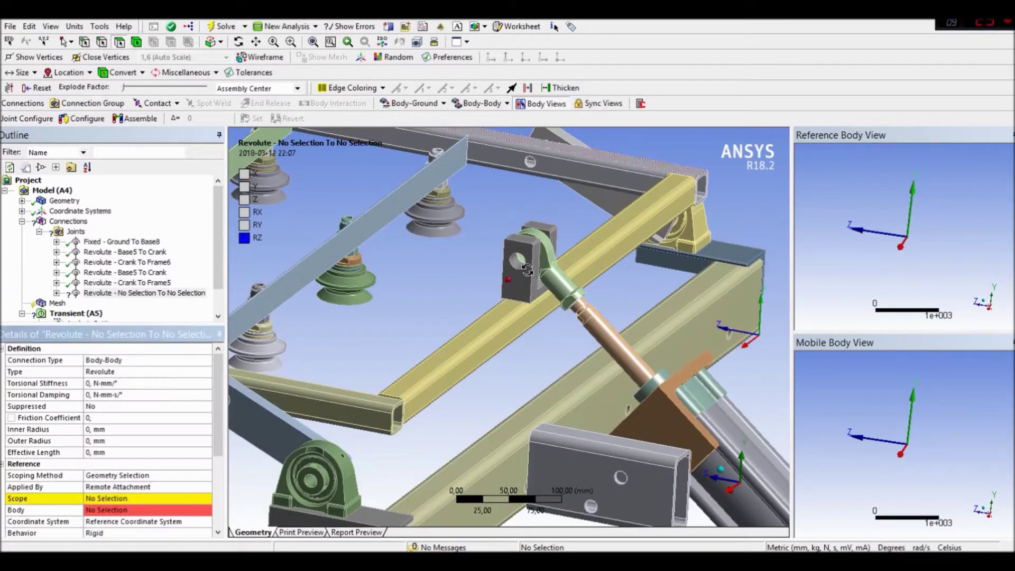
{"action": "middle_click_drag", "start_coordinate": [527, 270], "coordinate": [470, 292]}
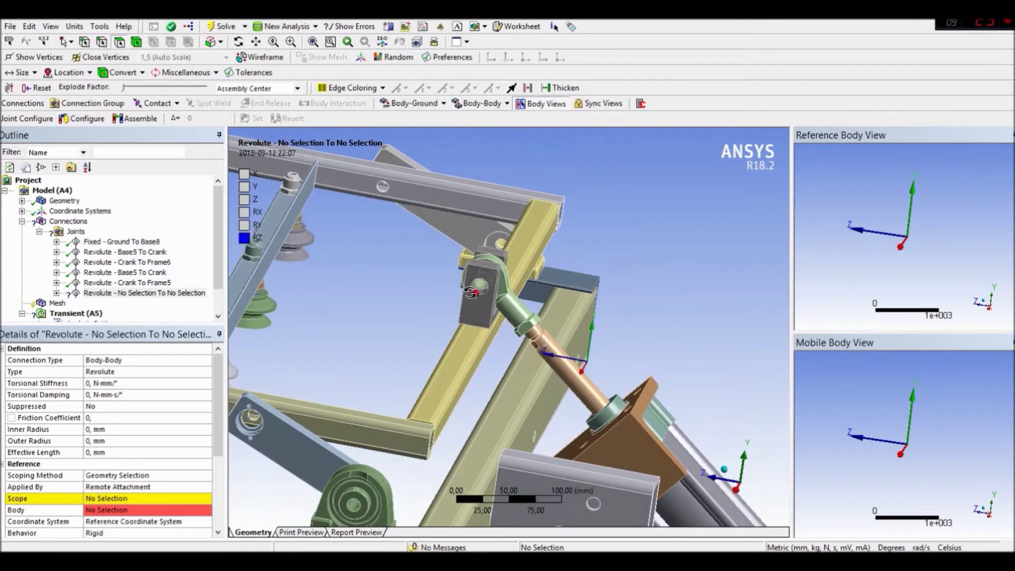
{"action": "scroll", "coordinate": [472, 294], "scroll_direction": "up", "scroll_amount": 5}
{"action": "left_click", "coordinate": [509, 295]}
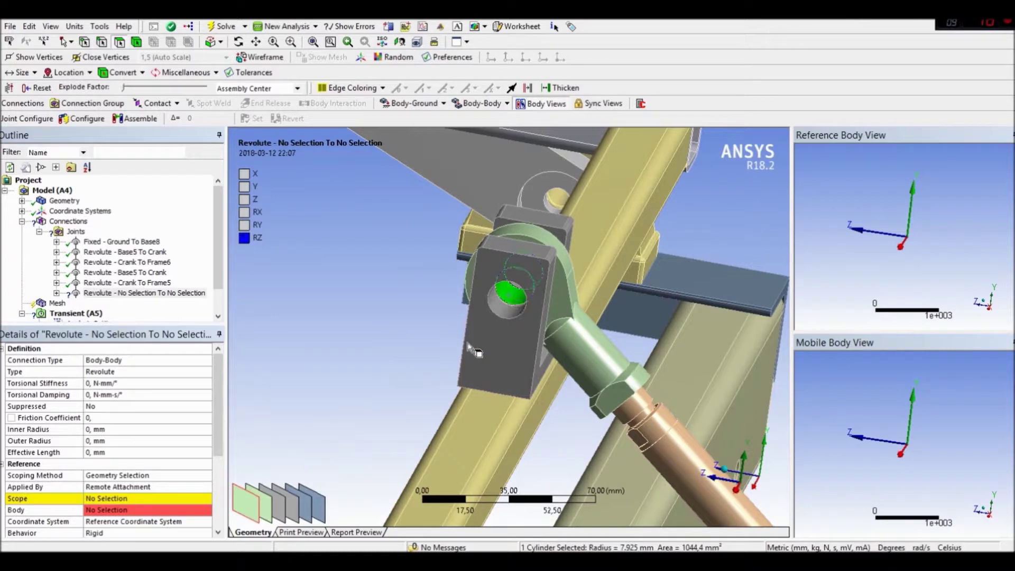
{"action": "left_click", "coordinate": [129, 499]}
{"action": "left_click", "coordinate": [130, 498]}
Step: Scope the rod joint's mobile side to the hole in the grey frame bracket around the rod end
{"action": "scroll", "coordinate": [218, 439], "scroll_direction": "down", "scroll_amount": 1}
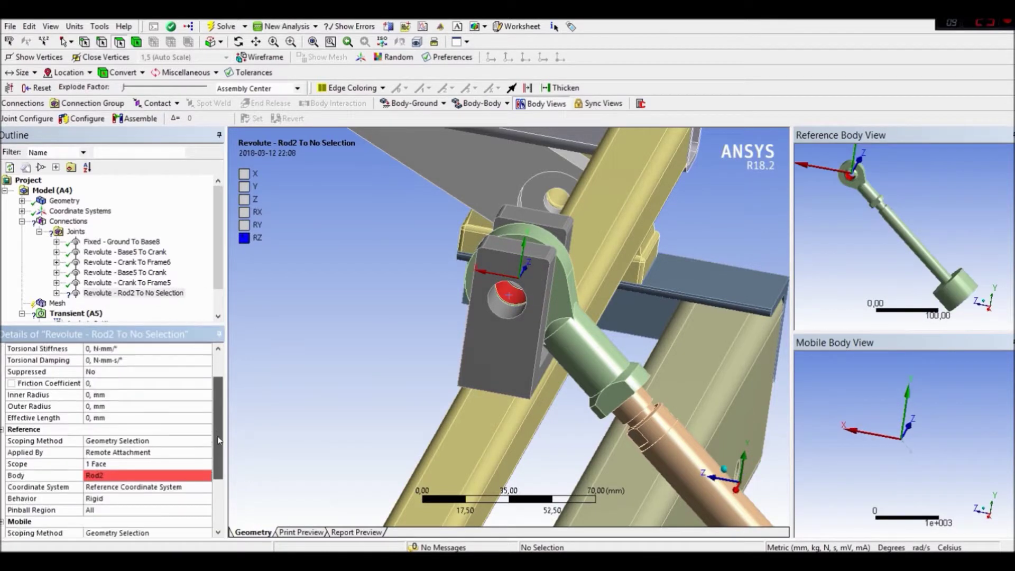
{"action": "scroll", "coordinate": [218, 440], "scroll_direction": "down", "scroll_amount": 2}
{"action": "left_click", "coordinate": [129, 487]}
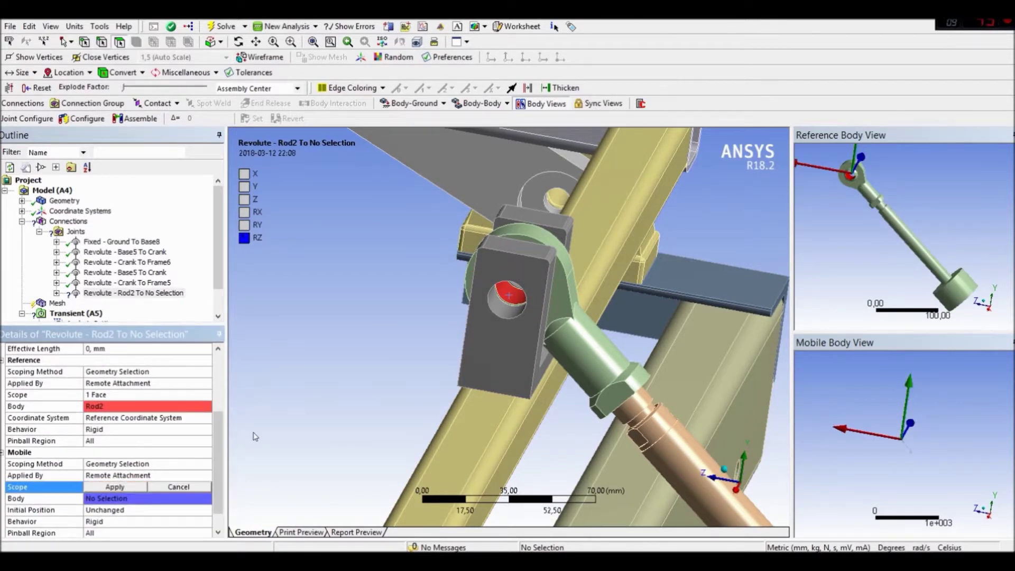
{"action": "left_click", "coordinate": [504, 301]}
{"action": "left_click", "coordinate": [114, 486]}
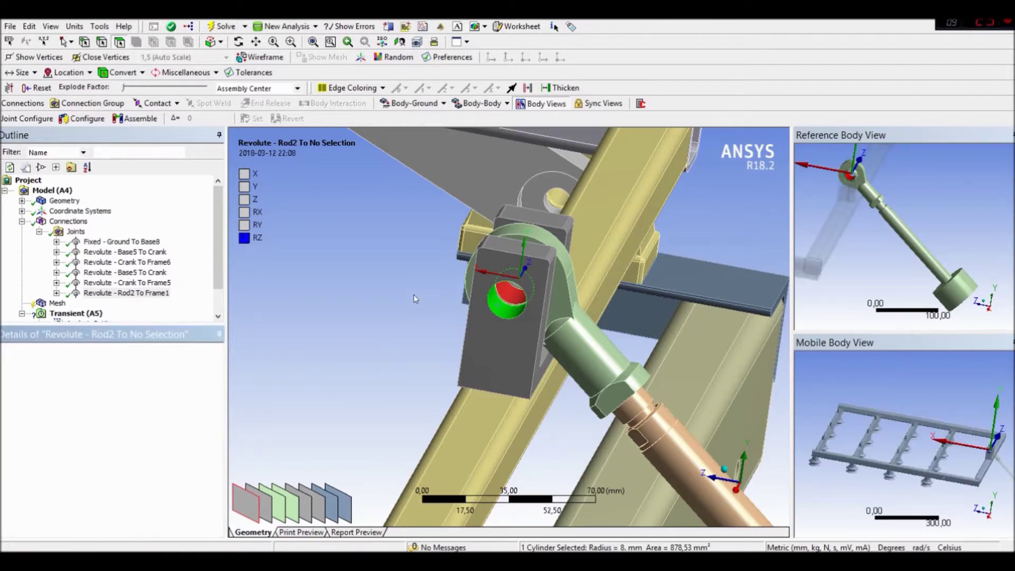
Step: Add a body-ground translational joint under Connections for the cylinder's piston rod
{"action": "scroll", "coordinate": [427, 280], "scroll_direction": "down", "scroll_amount": 6}
{"action": "middle_click_drag", "start_coordinate": [570, 263], "coordinate": [569, 258], "text": "ctrl"}
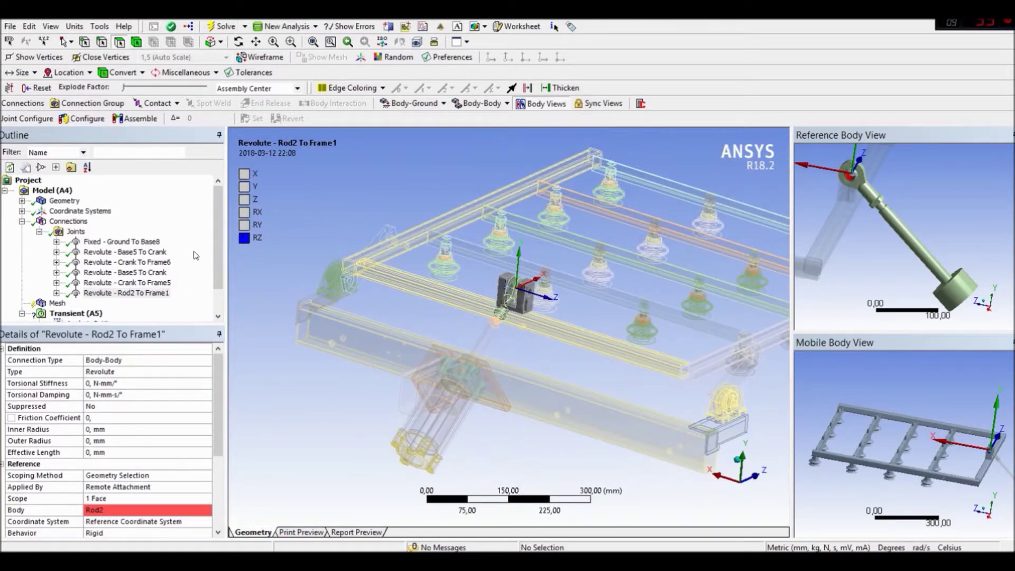
{"action": "left_click", "coordinate": [66, 221]}
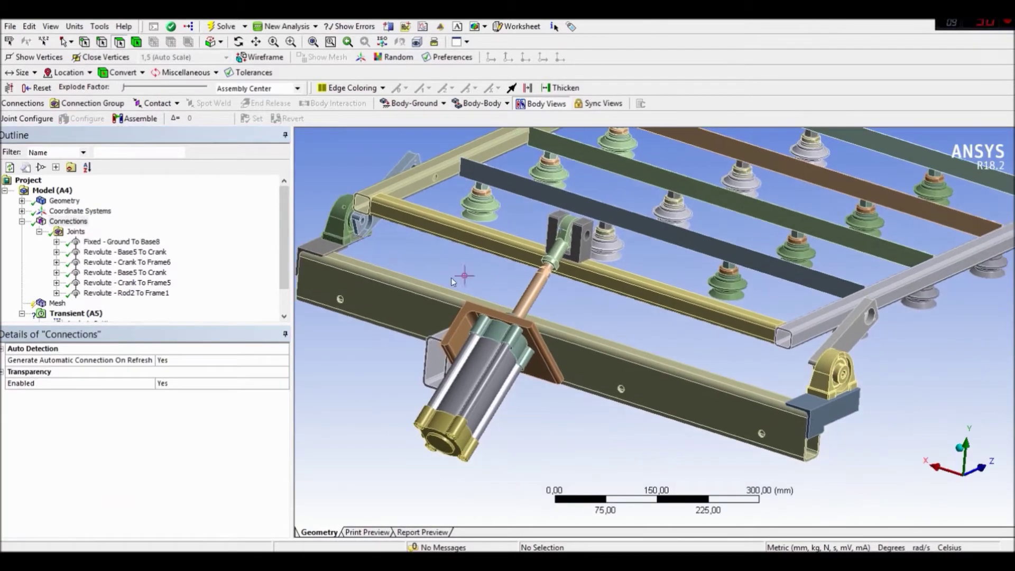
{"action": "middle_click_drag", "start_coordinate": [515, 288], "coordinate": [481, 297]}
{"action": "middle_click_drag", "start_coordinate": [481, 297], "coordinate": [540, 270], "text": "ctrl"}
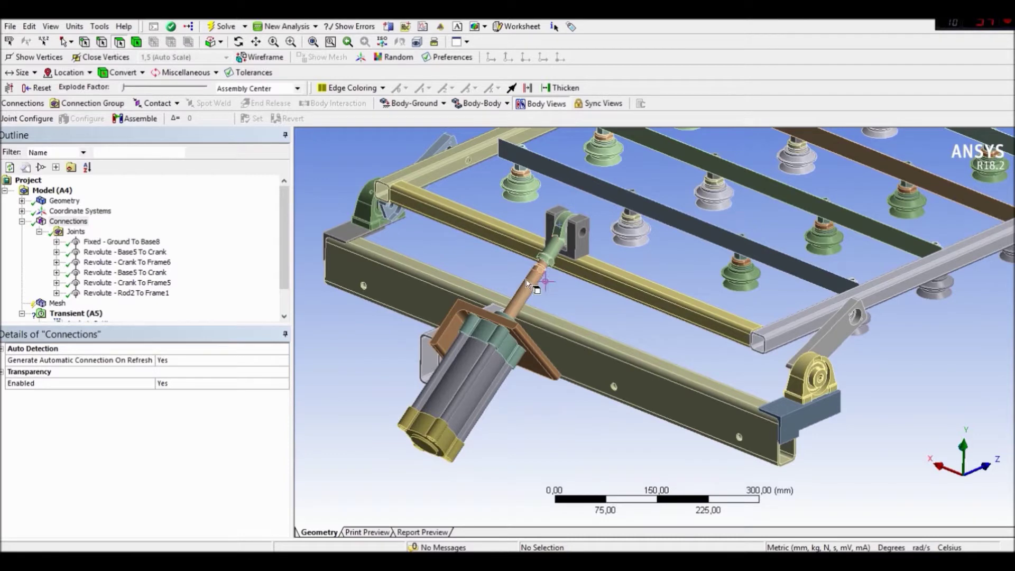
{"action": "middle_click_drag", "start_coordinate": [446, 428], "coordinate": [483, 385]}
{"action": "scroll", "coordinate": [482, 386], "scroll_direction": "down", "scroll_amount": 2}
{"action": "middle_click_drag", "start_coordinate": [442, 268], "coordinate": [414, 298], "text": "ctrl"}
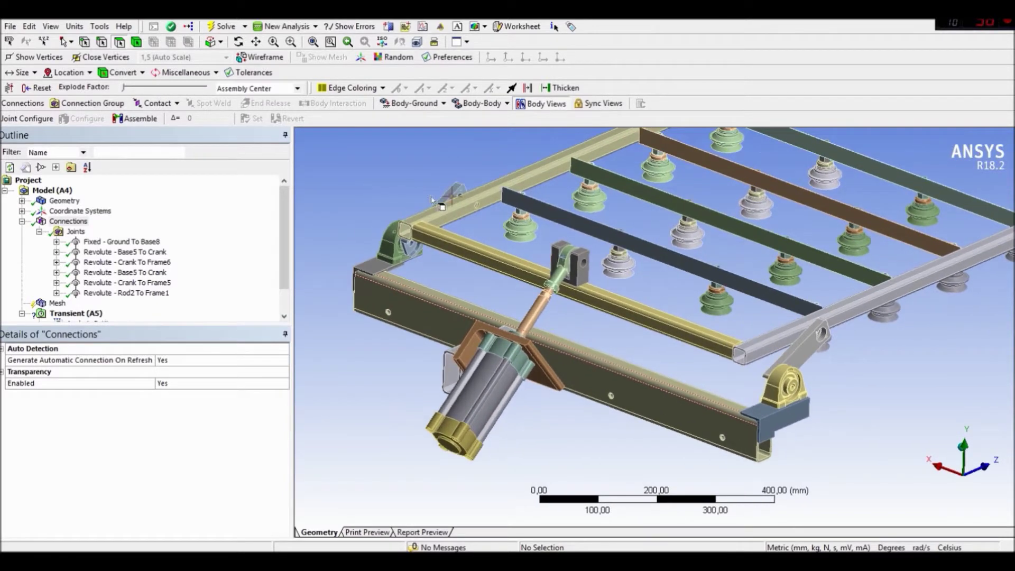
{"action": "left_click", "coordinate": [415, 103]}
{"action": "left_click", "coordinate": [414, 157]}
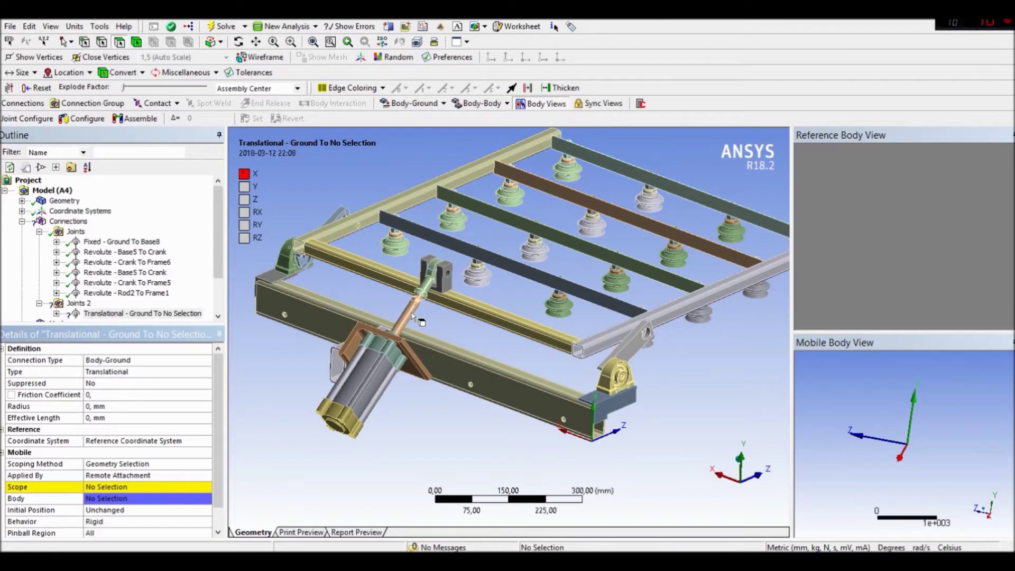
Step: Scope the translational joint's mobile side to the cylindrical face of the copper-coloured piston rod
{"action": "left_click", "coordinate": [413, 316]}
{"action": "left_click", "coordinate": [149, 487]}
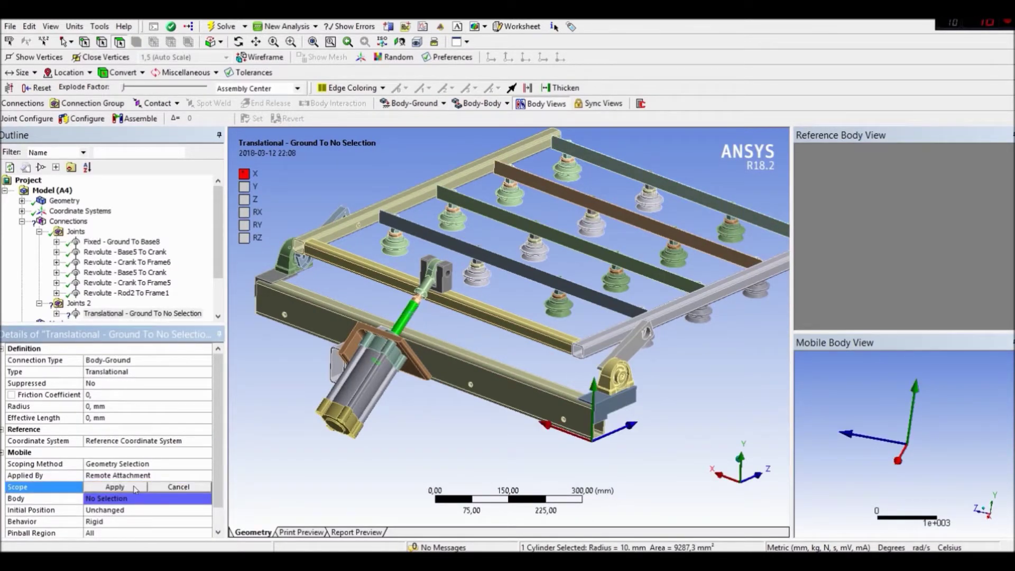
{"action": "left_click", "coordinate": [113, 487]}
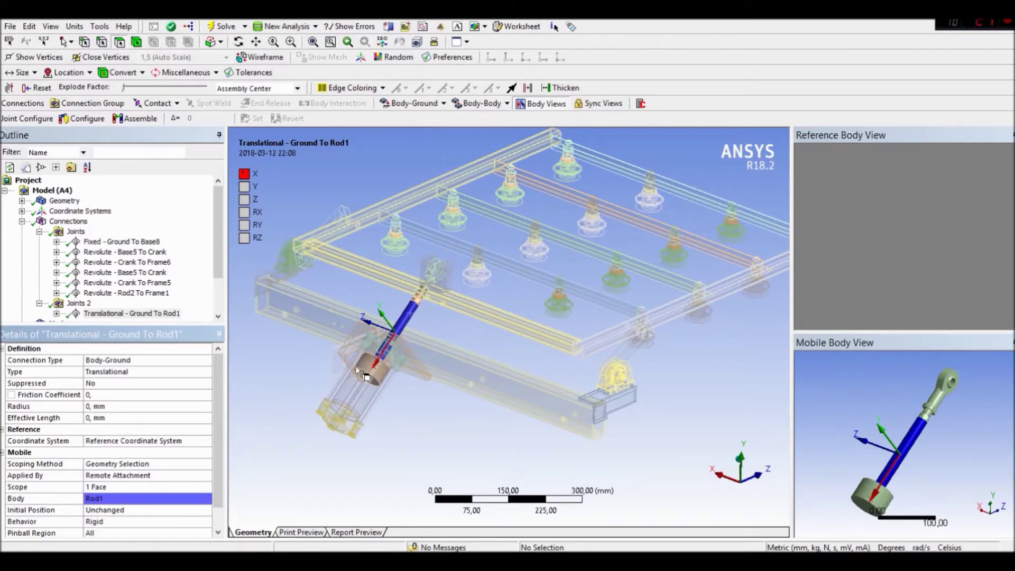
Step: Insert a joint load in the Transient analysis and assign it to the Translational - Ground To Rod1 joint
{"action": "middle_click_drag", "start_coordinate": [428, 291], "coordinate": [537, 238], "text": "ctrl"}
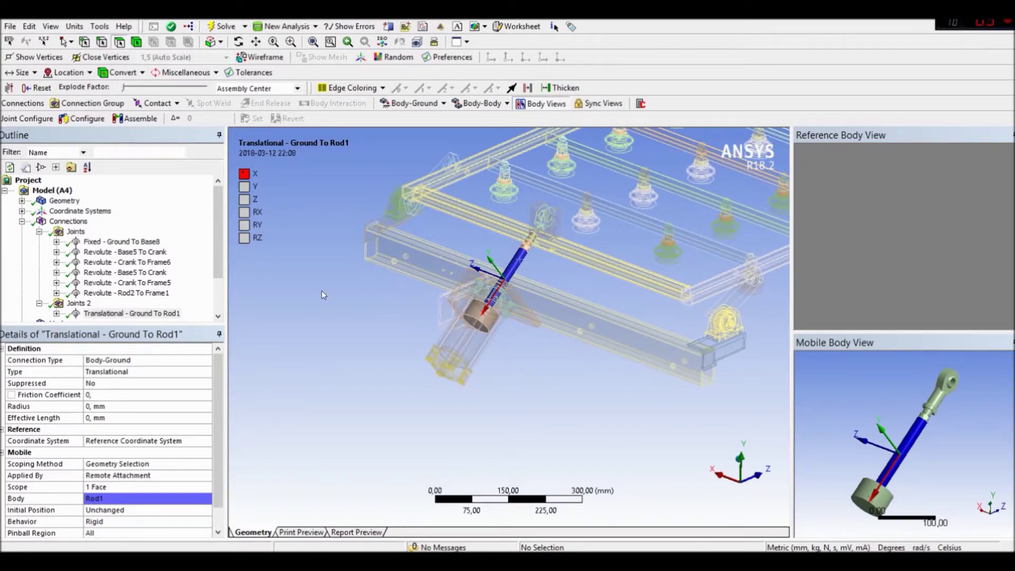
{"action": "left_click_drag", "start_coordinate": [217, 245], "coordinate": [217, 290]}
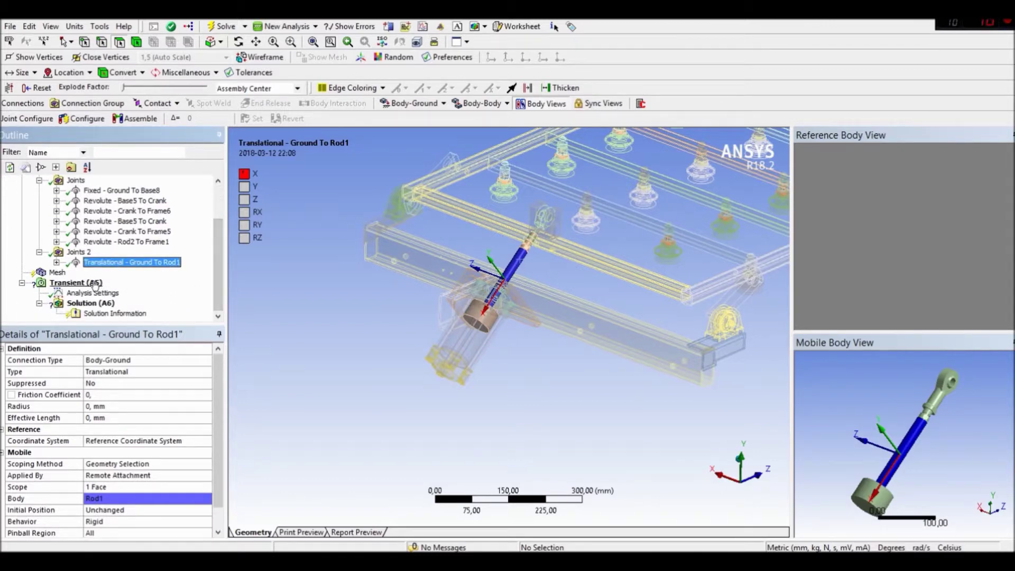
{"action": "middle_click_drag", "start_coordinate": [444, 298], "coordinate": [509, 277]}
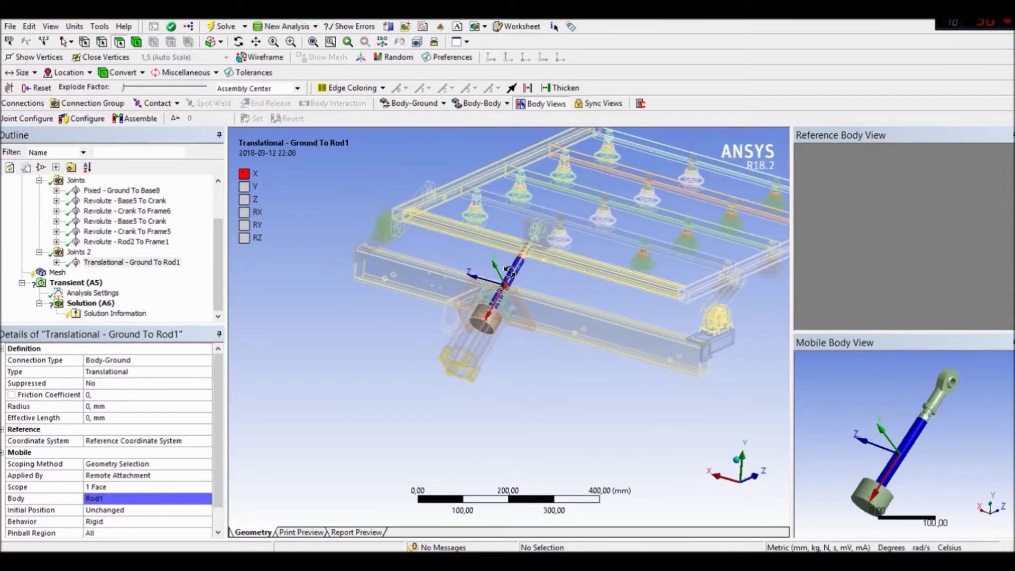
{"action": "left_click", "coordinate": [69, 283]}
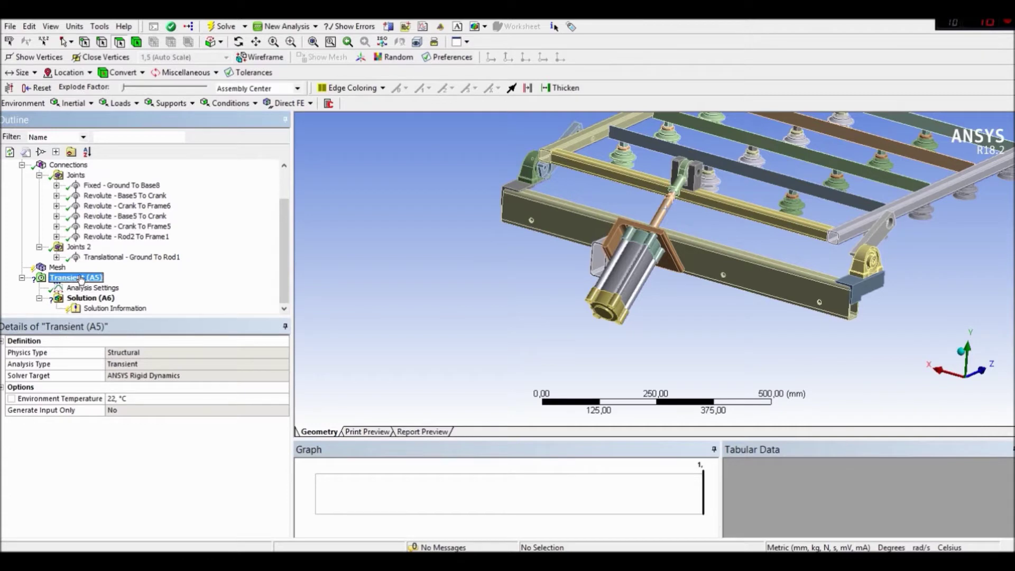
{"action": "right_click", "coordinate": [85, 279]}
{"action": "mouse_move", "coordinate": [159, 284]}
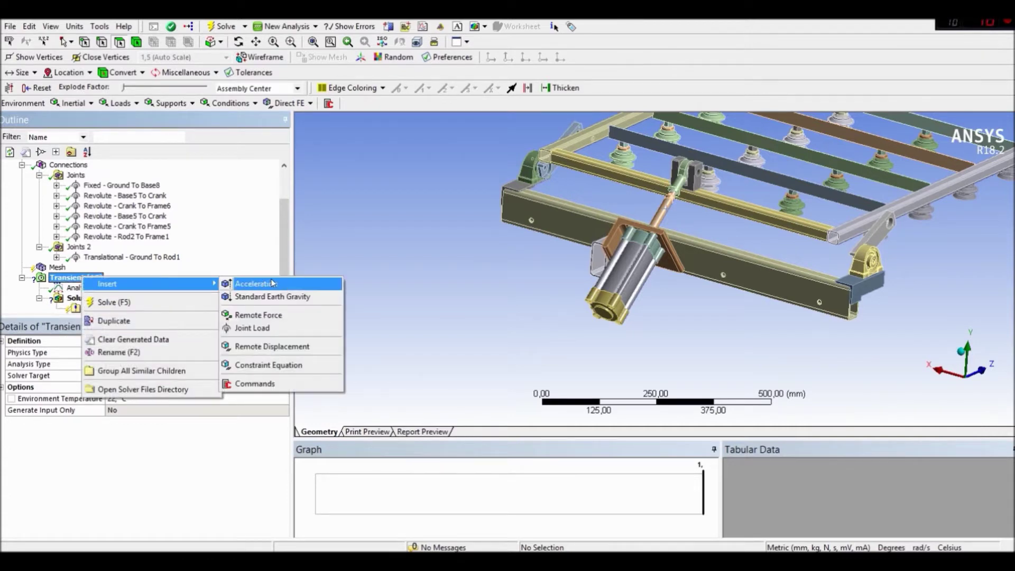
{"action": "left_click", "coordinate": [259, 328]}
{"action": "left_click", "coordinate": [264, 351]}
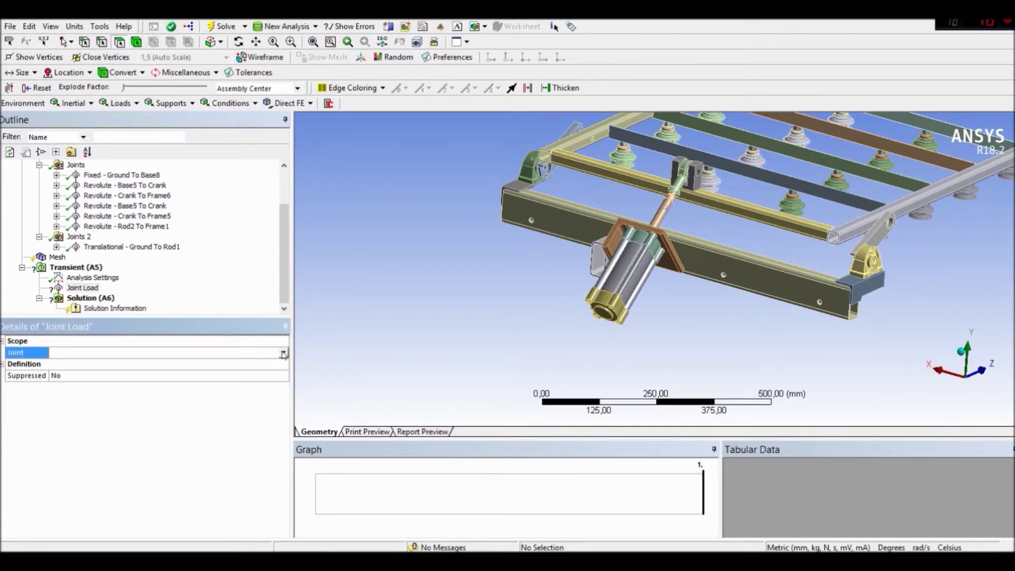
{"action": "left_click", "coordinate": [283, 353]}
{"action": "left_click", "coordinate": [163, 404]}
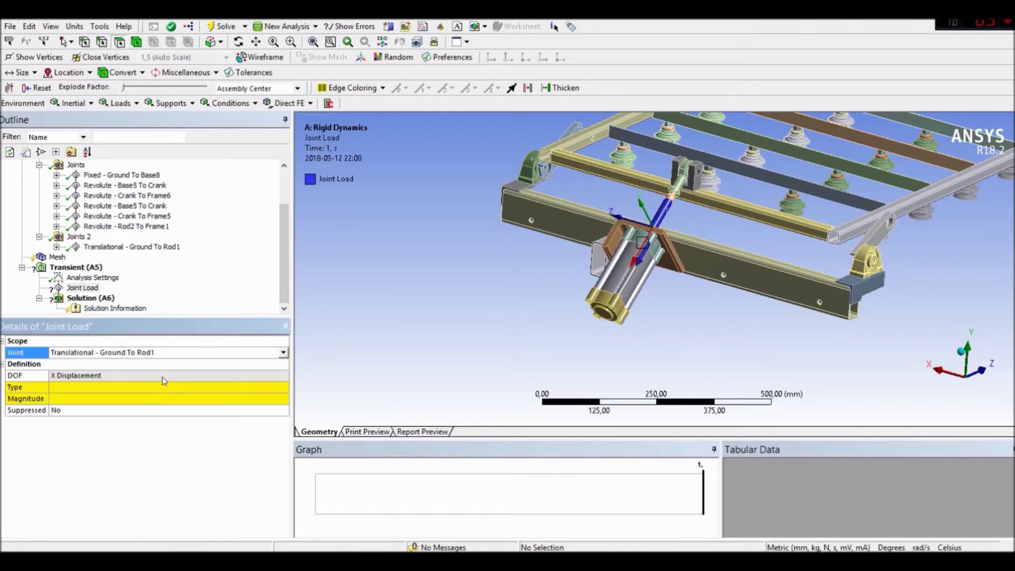
Step: Define the joint load as a displacement with a magnitude of 80 mm
{"action": "left_click", "coordinate": [162, 390]}
{"action": "left_click", "coordinate": [177, 388]}
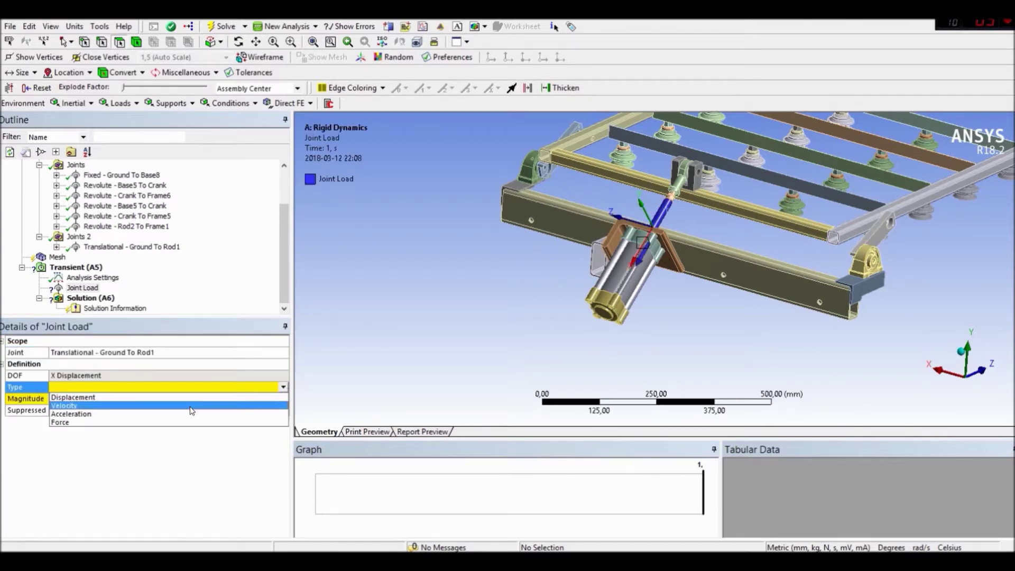
{"action": "left_click", "coordinate": [193, 401]}
{"action": "middle_click_drag", "start_coordinate": [587, 315], "coordinate": [570, 316]}
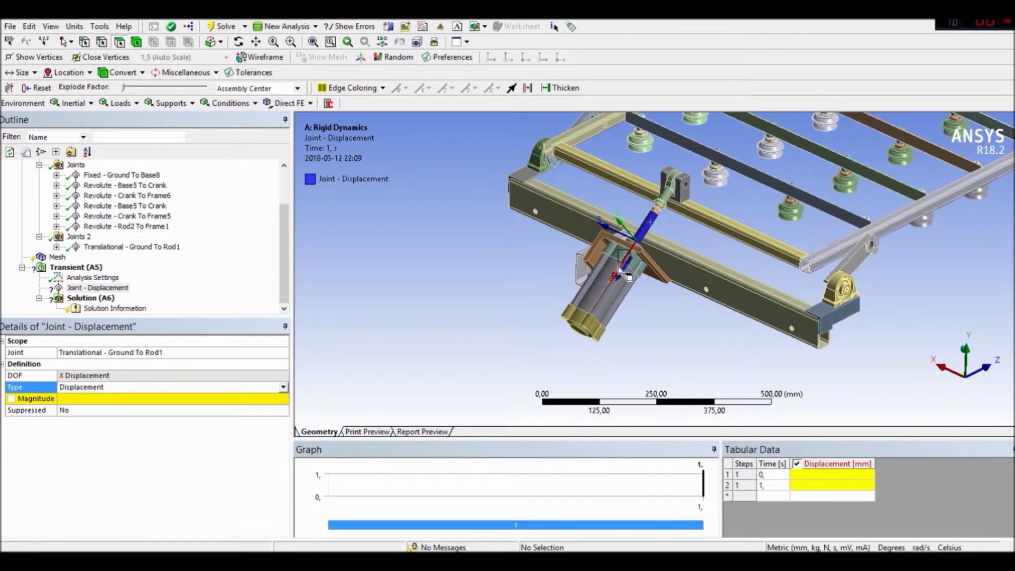
{"action": "middle_click_drag", "start_coordinate": [612, 273], "coordinate": [589, 269], "text": "ctrl"}
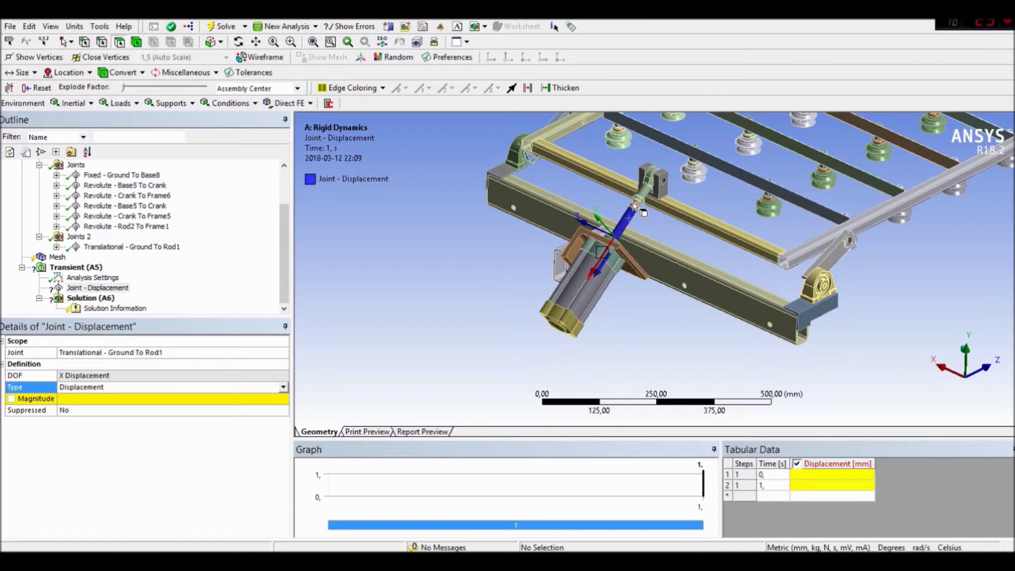
{"action": "left_click", "coordinate": [201, 398]}
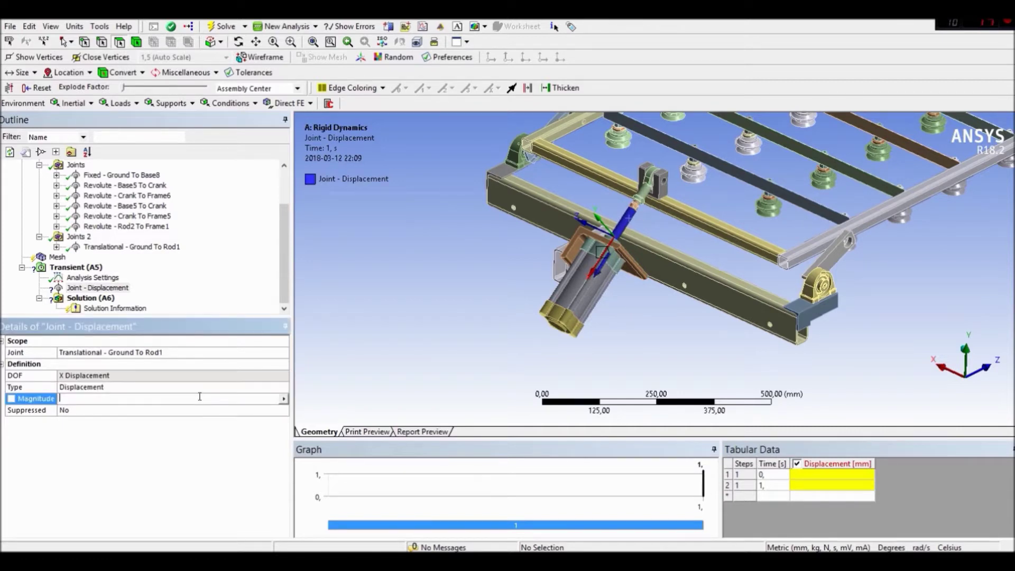
{"action": "type", "text": "80"}
{"action": "key", "text": "Return"}
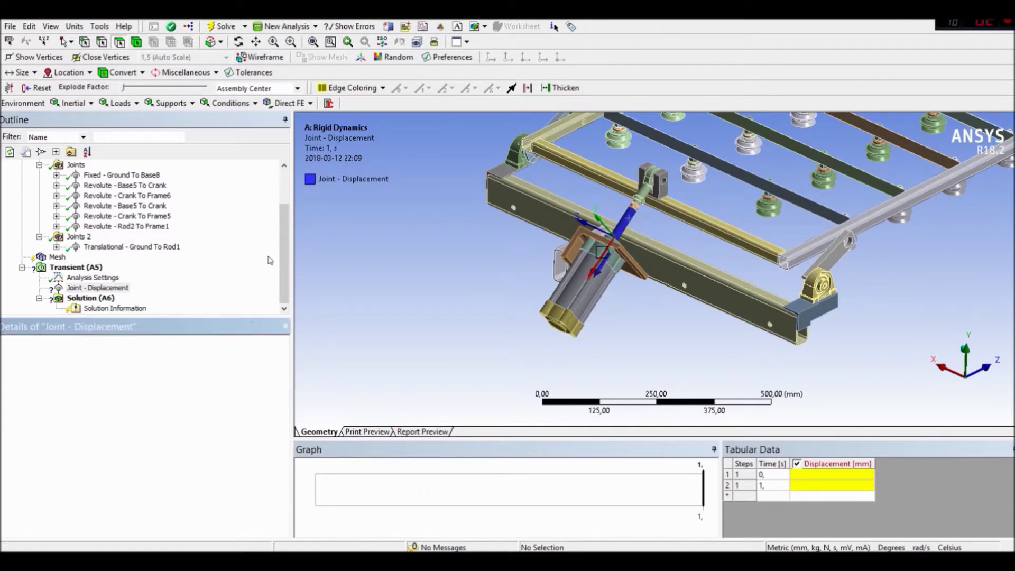
Step: Set the number of steps in the analysis settings to 80
{"action": "left_click", "coordinate": [93, 278]}
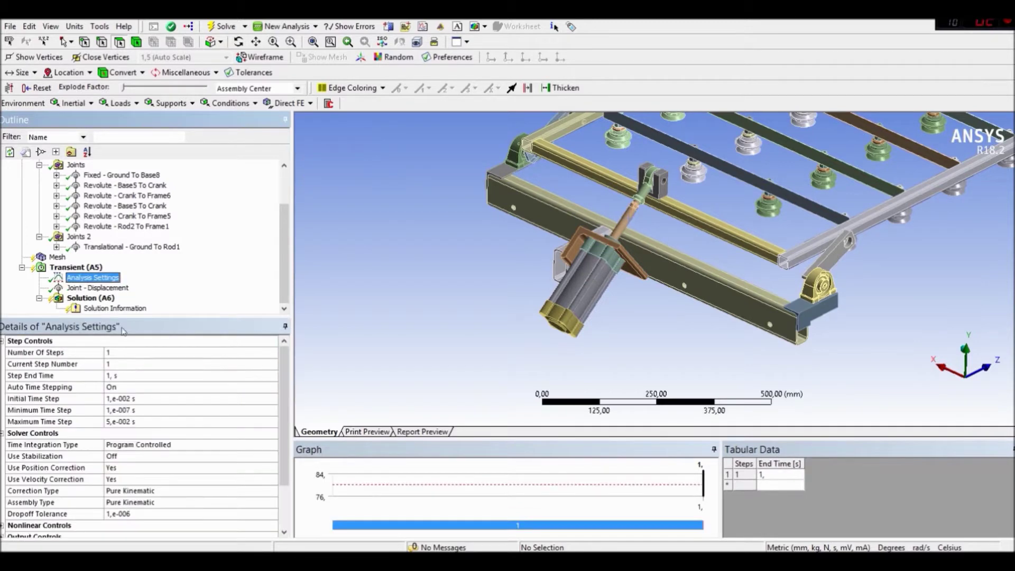
{"action": "left_click", "coordinate": [143, 352]}
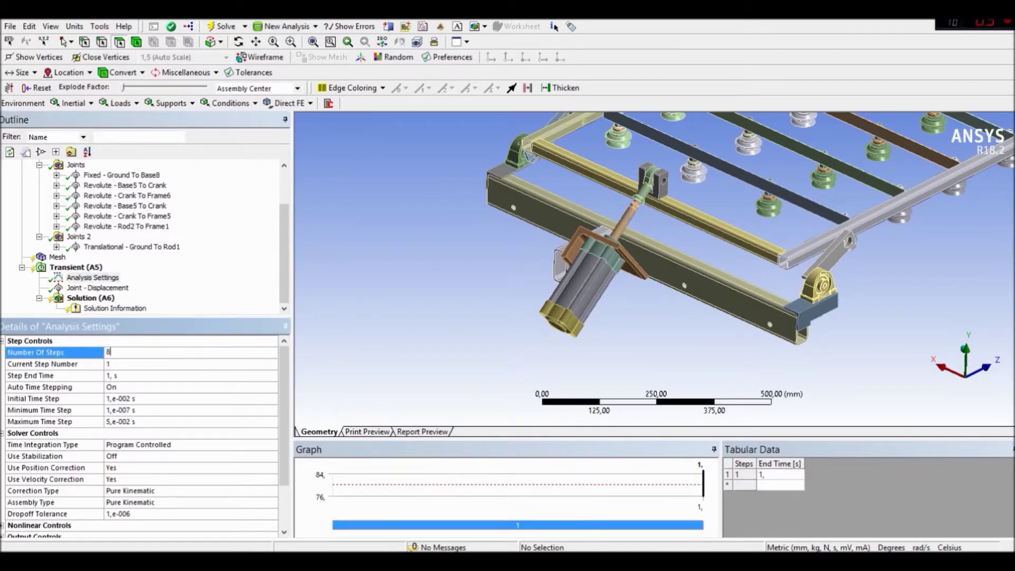
{"action": "key", "text": "Return"}
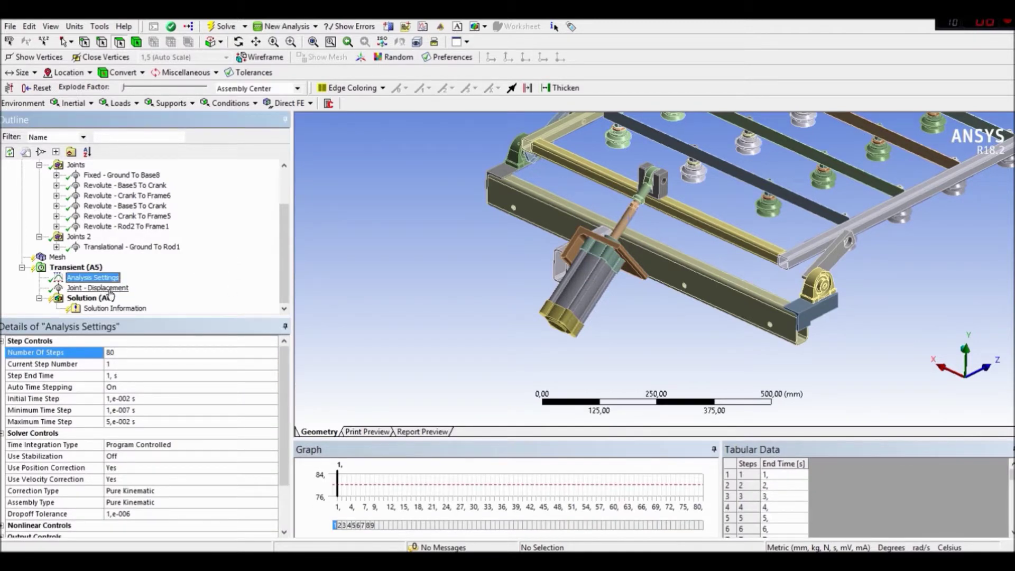
Step: In the joint displacement's tabular data, set the displacement to 0 mm at 0 s and 1 mm at 1 s
{"action": "left_click", "coordinate": [106, 289]}
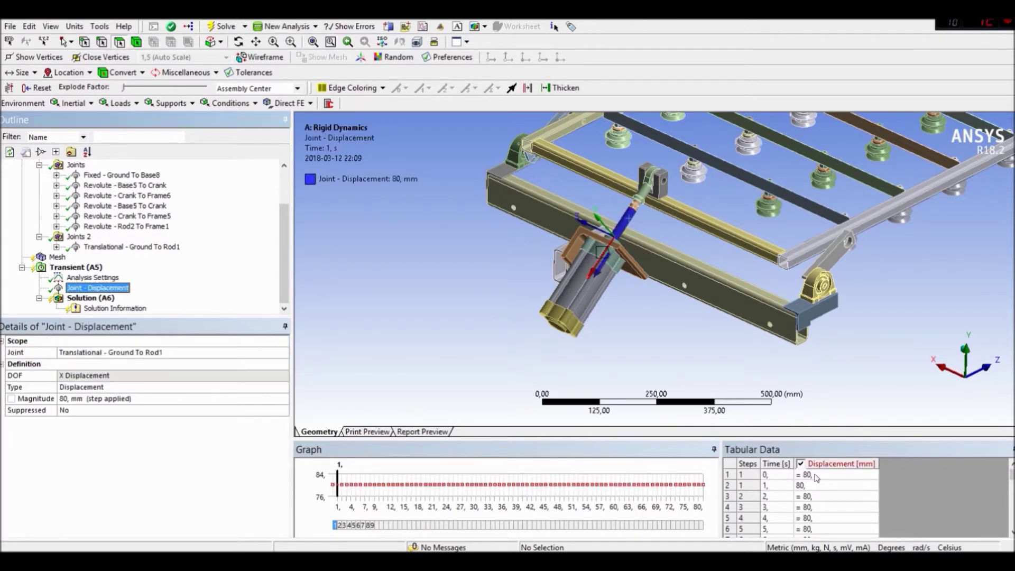
{"action": "left_click", "coordinate": [817, 476]}
{"action": "type", "text": "0"}
{"action": "left_click", "coordinate": [835, 486]}
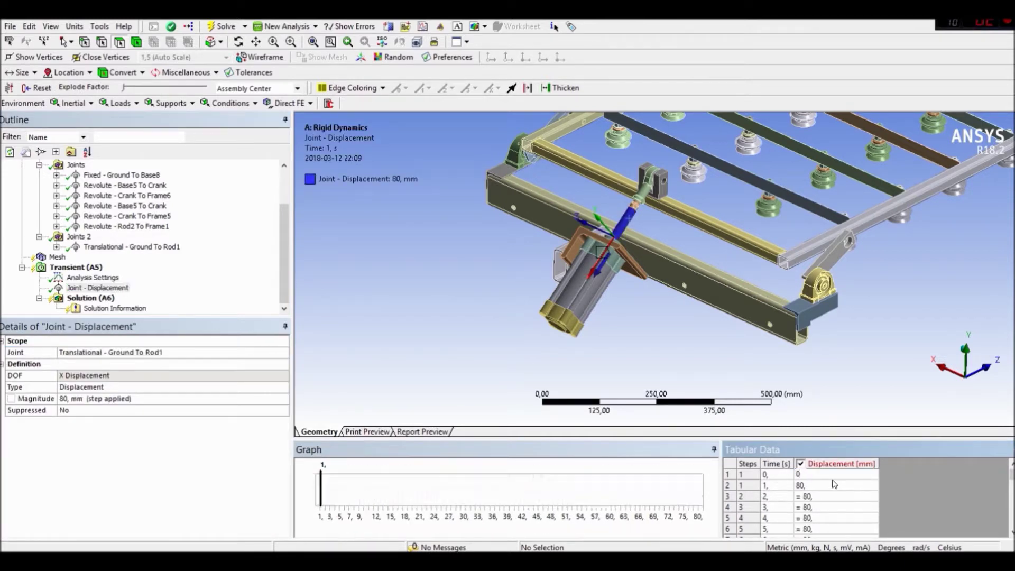
{"action": "type", "text": "1"}
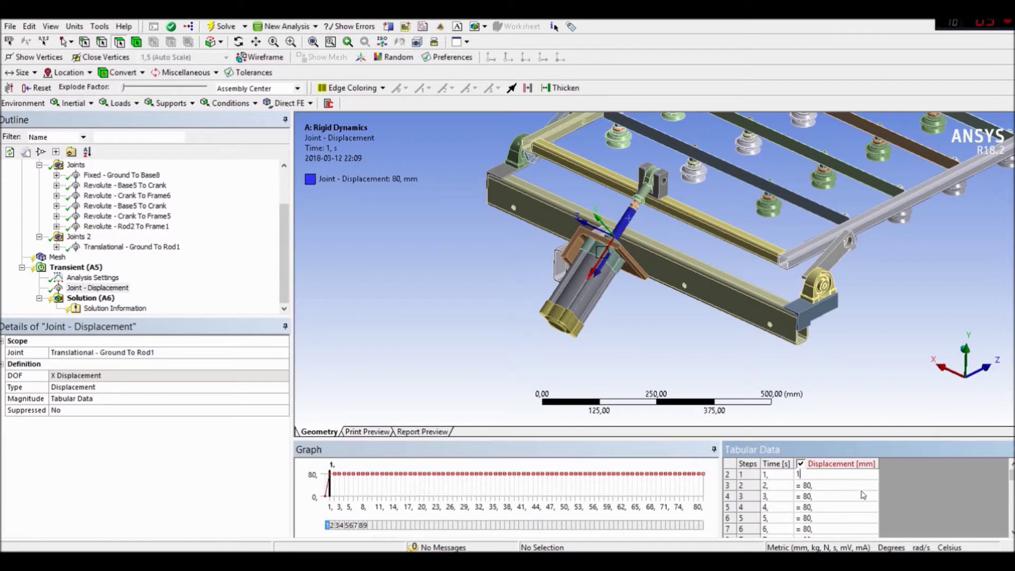
{"action": "key", "text": "Return"}
Step: Set the joint displacement to 80 mm at the final time point of 80 s in the tabular data
{"action": "scroll", "coordinate": [850, 487], "scroll_direction": "down", "scroll_amount": 8}
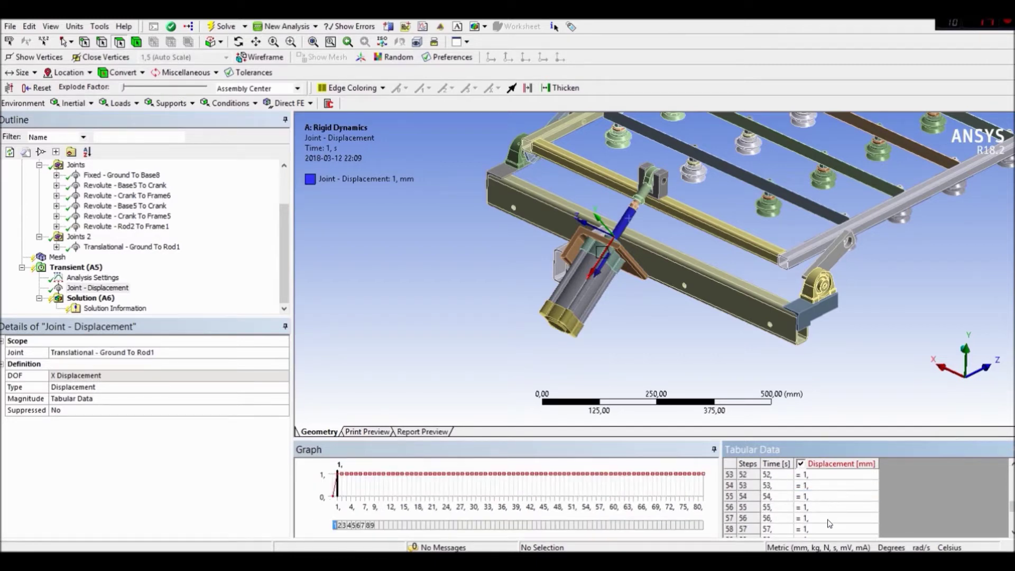
{"action": "scroll", "coordinate": [830, 520], "scroll_direction": "down", "scroll_amount": 17}
{"action": "left_click", "coordinate": [828, 522]}
{"action": "type", "text": "80"}
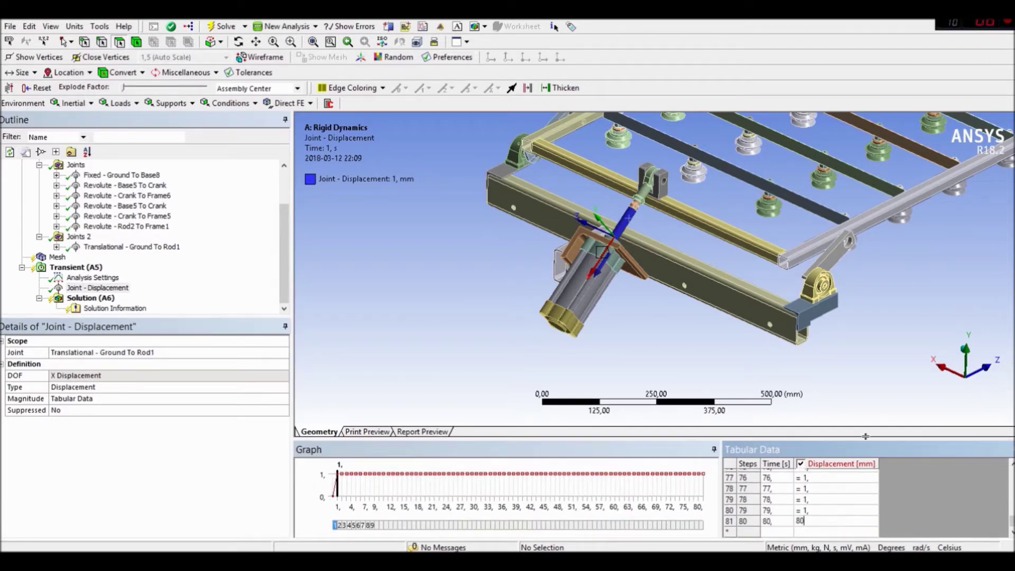
{"action": "key", "text": "Return"}
Step: Check the displacement values across the time steps in the joint load's tabular data
{"action": "scroll", "coordinate": [828, 505], "scroll_direction": "up", "scroll_amount": 20}
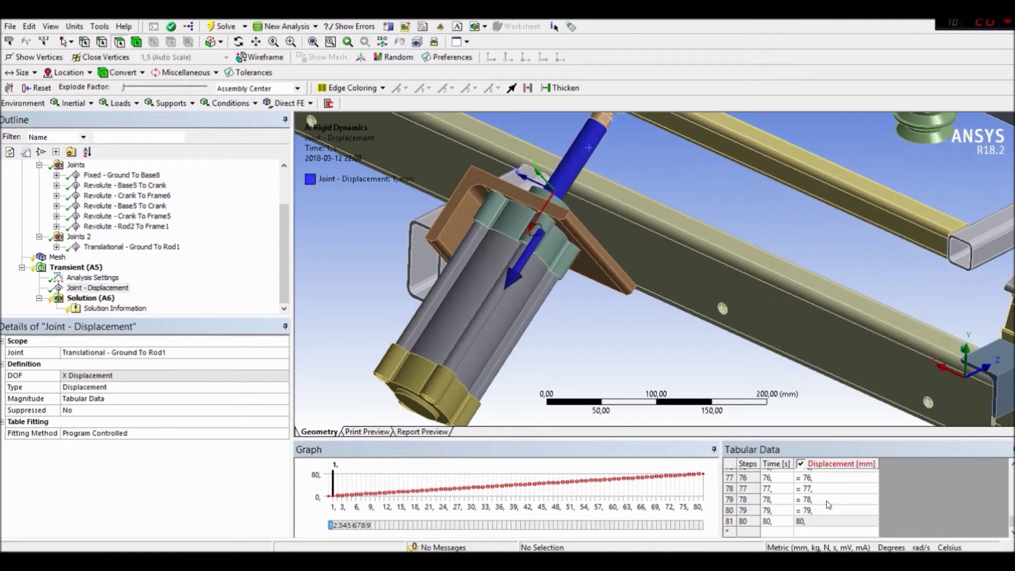
{"action": "scroll", "coordinate": [828, 505], "scroll_direction": "down", "scroll_amount": 5}
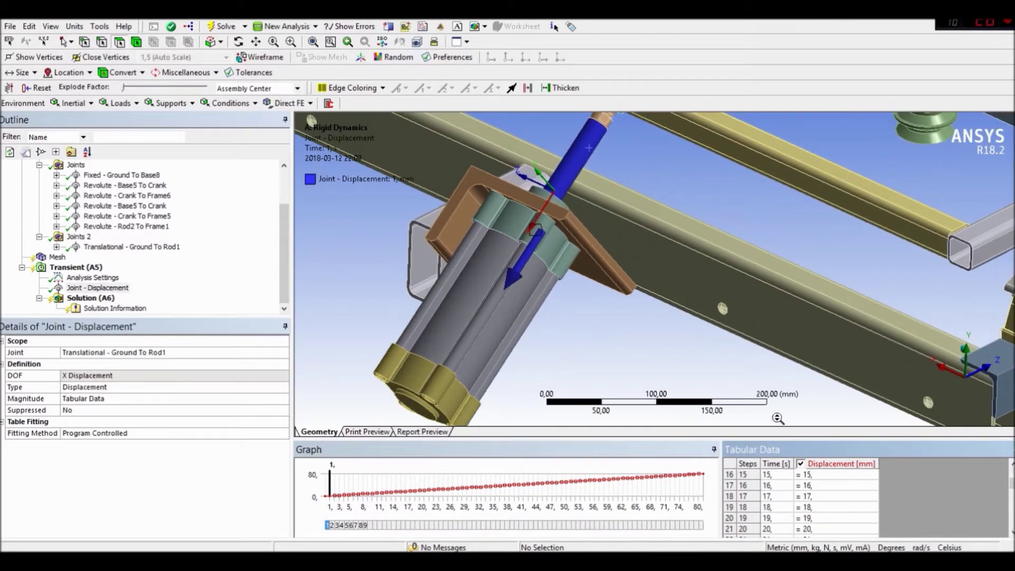
{"action": "scroll", "coordinate": [703, 335], "scroll_direction": "down", "scroll_amount": 5}
{"action": "scroll", "coordinate": [824, 490], "scroll_direction": "up", "scroll_amount": 5}
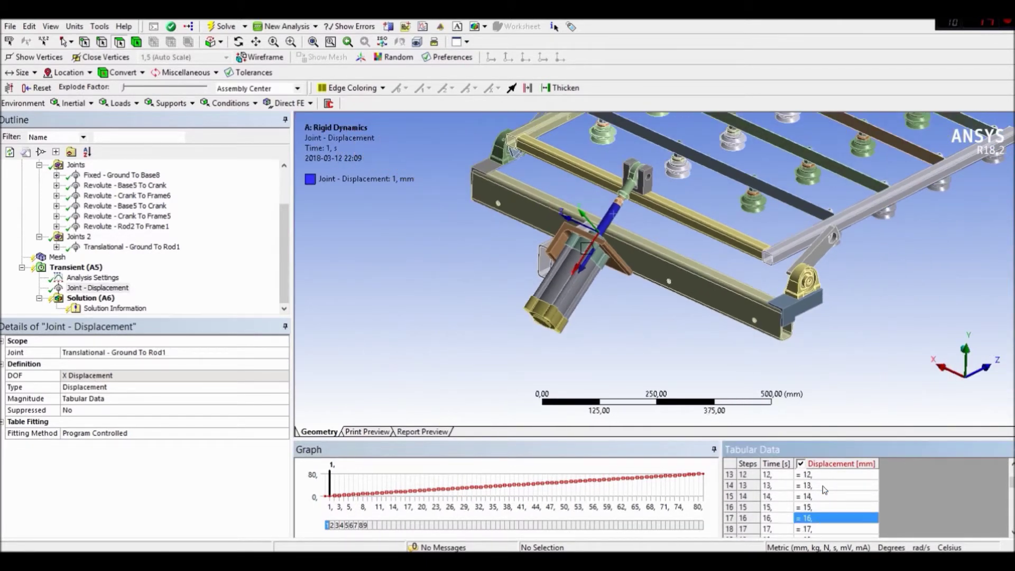
{"action": "left_click", "coordinate": [807, 476]}
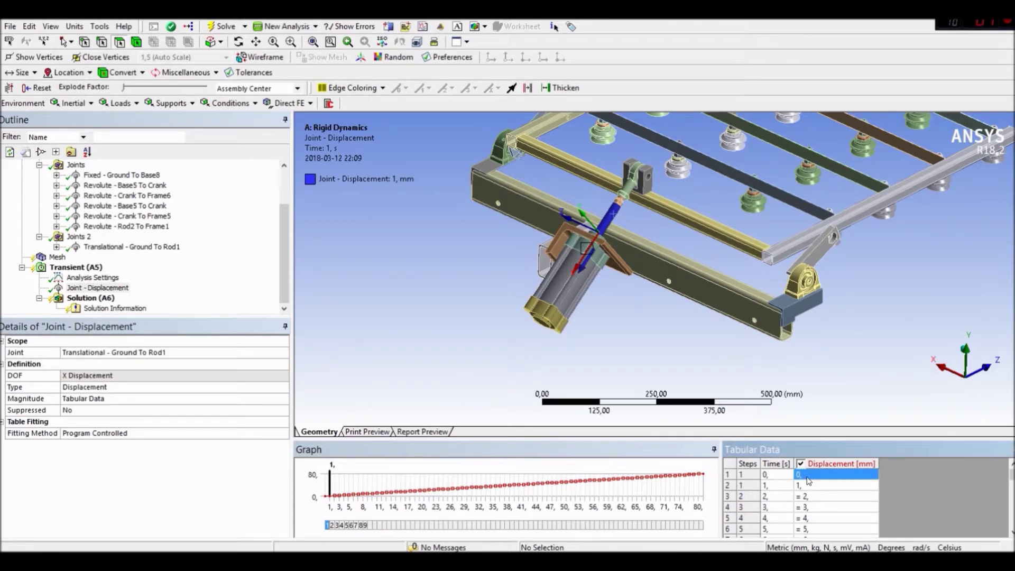
{"action": "left_click", "coordinate": [795, 485]}
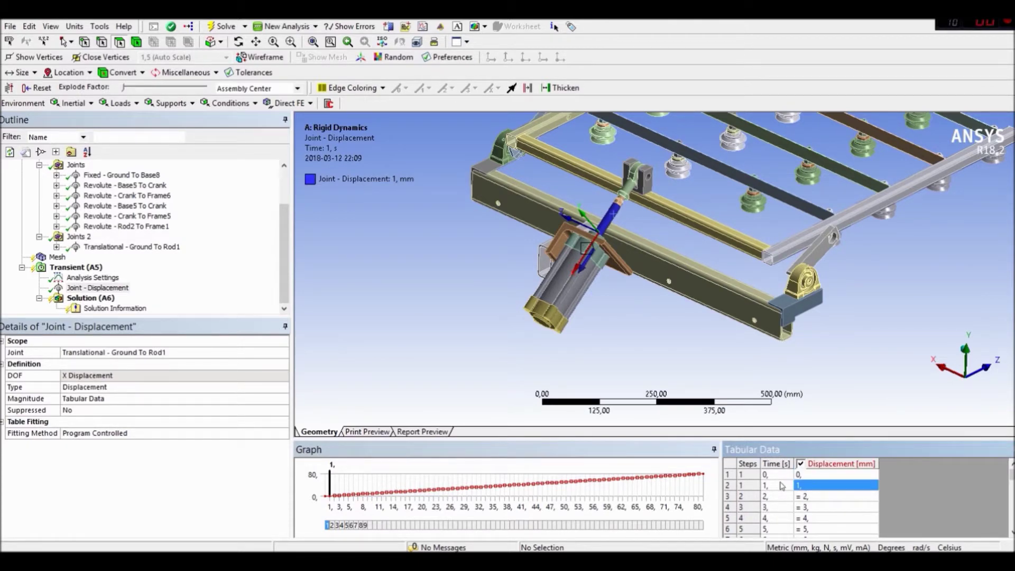
{"action": "left_click", "coordinate": [818, 497]}
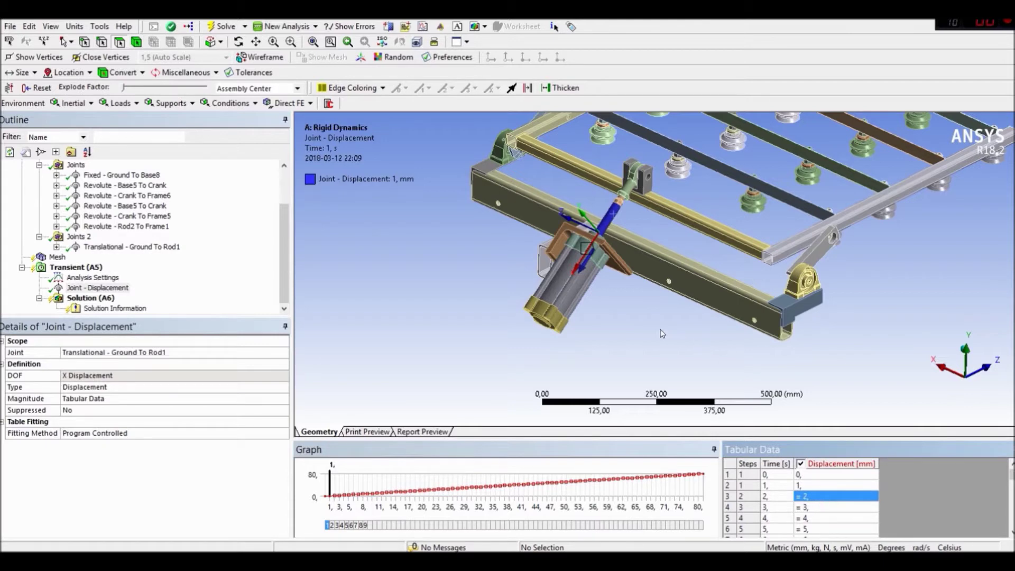
Step: Insert a joint probe under the Solution and assign it to the Translational - Ground To Rod1 joint
{"action": "scroll", "coordinate": [704, 288], "scroll_direction": "down", "scroll_amount": 1}
{"action": "middle_click_drag", "start_coordinate": [750, 245], "coordinate": [726, 316], "text": "ctrl"}
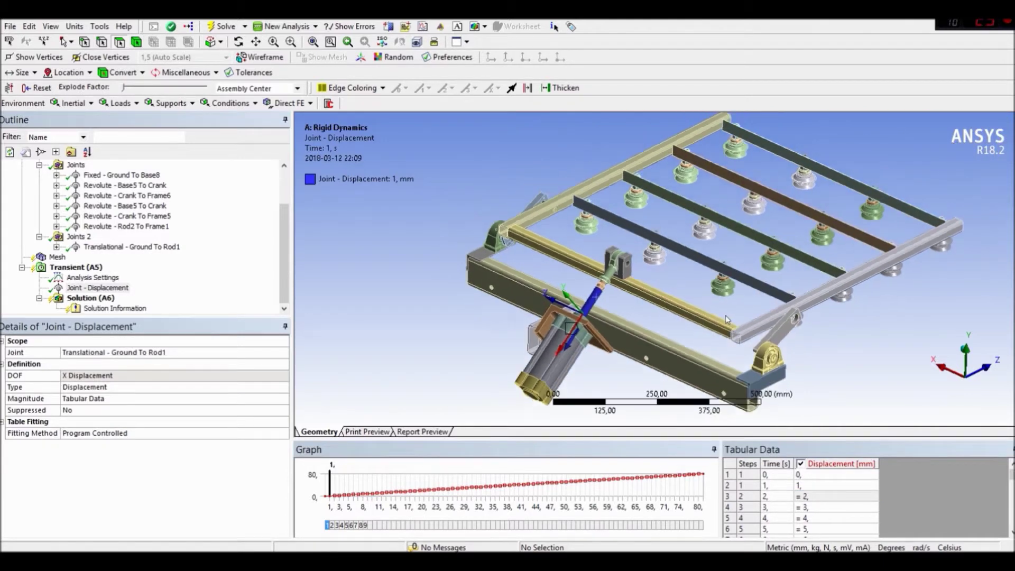
{"action": "left_click", "coordinate": [106, 298]}
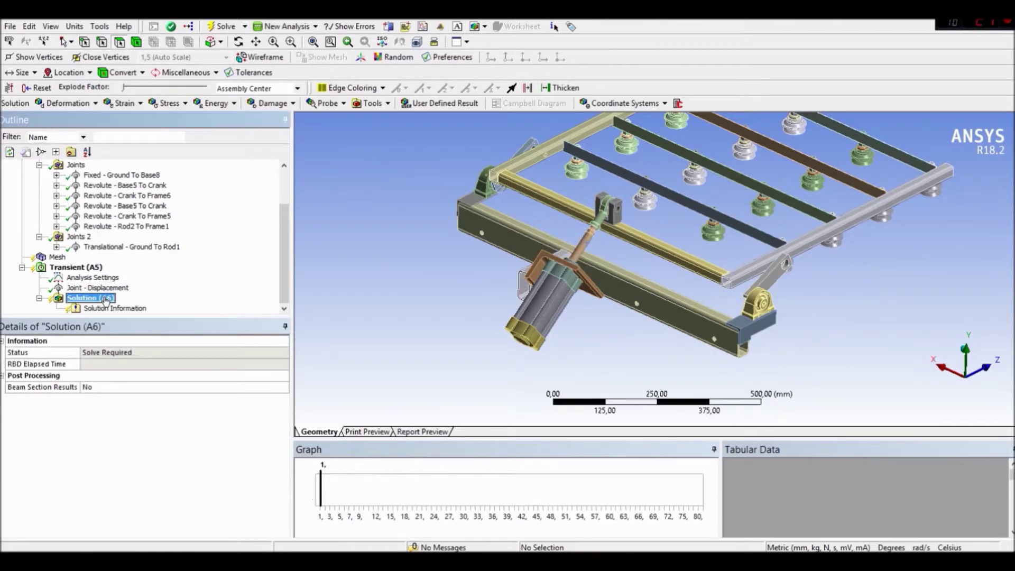
{"action": "right_click", "coordinate": [105, 300]}
{"action": "mouse_move", "coordinate": [145, 304]}
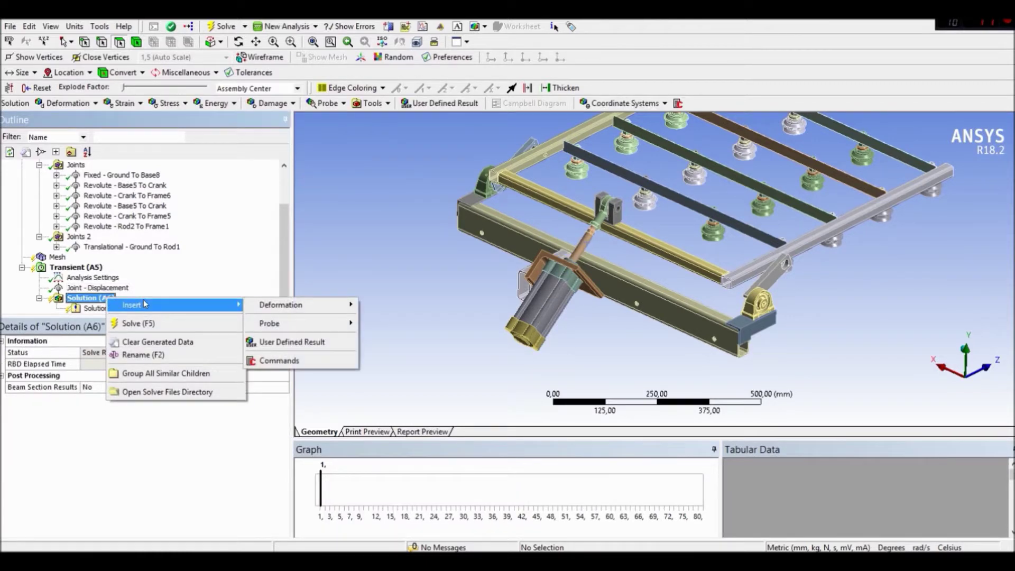
{"action": "mouse_move", "coordinate": [288, 327]}
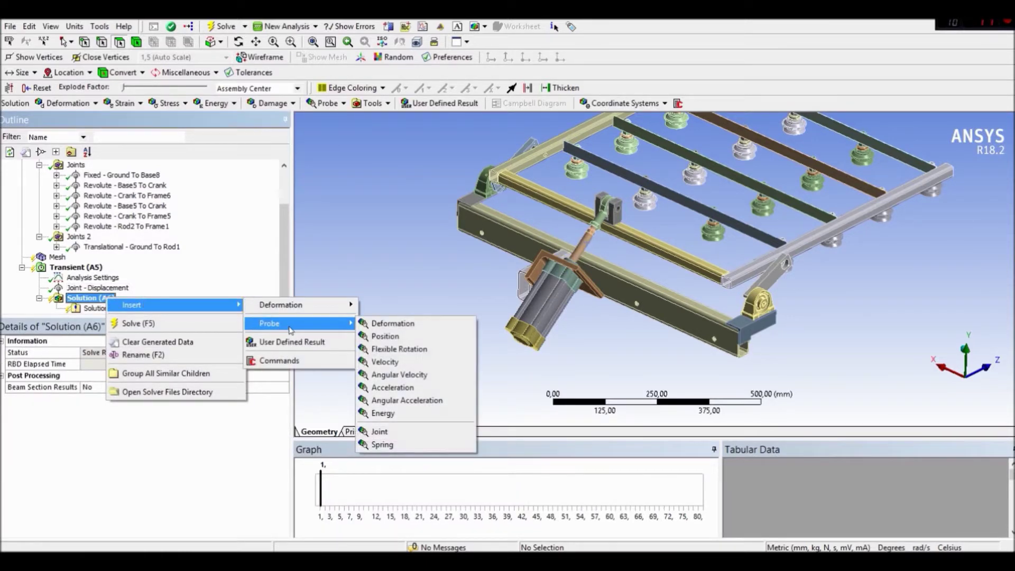
{"action": "left_click", "coordinate": [390, 432]}
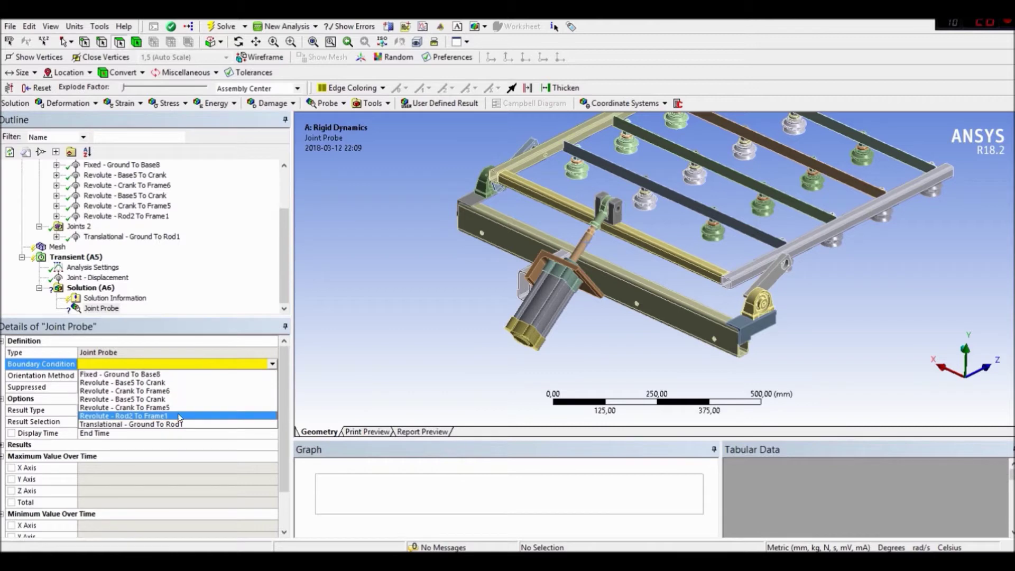
{"action": "left_click", "coordinate": [180, 424]}
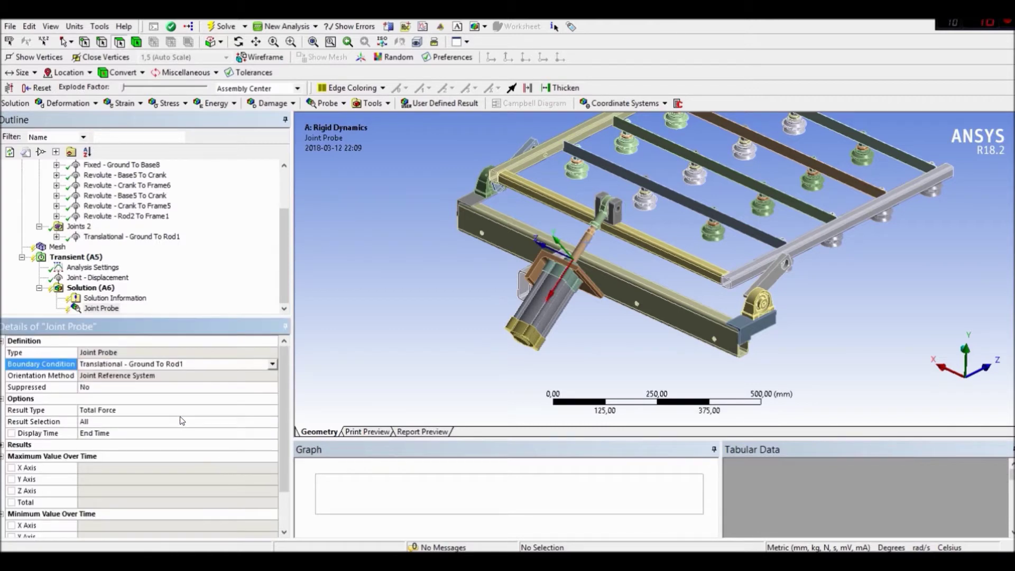
Step: Limit the joint probe's result selection to the X Axis
{"action": "left_click", "coordinate": [209, 423]}
{"action": "left_click", "coordinate": [272, 422]}
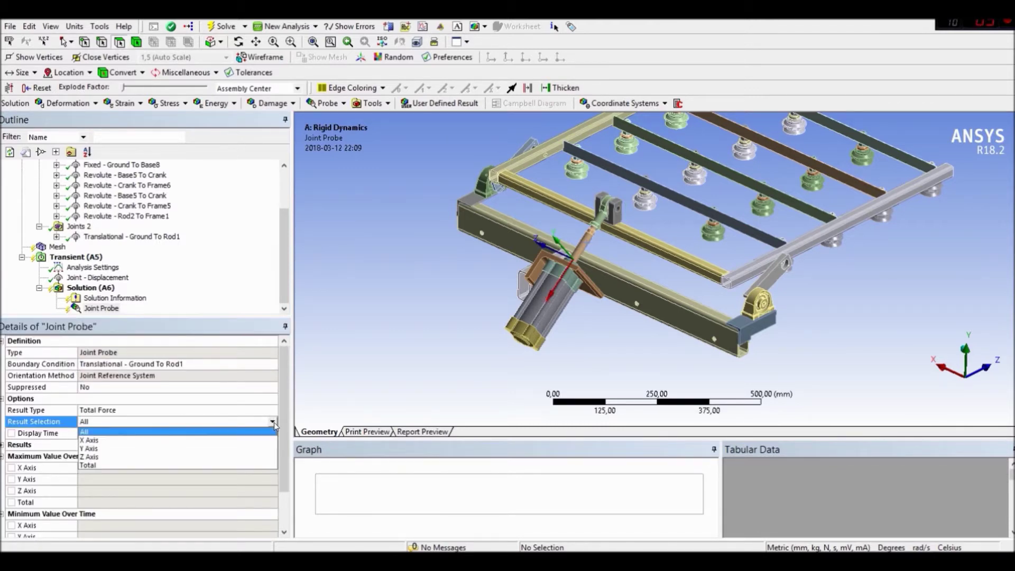
{"action": "left_click", "coordinate": [222, 442]}
Step: Insert a Standard Earth Gravity load in the Transient analysis
{"action": "middle_click_drag", "start_coordinate": [565, 317], "coordinate": [592, 272]}
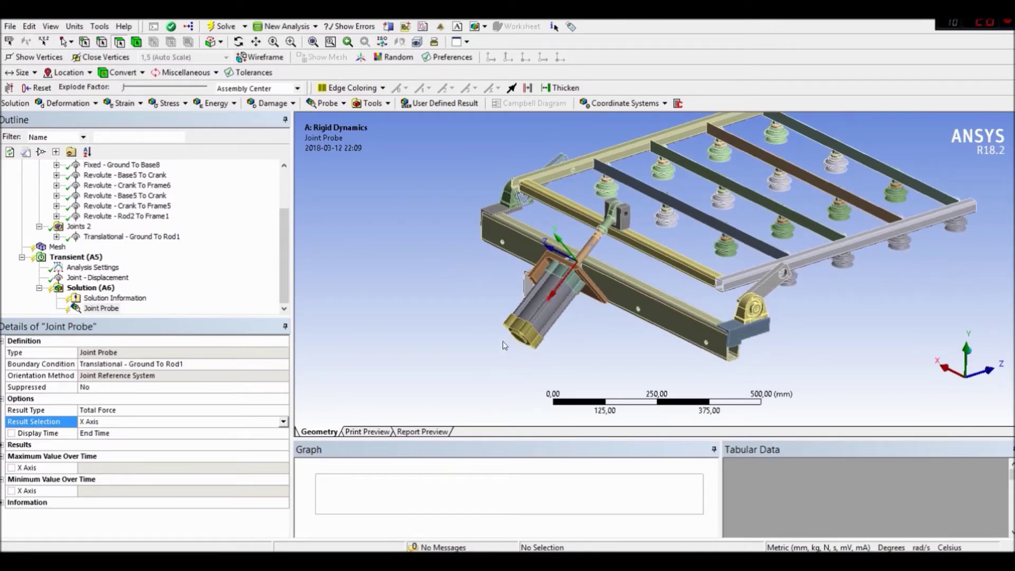
{"action": "middle_click_drag", "start_coordinate": [508, 350], "coordinate": [531, 284]}
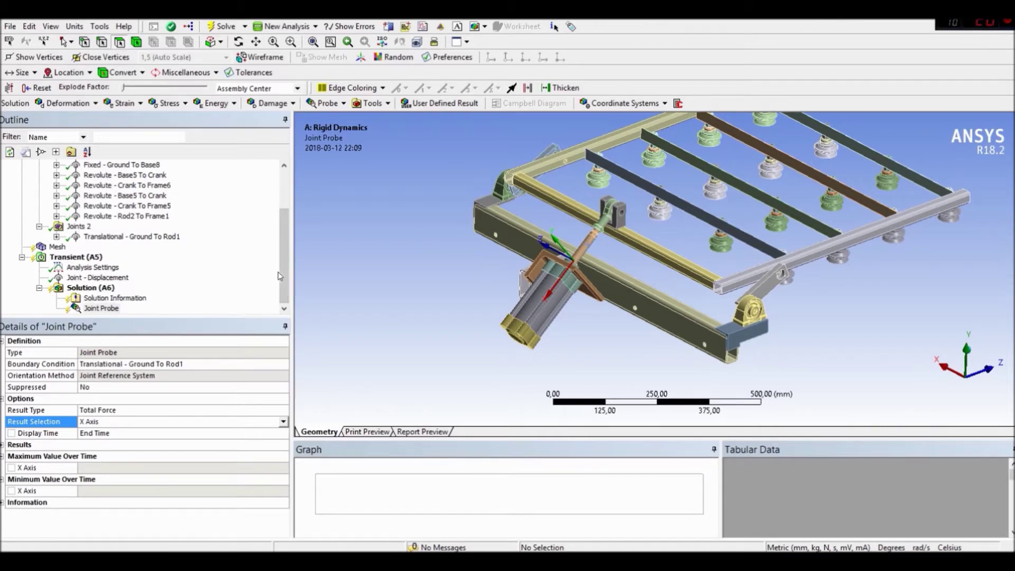
{"action": "mouse_move", "coordinate": [284, 277]}
{"action": "left_mouse_down"}
{"action": "mouse_move", "coordinate": [290, 215]}
{"action": "mouse_move", "coordinate": [284, 266]}
{"action": "left_mouse_up"}
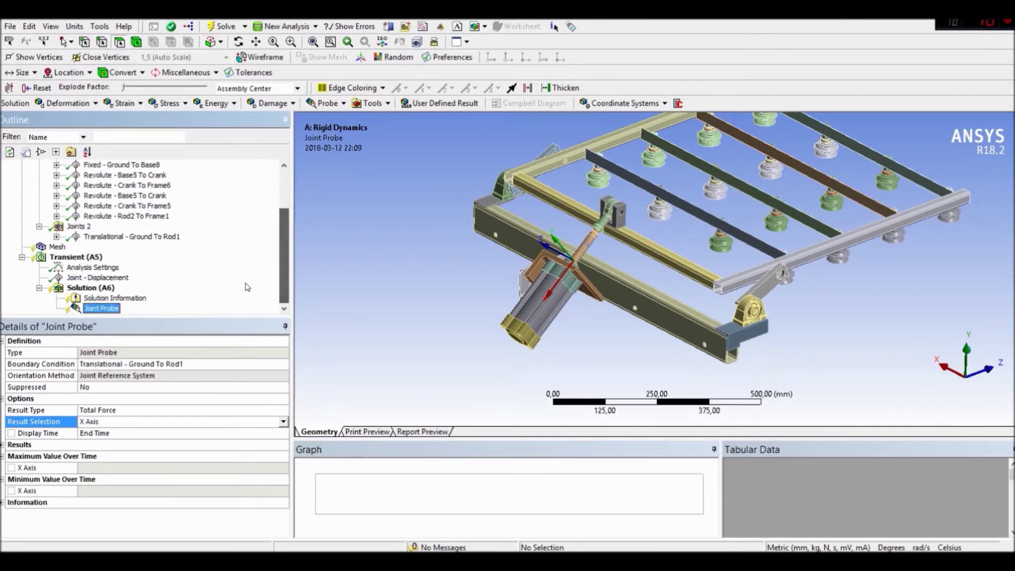
{"action": "left_click", "coordinate": [84, 258]}
{"action": "right_click", "coordinate": [87, 260]}
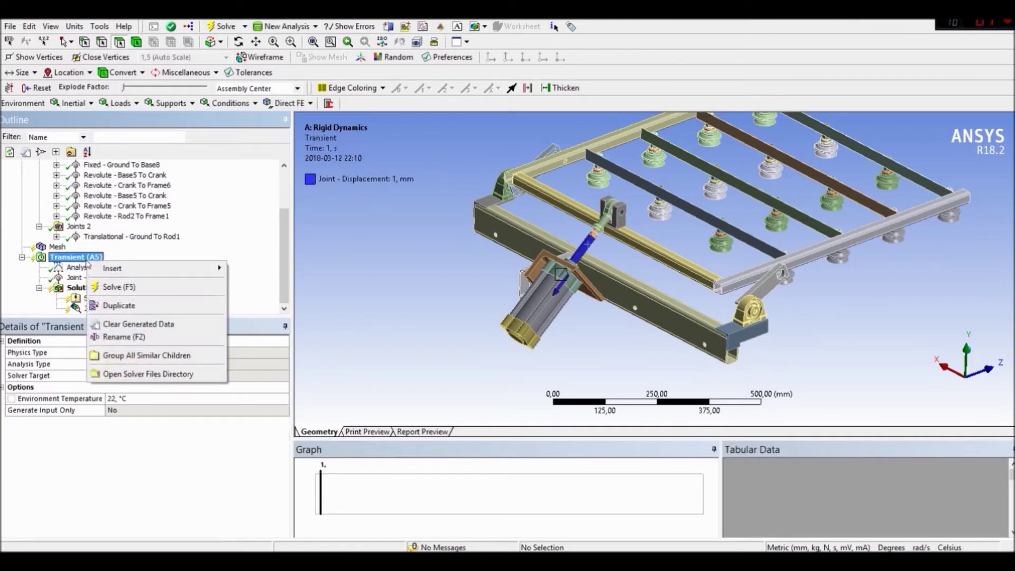
{"action": "mouse_move", "coordinate": [121, 268]}
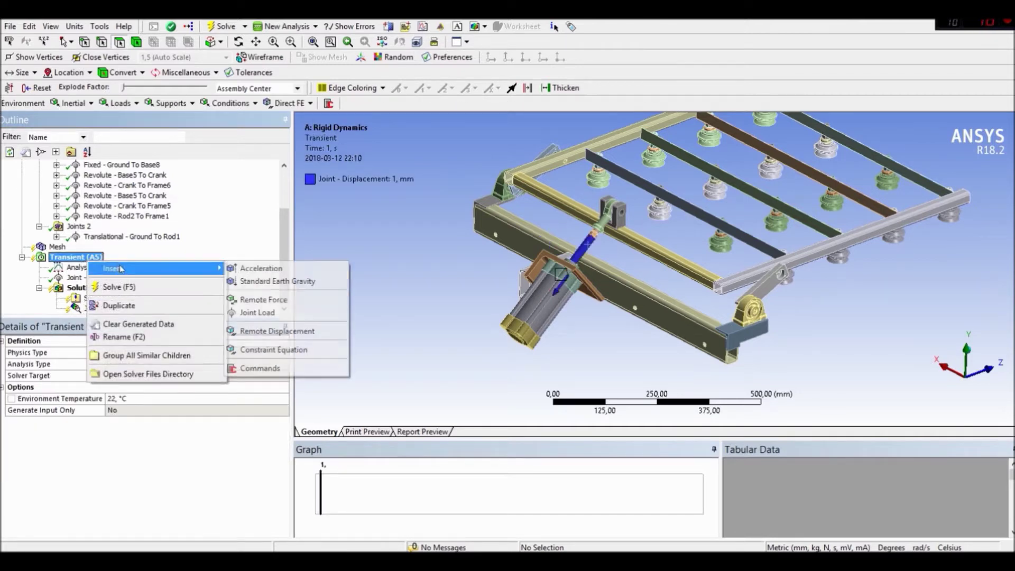
{"action": "left_click", "coordinate": [270, 280]}
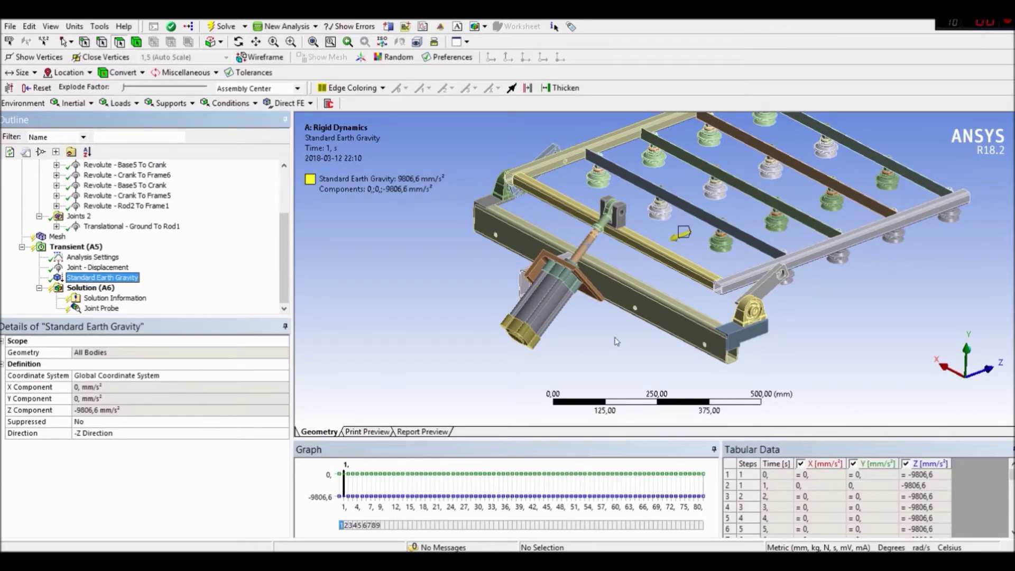
Step: Set the direction of the Standard Earth Gravity load to -Y Direction
{"action": "middle_click_drag", "start_coordinate": [615, 338], "coordinate": [538, 323]}
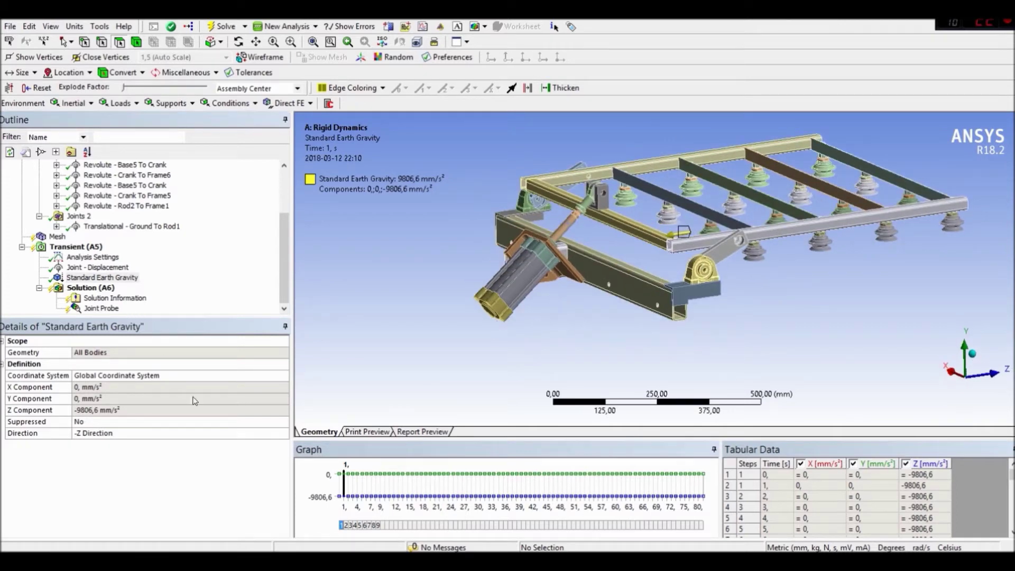
{"action": "left_click", "coordinate": [253, 433]}
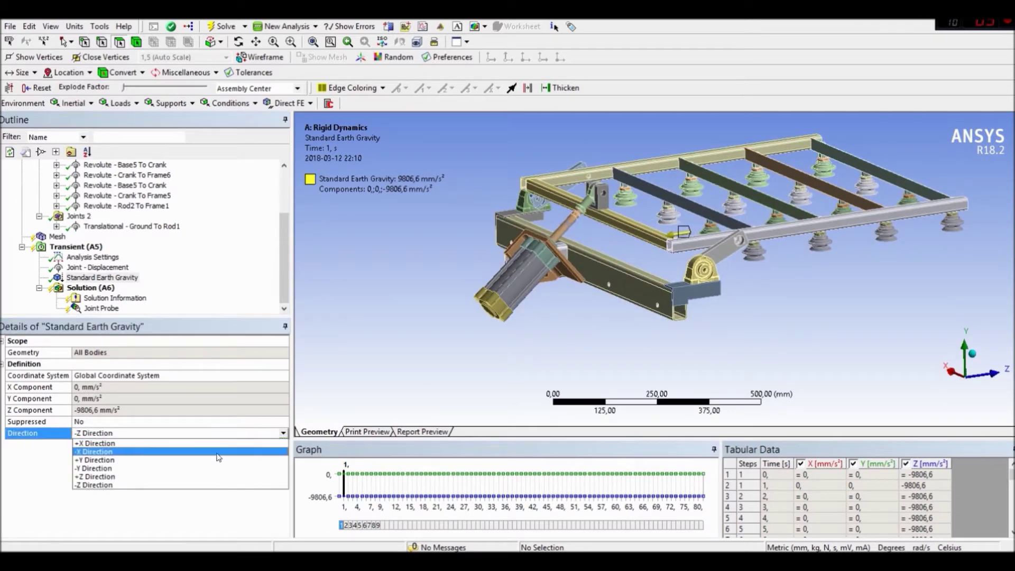
{"action": "left_click", "coordinate": [201, 470]}
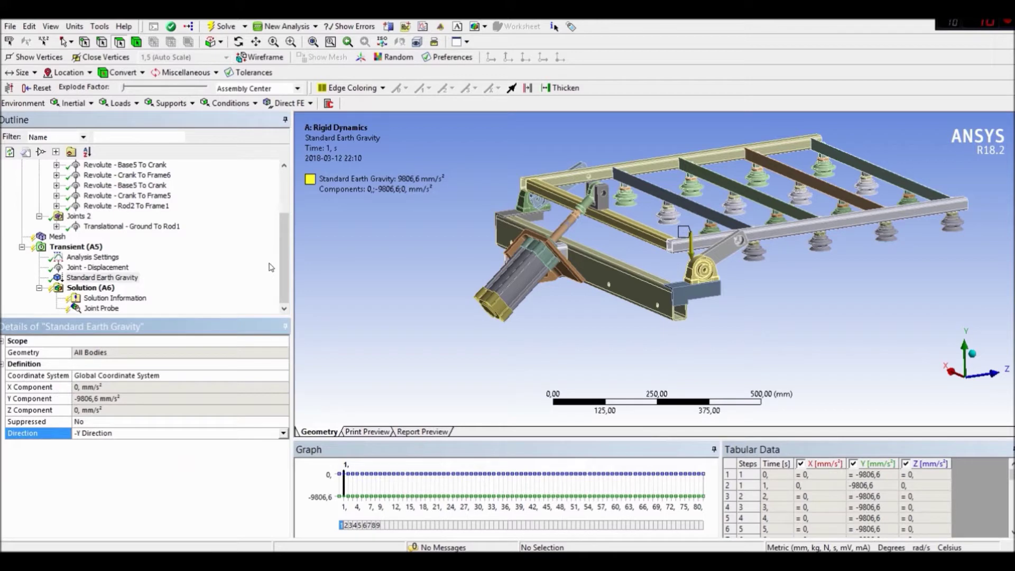
{"action": "left_click", "coordinate": [281, 278]}
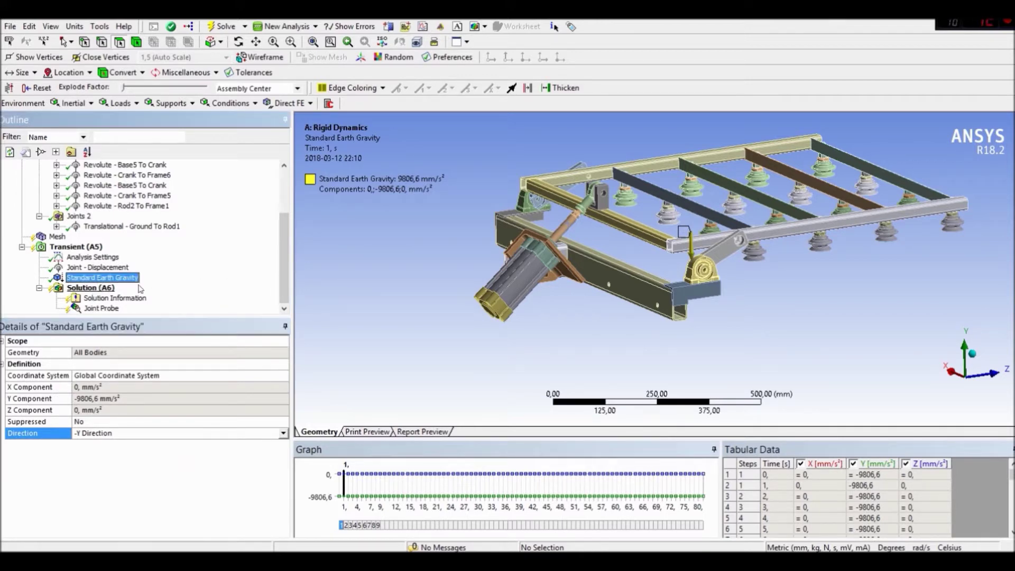
Step: Solve the Transient rigid dynamics analysis
{"action": "middle_click_drag", "start_coordinate": [568, 264], "coordinate": [590, 281]}
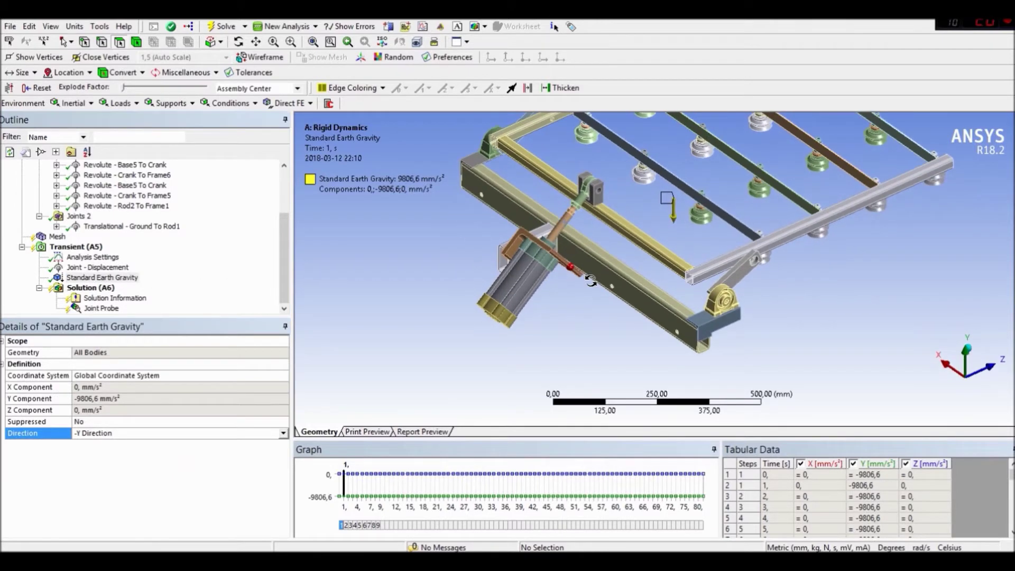
{"action": "left_click", "coordinate": [87, 288]}
{"action": "right_click", "coordinate": [87, 288]}
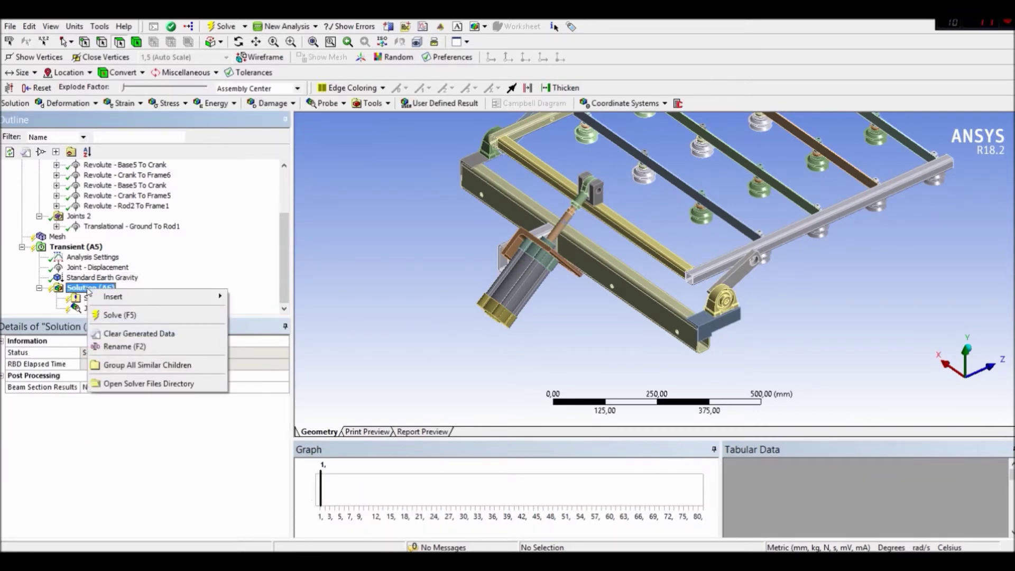
{"action": "left_click", "coordinate": [152, 316]}
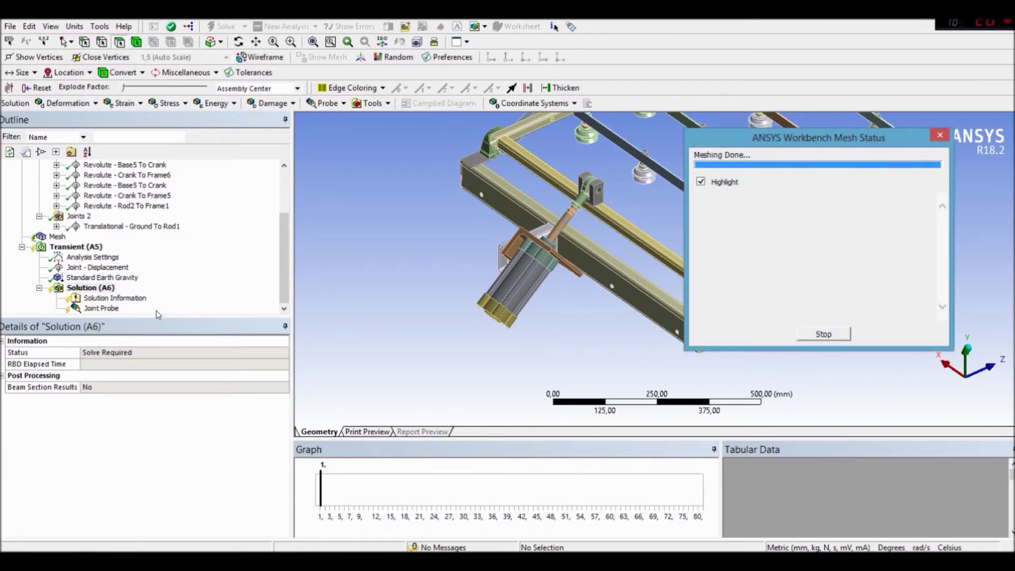
Step: Display the joint probe result and enlarge the graph area to view the total force curve alongside the mechanism
{"action": "left_click", "coordinate": [101, 308]}
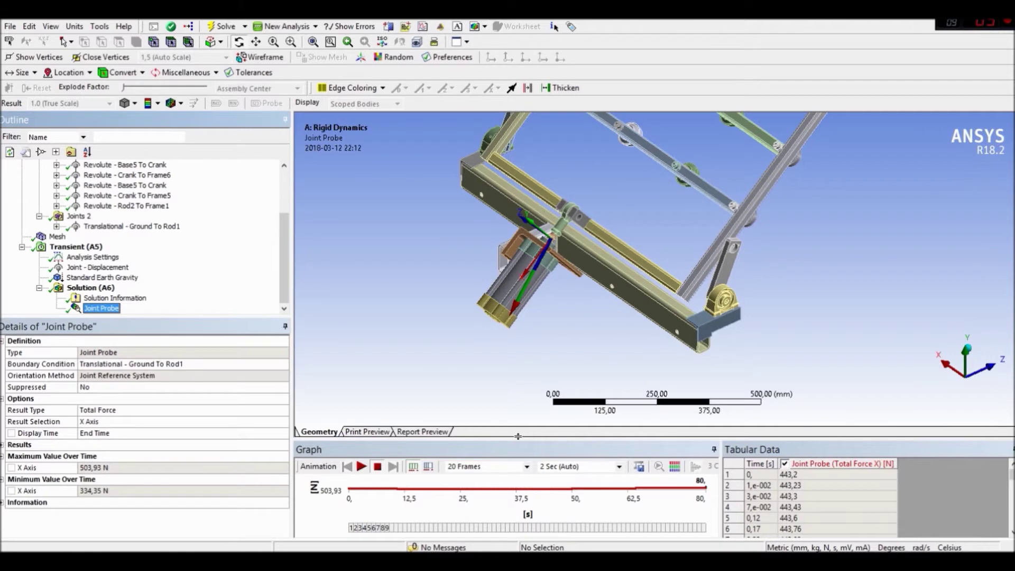
{"action": "left_click_drag", "start_coordinate": [518, 436], "coordinate": [518, 381]}
{"action": "left_click_drag", "start_coordinate": [608, 243], "coordinate": [639, 261]}
{"action": "left_click_drag", "start_coordinate": [634, 214], "coordinate": [626, 295]}
Step: Play the joint probe result animation with 40 frames over a duration of 4 seconds
{"action": "left_click", "coordinate": [619, 410]}
{"action": "left_click", "coordinate": [547, 456]}
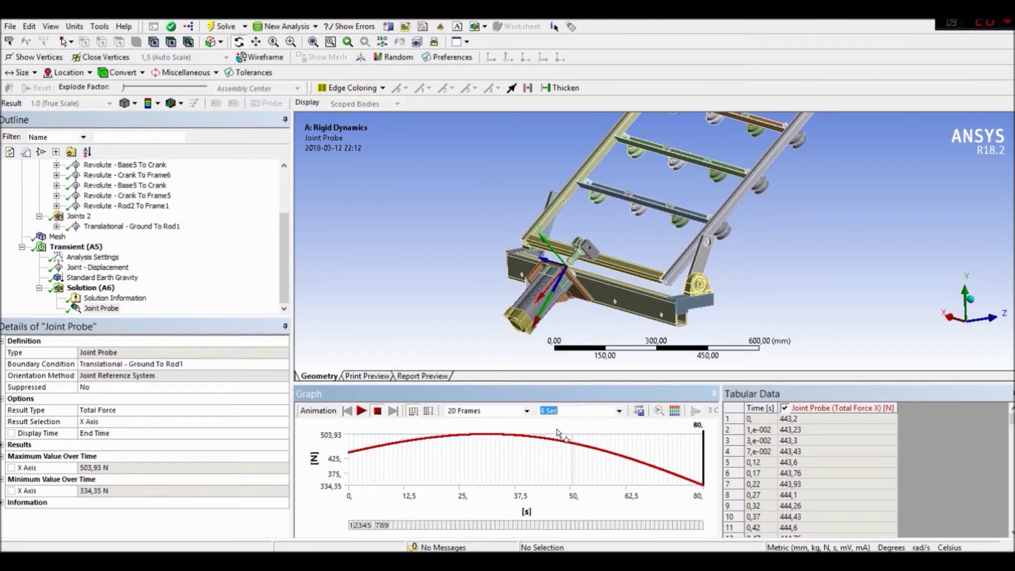
{"action": "left_click", "coordinate": [505, 411]}
{"action": "left_click", "coordinate": [475, 455]}
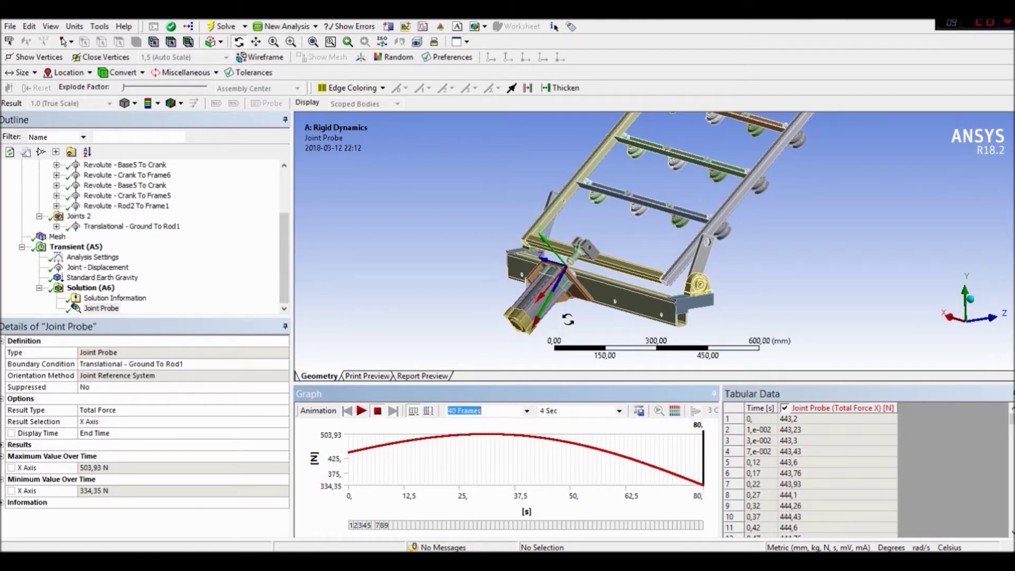
{"action": "left_click_drag", "start_coordinate": [537, 350], "coordinate": [525, 324]}
{"action": "left_click", "coordinate": [365, 412]}
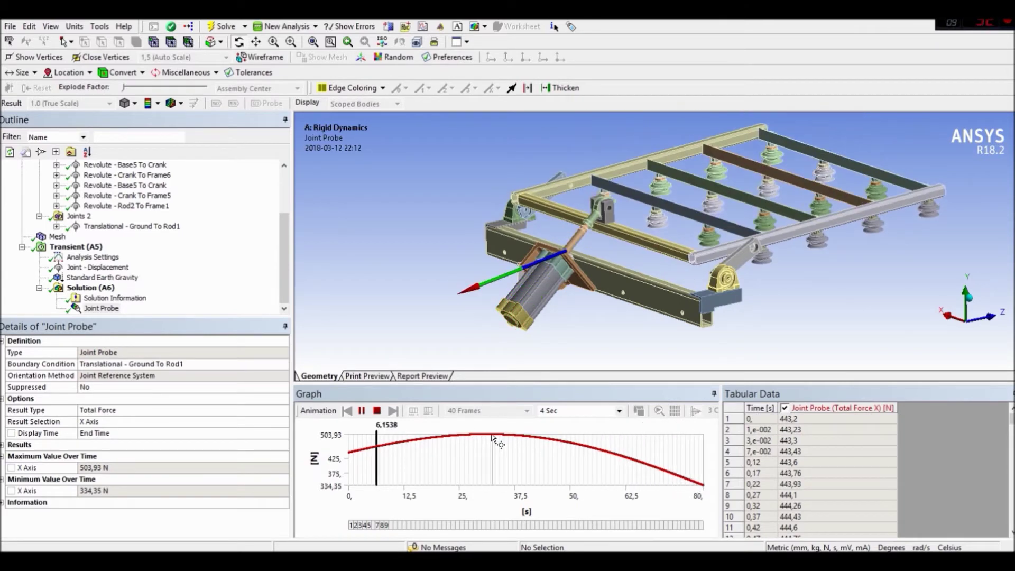
Step: Pause the joint probe animation and try to pick the result at the force curve's peak, at 31,2 s
{"action": "left_click", "coordinate": [362, 411]}
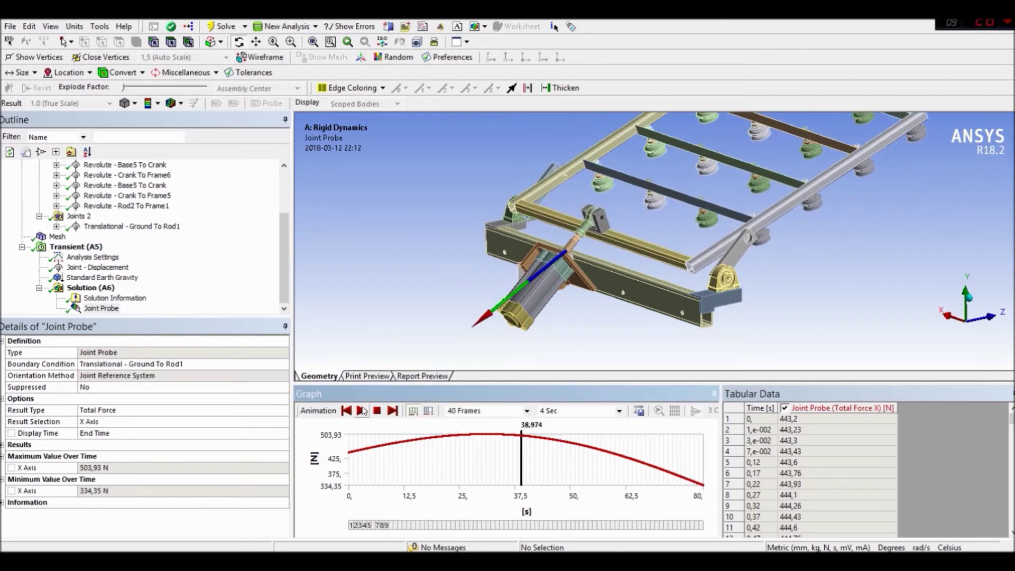
{"action": "left_click", "coordinate": [487, 445]}
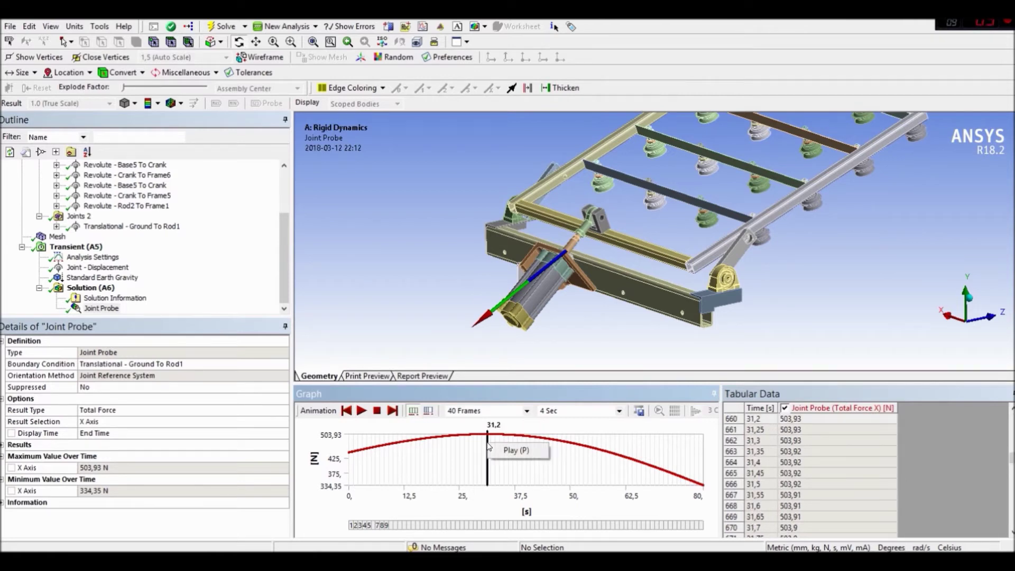
{"action": "left_click", "coordinate": [361, 412]}
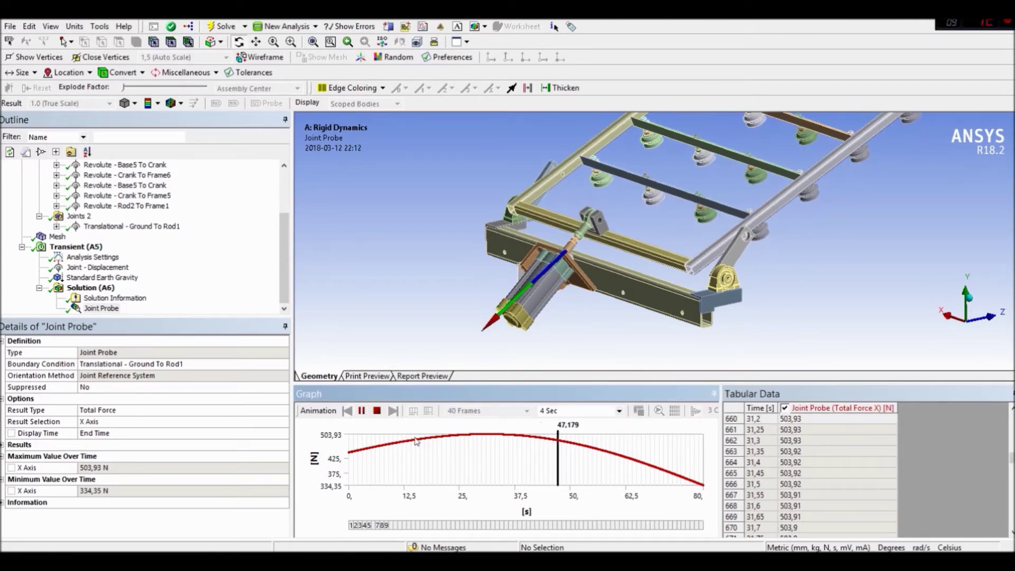
{"action": "left_click", "coordinate": [362, 412]}
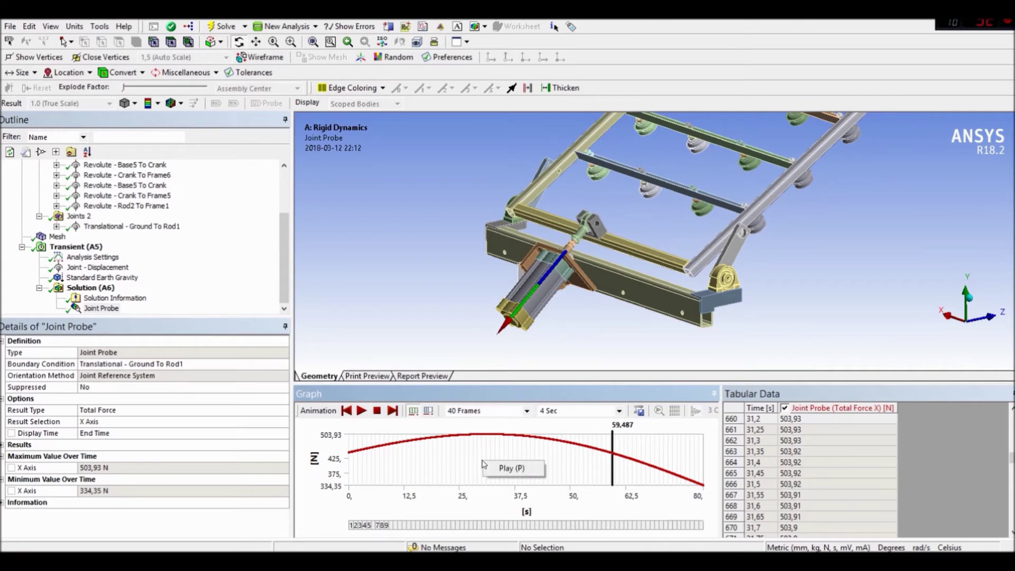
Step: Stop the animation and retrieve the joint probe result at the peak of the total force curve, at 31,05 s
{"action": "left_click", "coordinate": [375, 410]}
{"action": "right_click", "coordinate": [518, 446]}
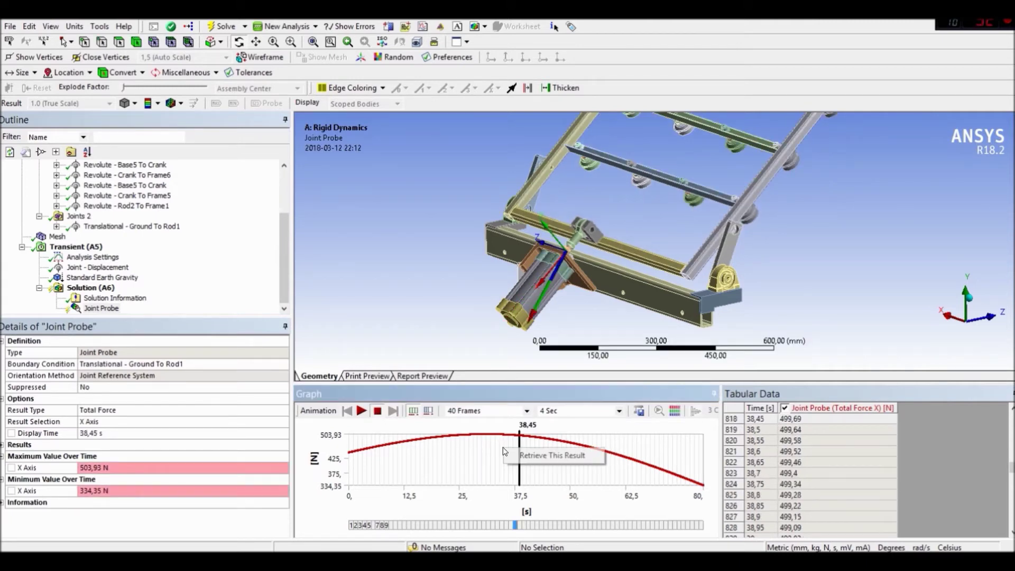
{"action": "left_click", "coordinate": [487, 448]}
{"action": "right_click", "coordinate": [487, 447]}
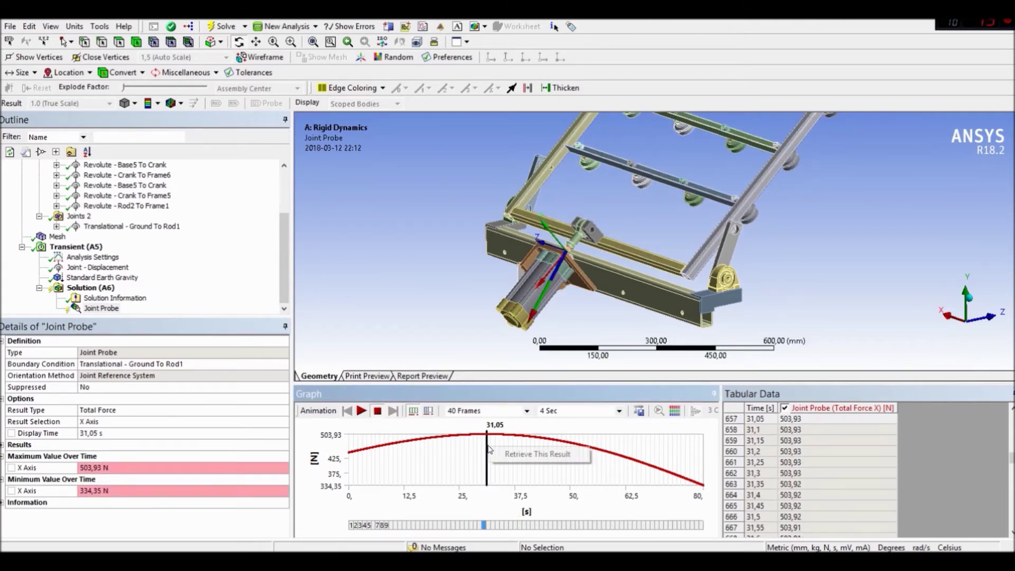
{"action": "left_click", "coordinate": [508, 456]}
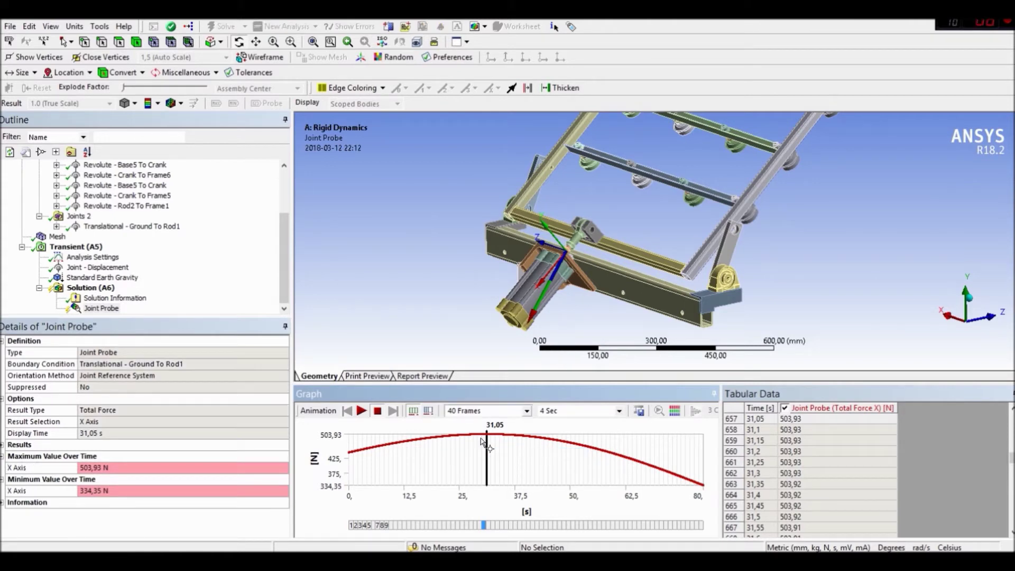
Step: Inspect the mechanism's position at peak force and select the 31,05 s row in the joint probe's tabular data
{"action": "left_click_drag", "start_coordinate": [660, 296], "coordinate": [604, 279]}
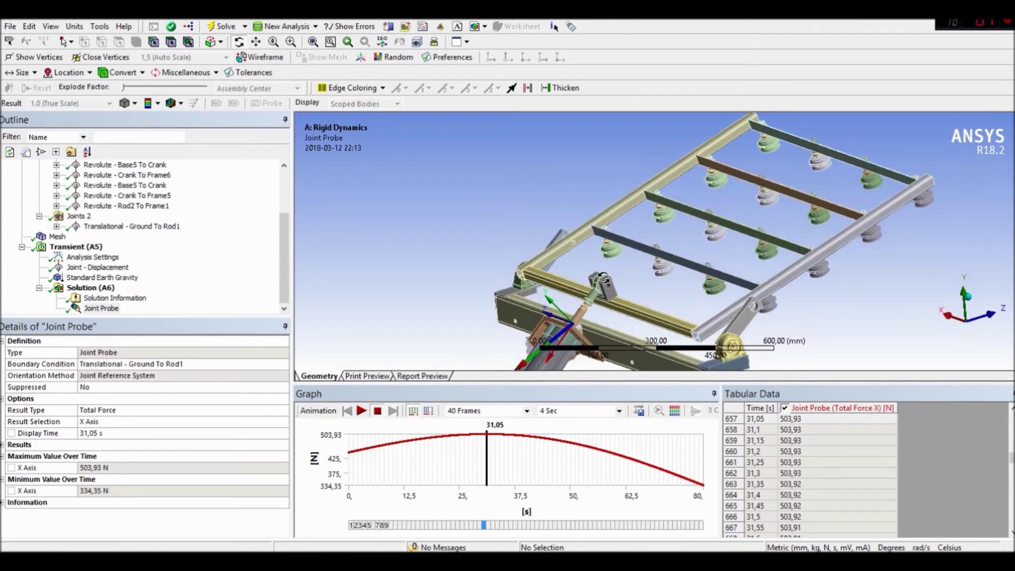
{"action": "middle_click_drag", "start_coordinate": [580, 350], "coordinate": [586, 256], "text": "ctrl"}
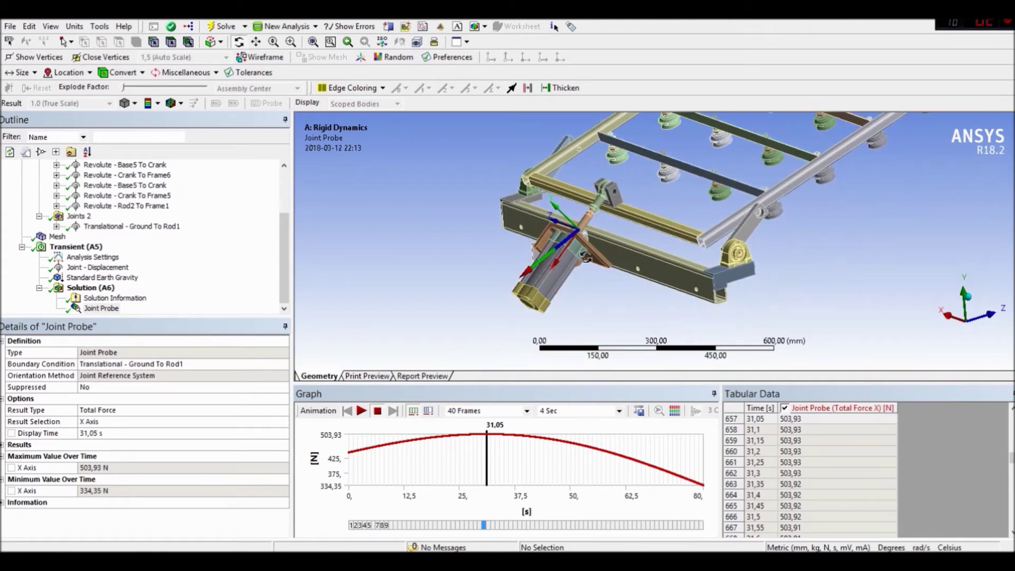
{"action": "left_click", "coordinate": [806, 418]}
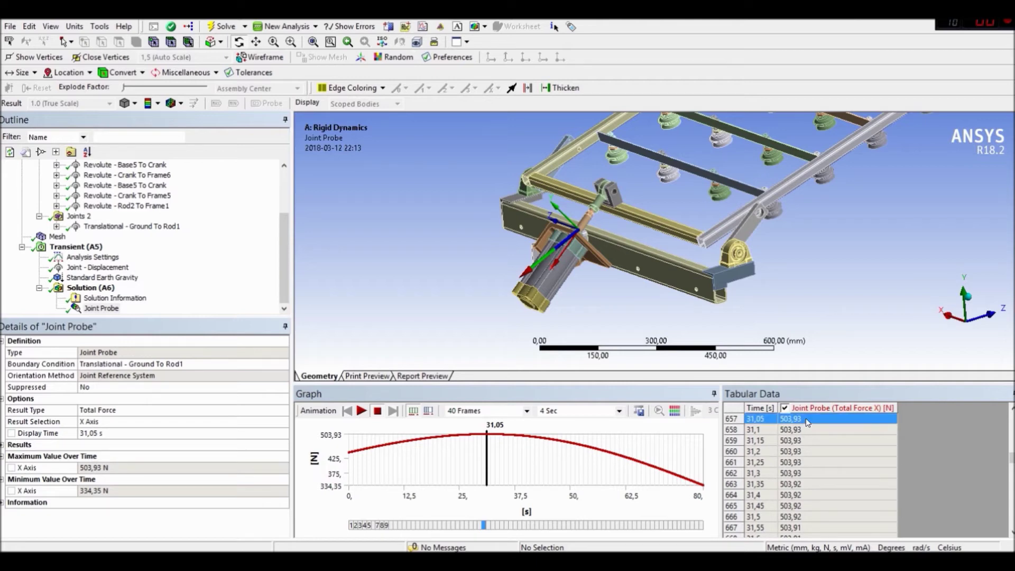